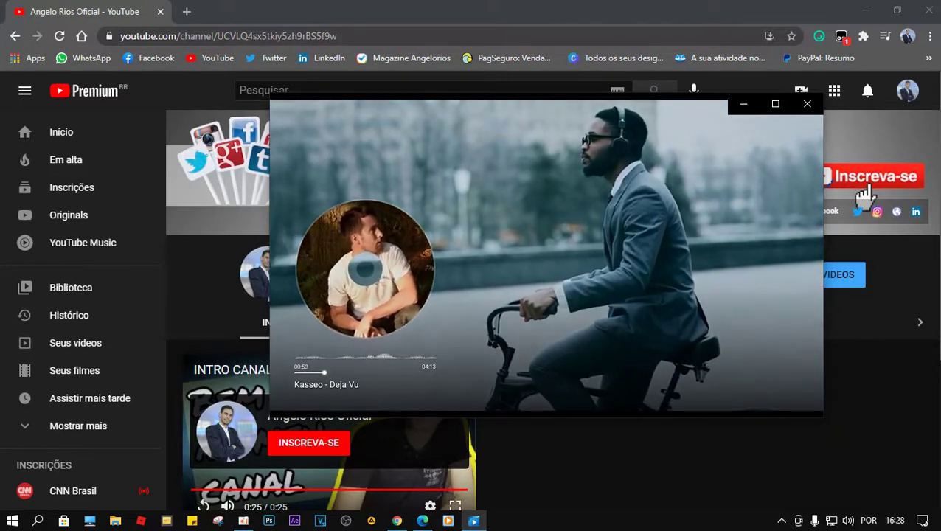
Close the video player and minimise the browser to reveal the desktop.
mouse_move(534, 269)
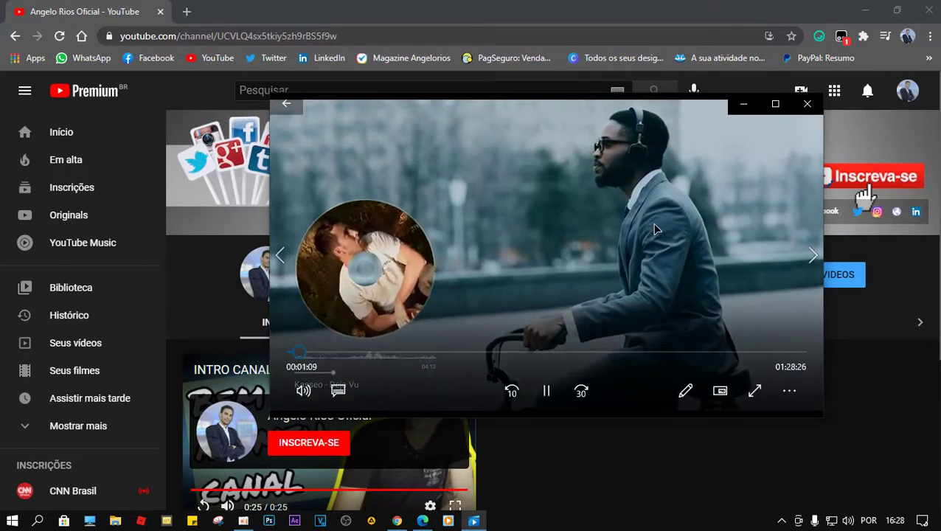
click(808, 105)
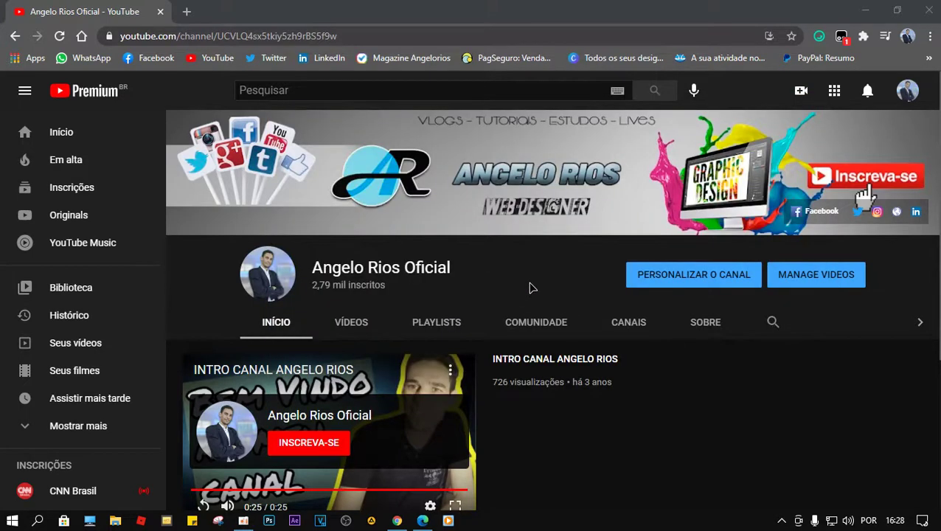
click(865, 10)
drag(502, 273, 748, 311)
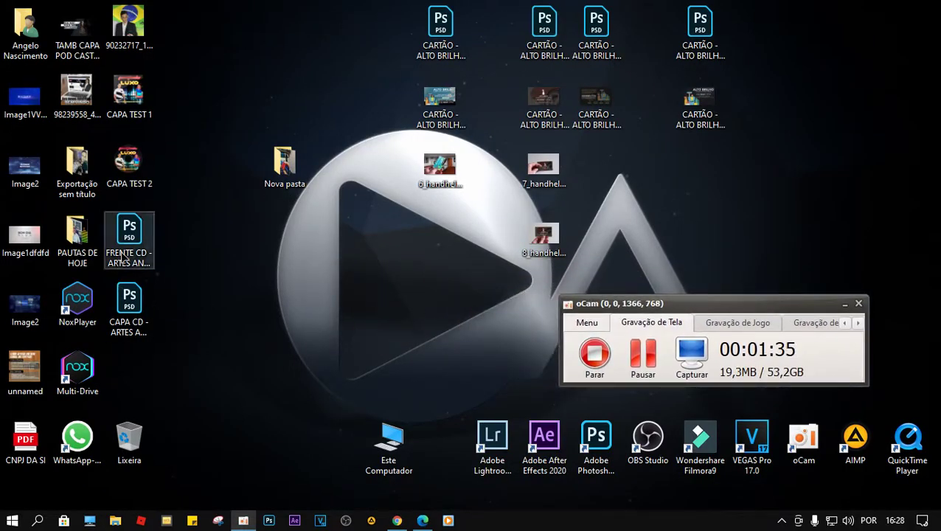
Open the FRENTE CD PSD template from the desktop in Photoshop.
click(148, 251)
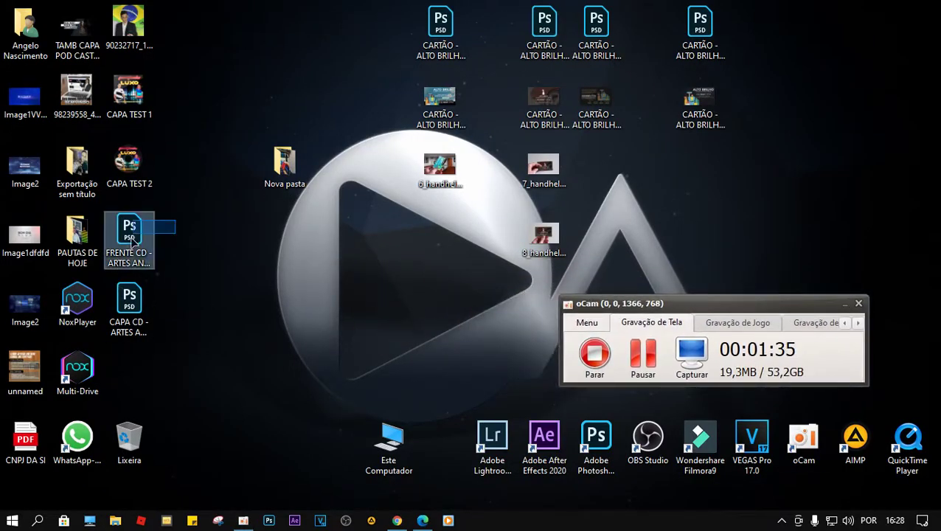
click(137, 316)
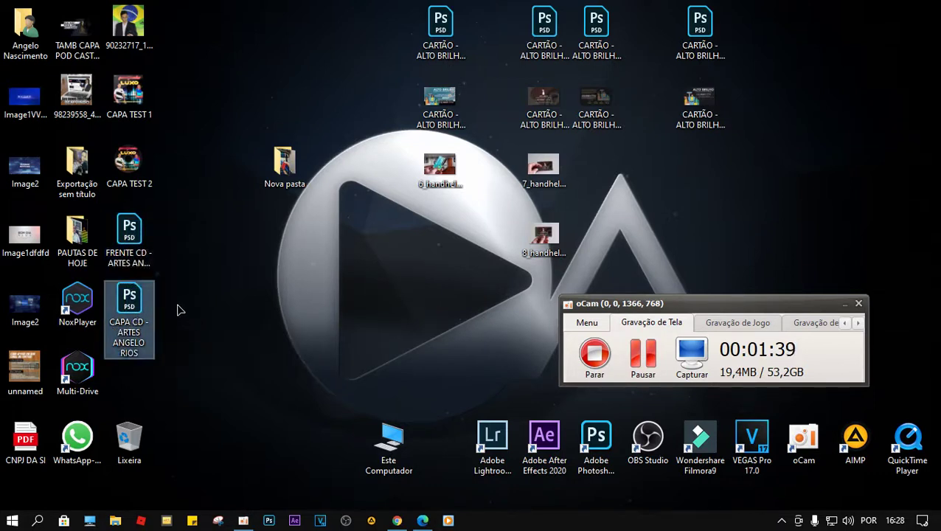
drag(214, 211, 104, 357)
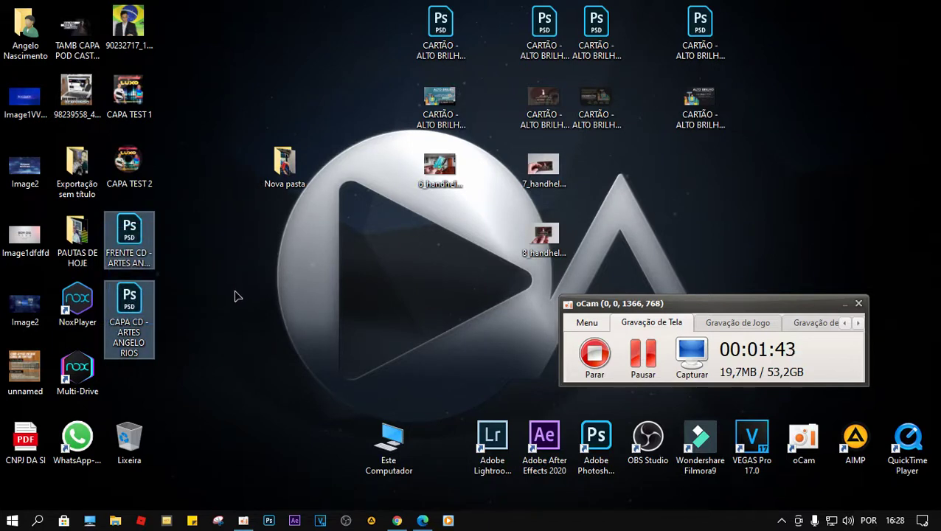
click(187, 243)
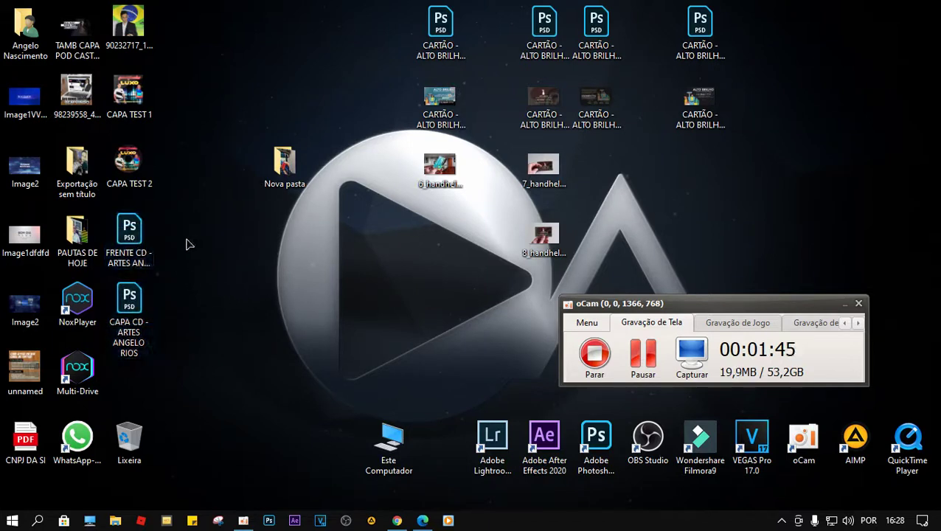
double_click(135, 232)
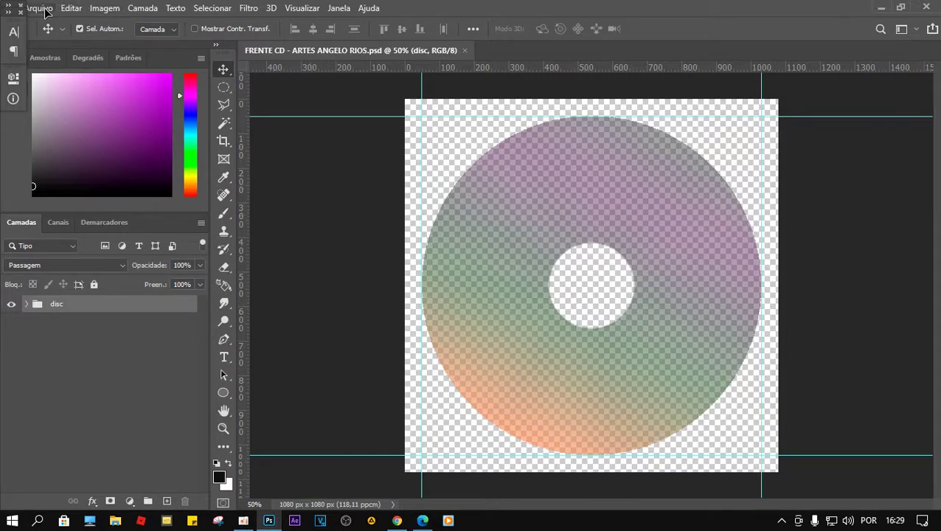
Move the floating character and paragraph panel clear of the main menu and start placing an embedded image.
drag(13, 28, 284, 112)
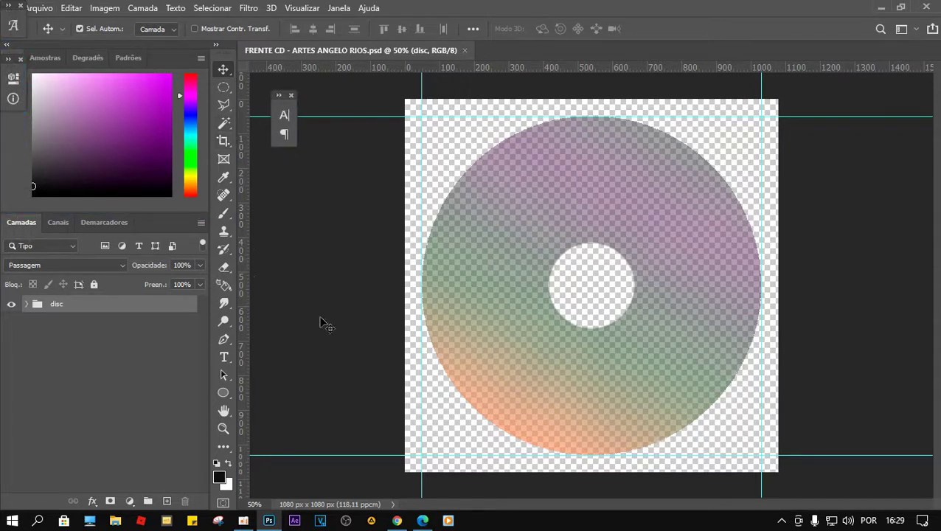
click(50, 8)
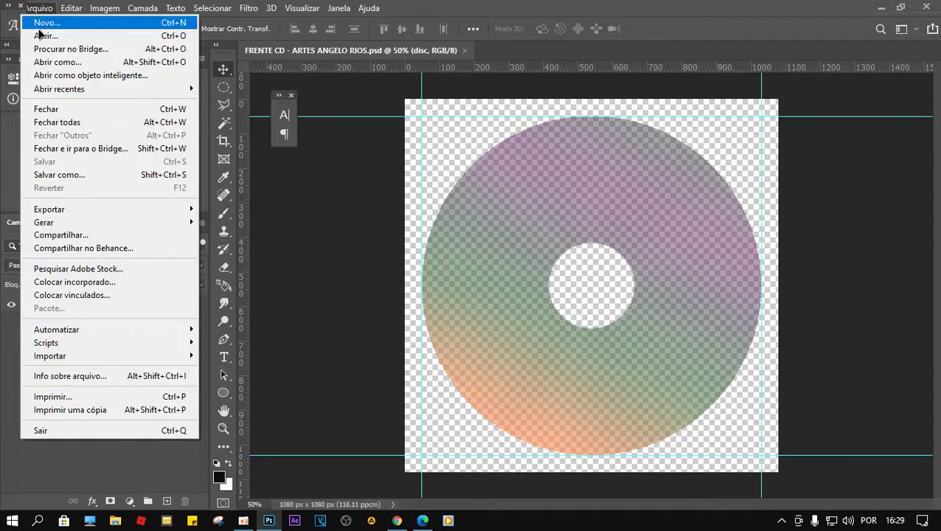
click(74, 282)
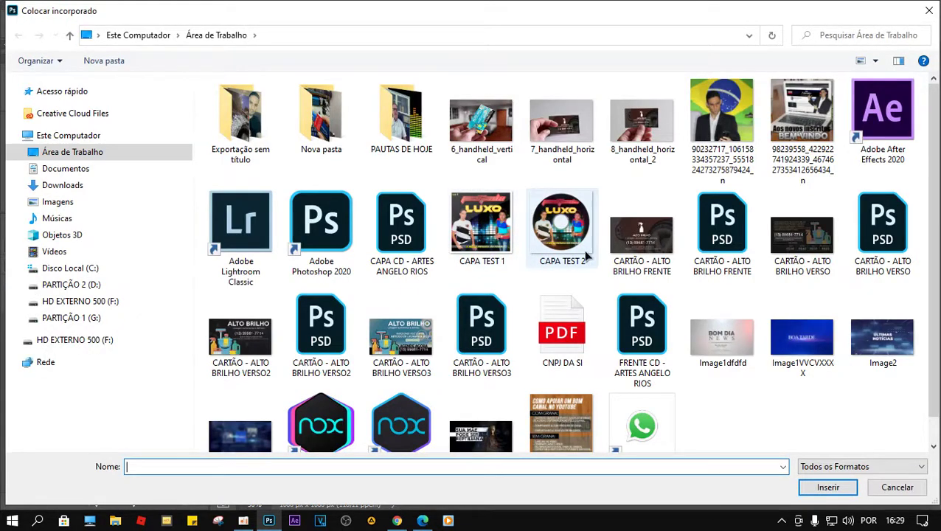
View the finished examples CAPA TEST 2 and CAPA TEST 1 in the photo viewer, and close the viewer.
click(561, 232)
right_click(561, 232)
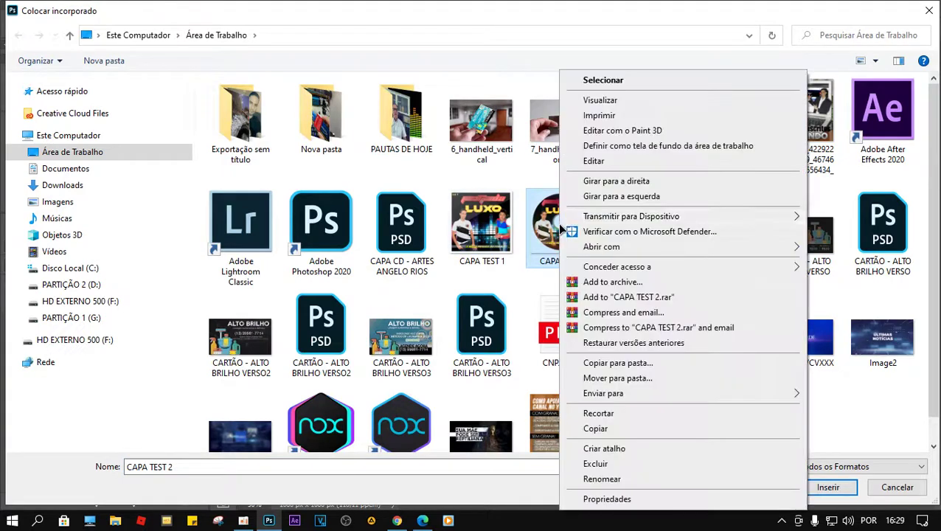
key(Escape)
double_click(559, 234)
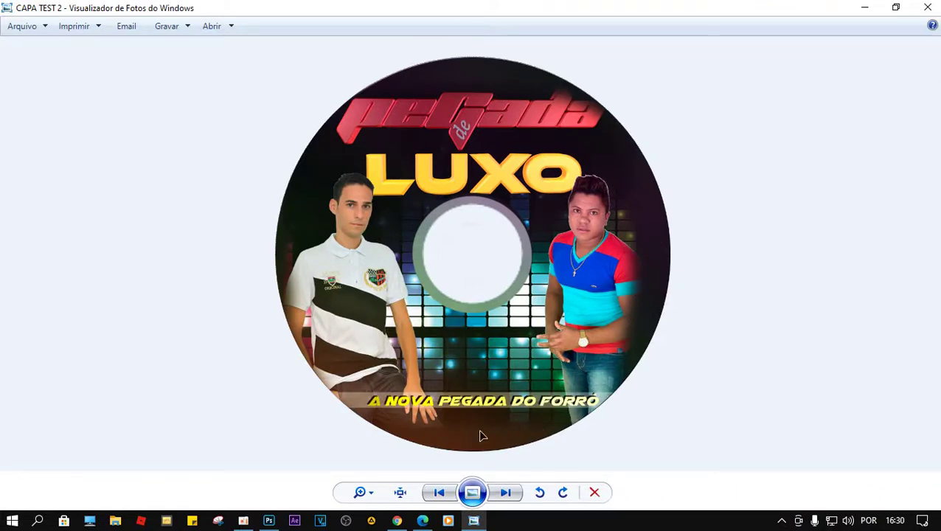
click(438, 496)
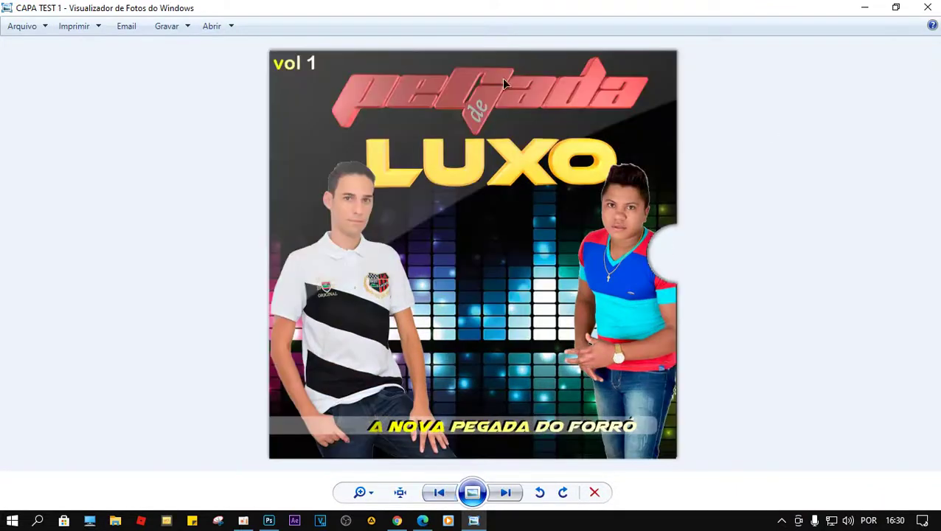
click(506, 493)
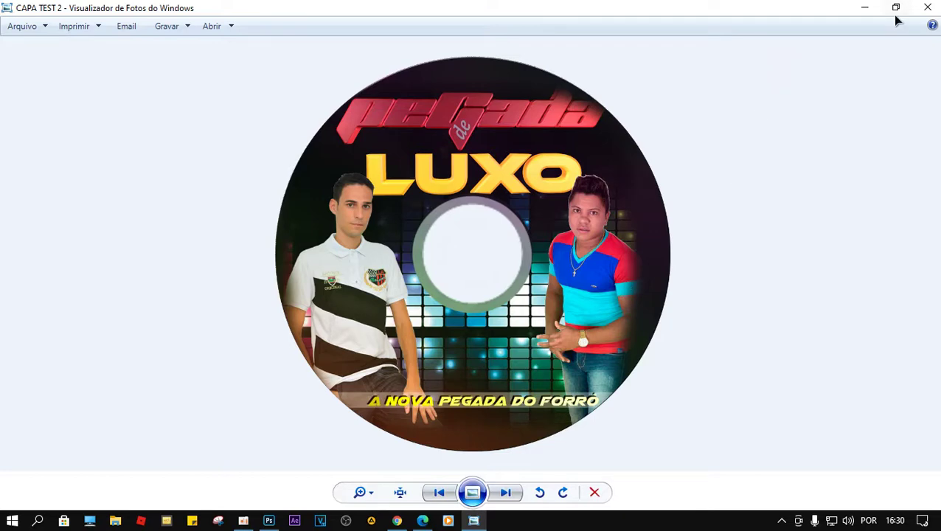
click(928, 8)
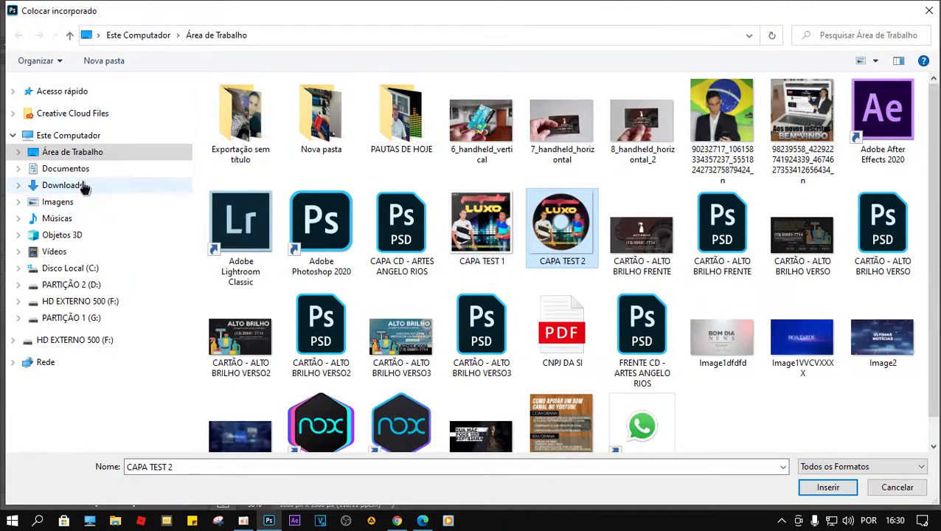
Insert the cover image "Capa para ediçõesfg[´[´[" from the CAPA CD VOL 1 folder on PARTIÇÃO 1 (G:).
click(70, 284)
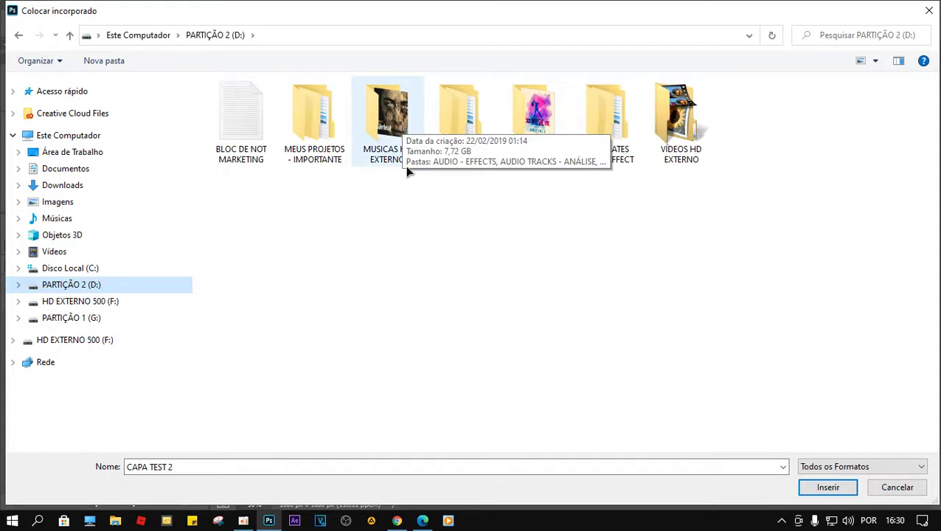
double_click(391, 118)
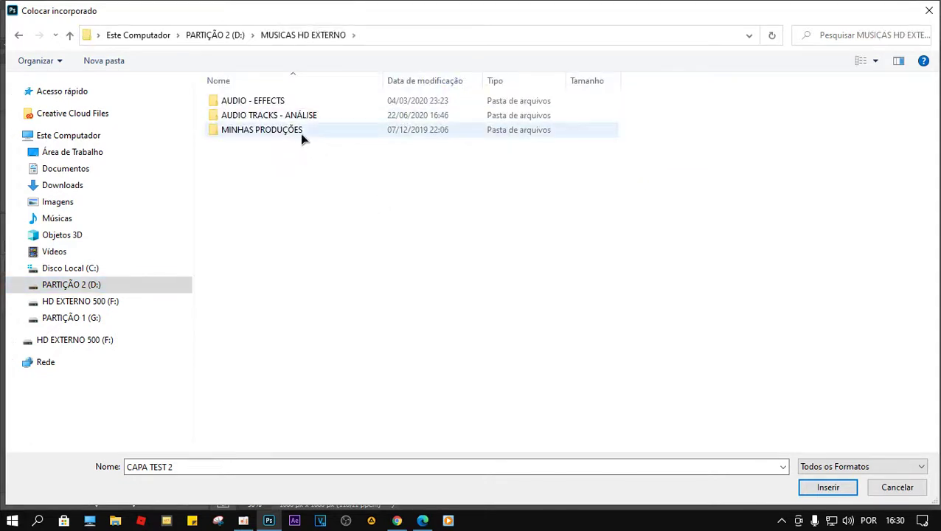
click(69, 35)
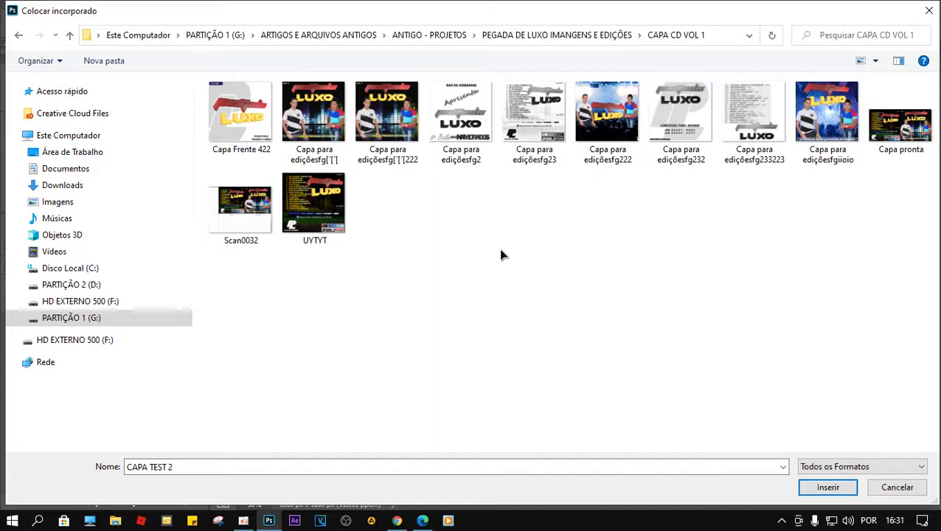
click(320, 221)
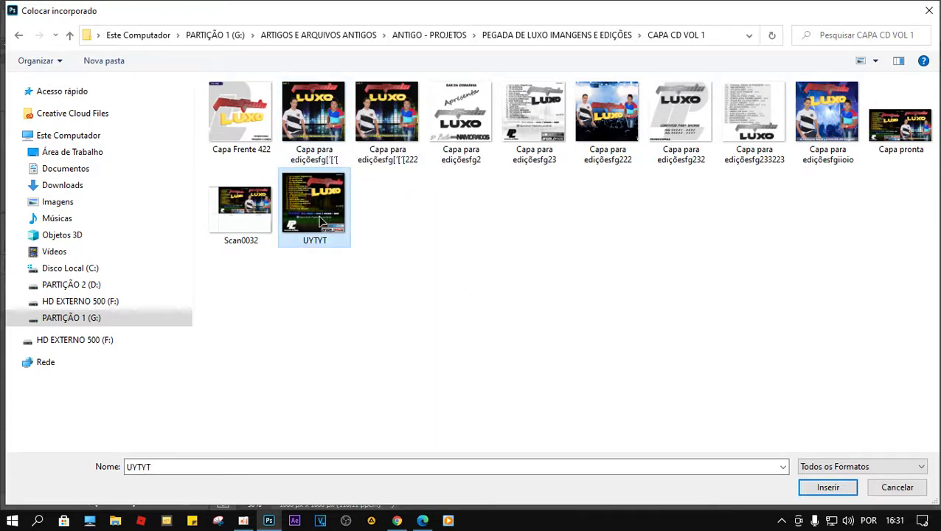
click(315, 115)
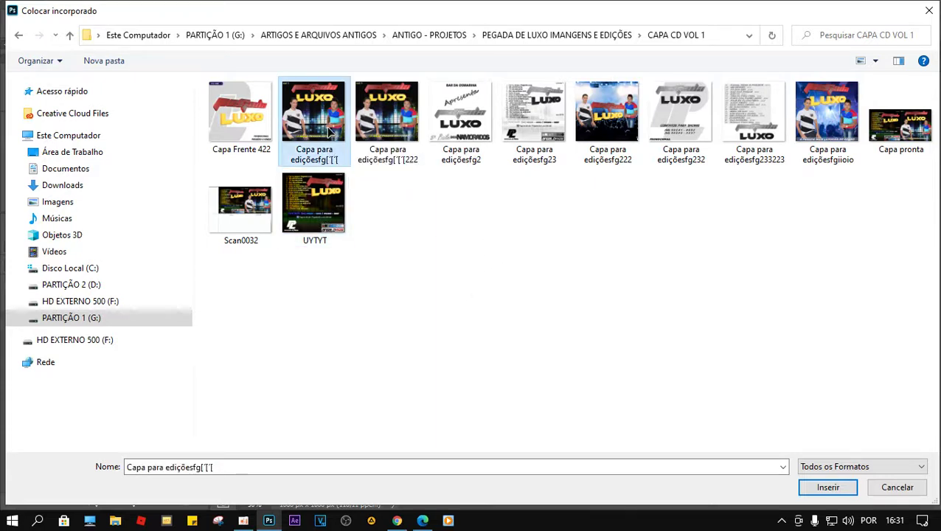
click(829, 487)
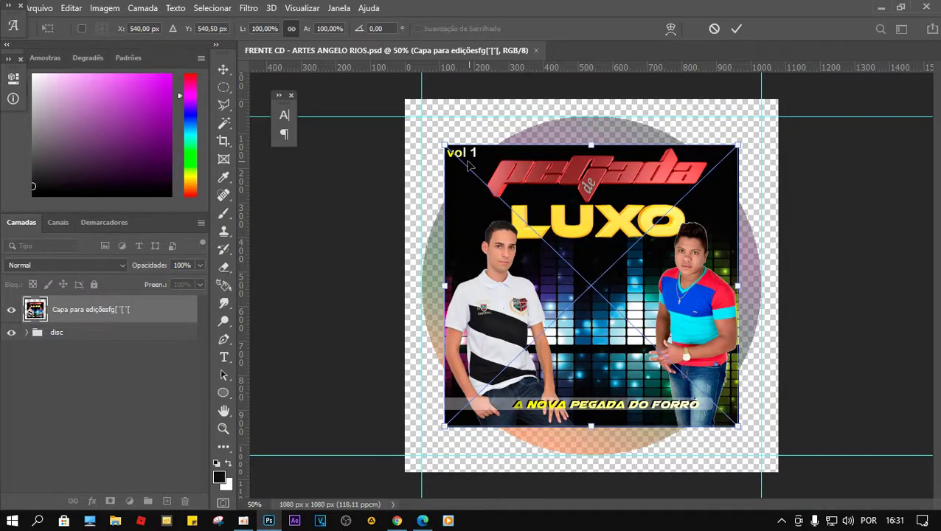
Scale the placed cover image to about 119% and position it over the whole disc.
drag(445, 146, 422, 115)
drag(738, 428, 758, 450)
drag(713, 317, 706, 302)
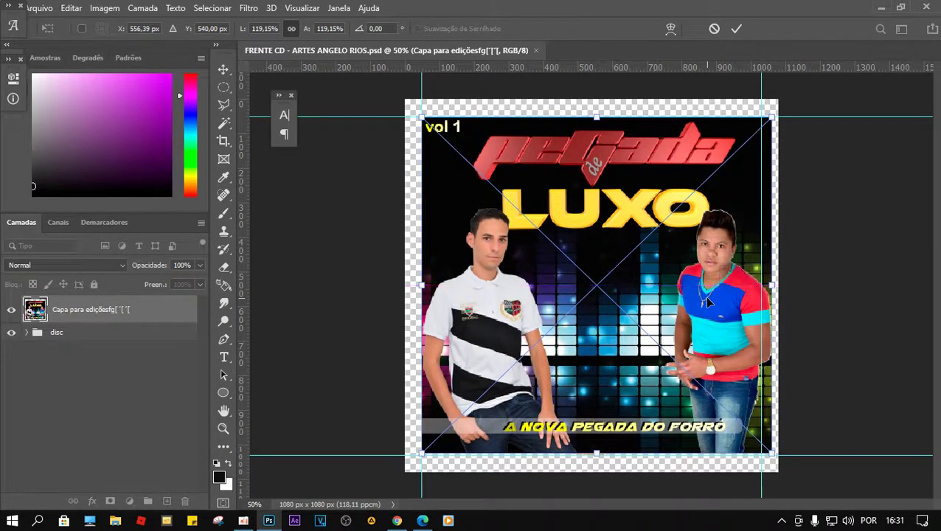
key(Return)
drag(714, 289, 708, 288)
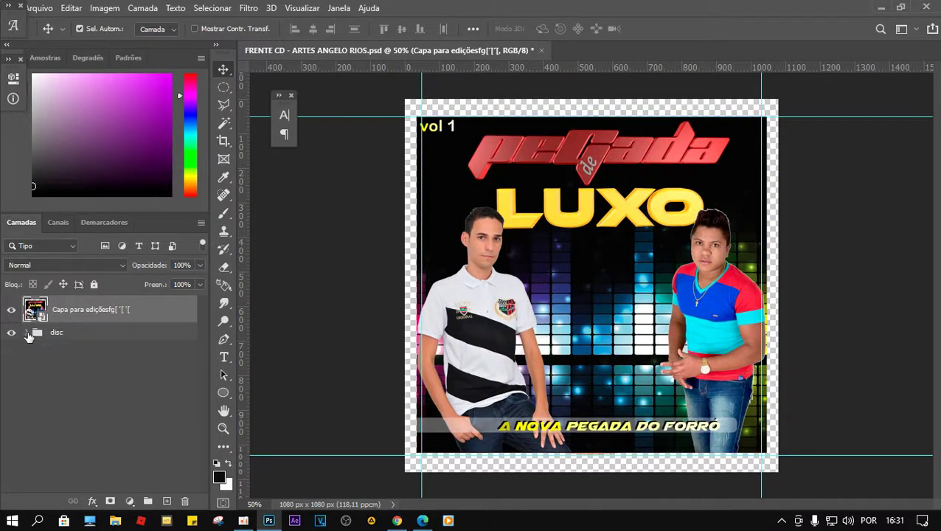
Expand the disc group and lower the cover layer's opacity to 60%.
click(27, 334)
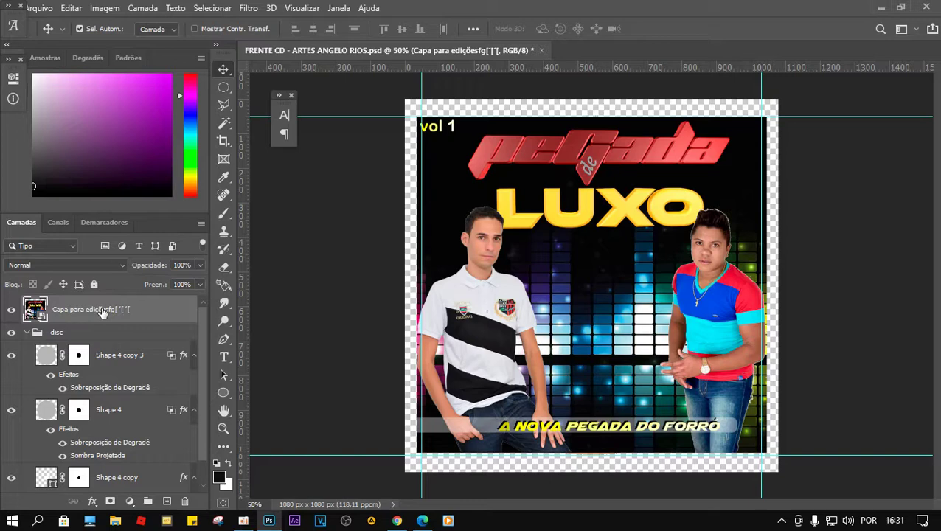
click(199, 266)
click(171, 284)
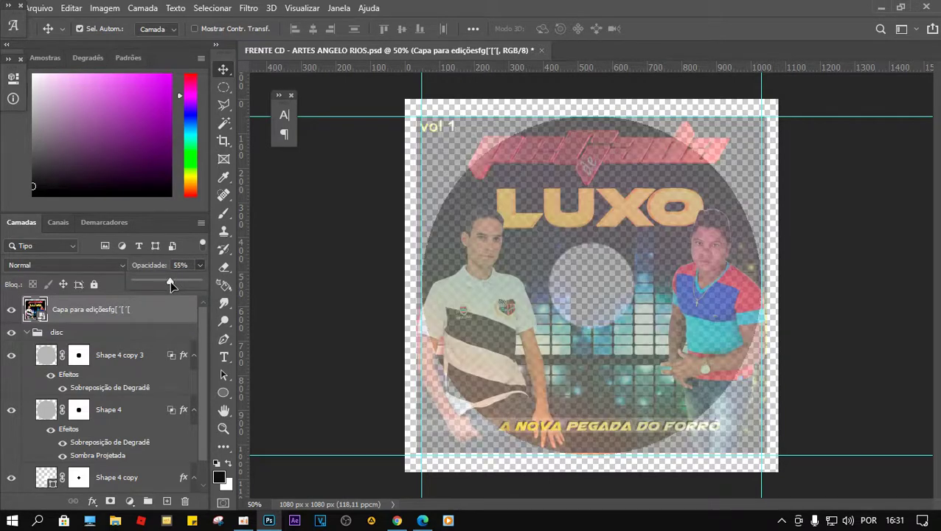
drag(170, 282, 173, 283)
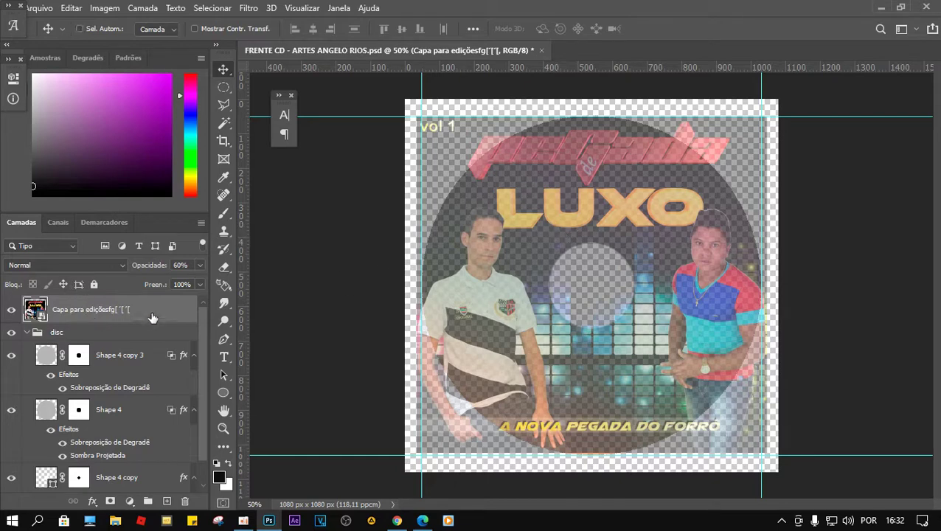
Scale the cover image down to about 106% and reposition it over the disc.
key(ctrl+t)
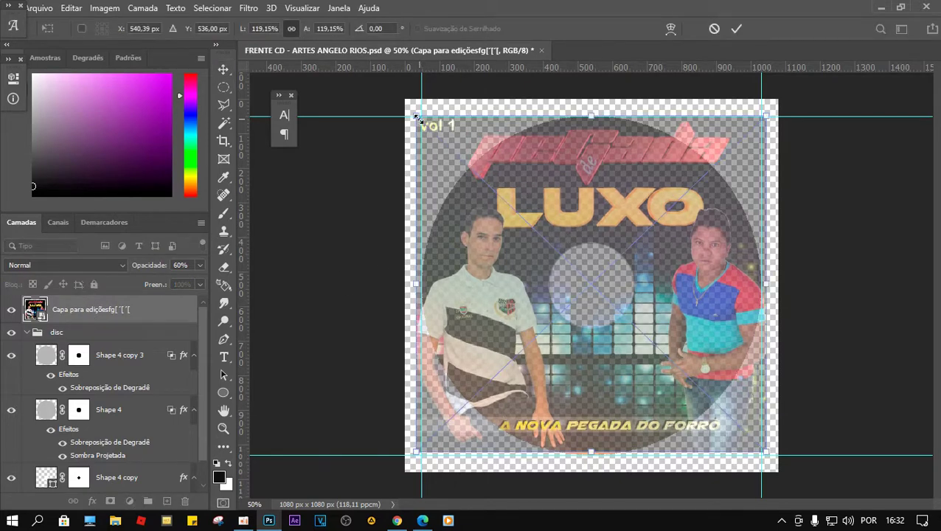
drag(417, 116, 431, 130)
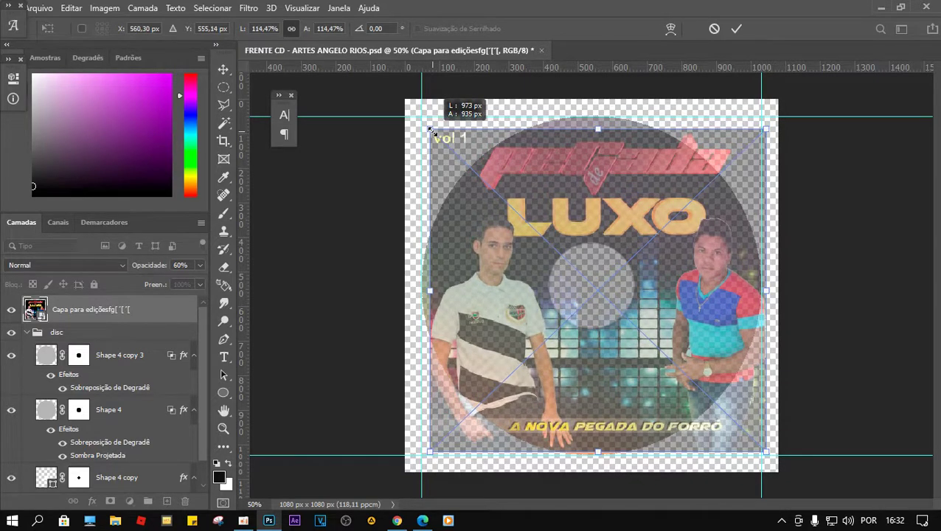
drag(767, 130, 735, 147)
drag(659, 245, 655, 232)
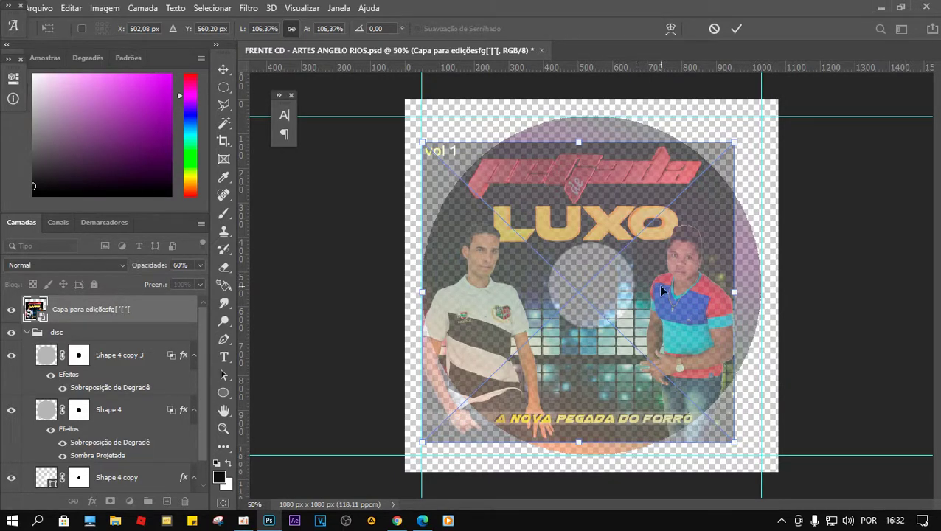
key(Return)
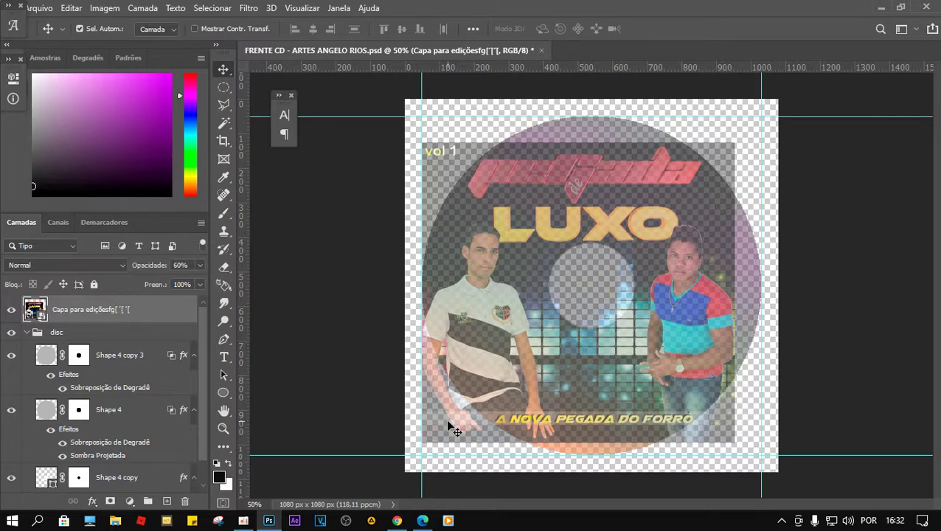
drag(638, 315, 641, 310)
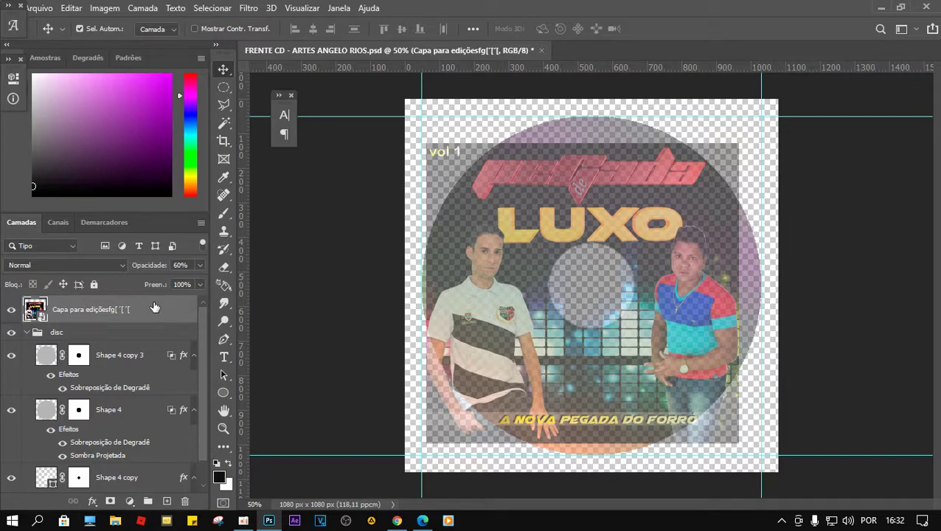
Try to fit an elliptical marquee selection to the disc's outline.
click(224, 88)
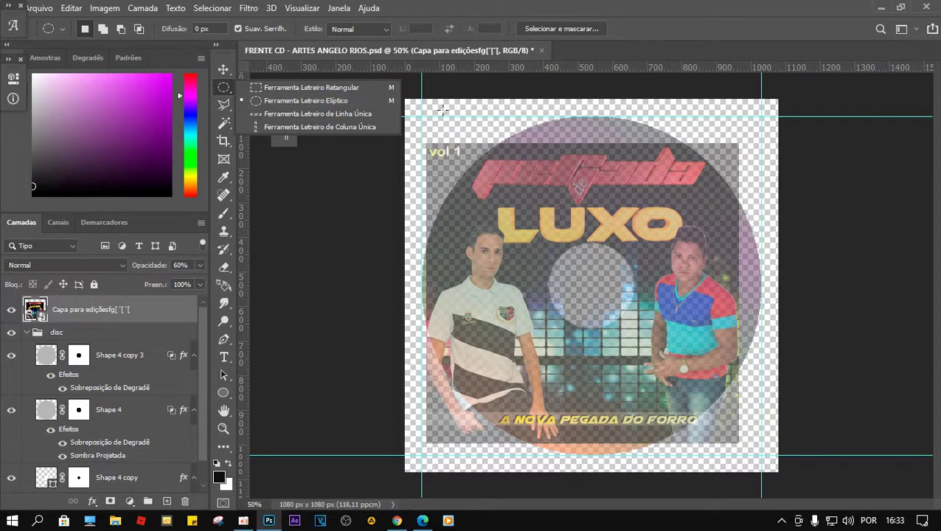
drag(506, 204, 830, 515)
drag(662, 360, 583, 278)
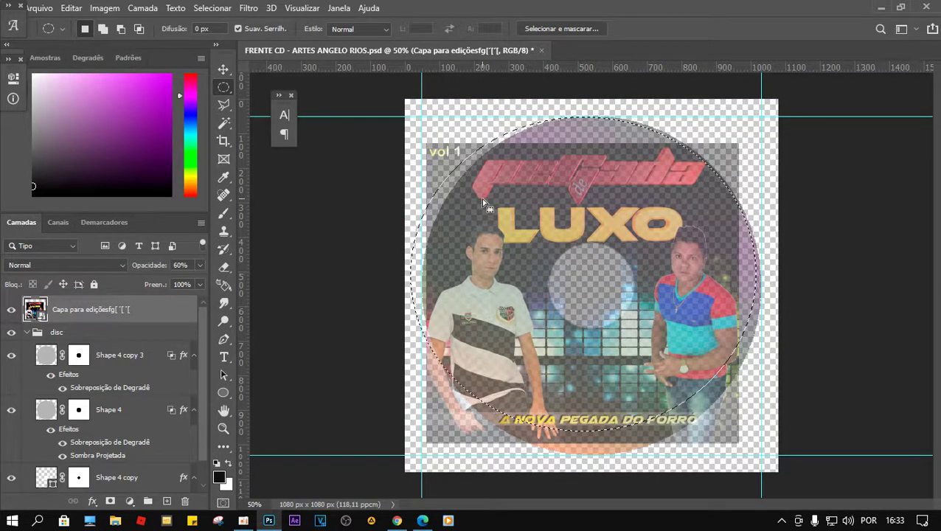
click(392, 166)
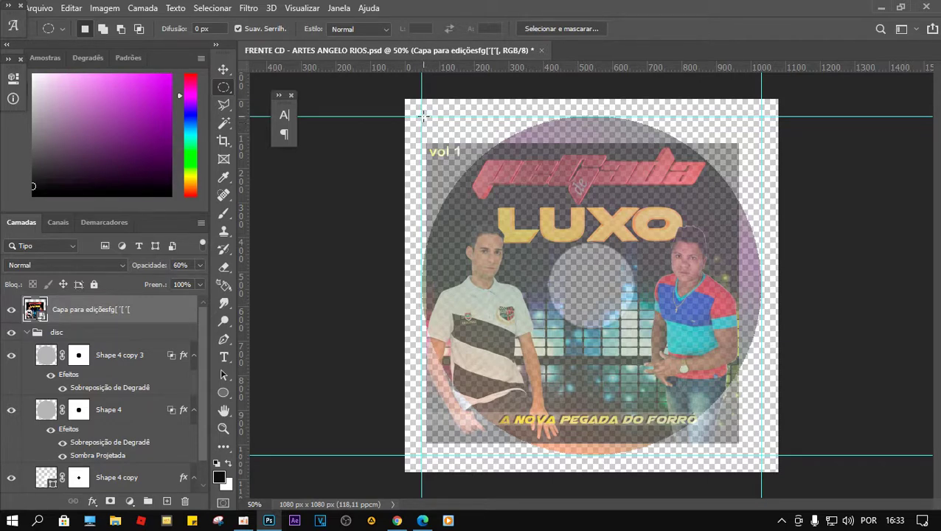
Fit an elliptical marquee selection of about 982 by 980 px to the disc's outline and invert it.
drag(424, 116, 757, 451)
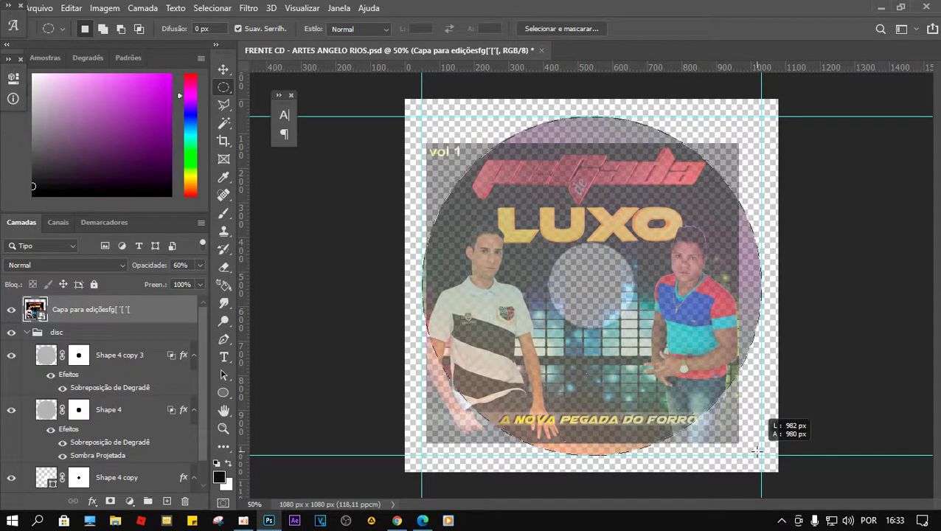
drag(757, 451, 757, 451)
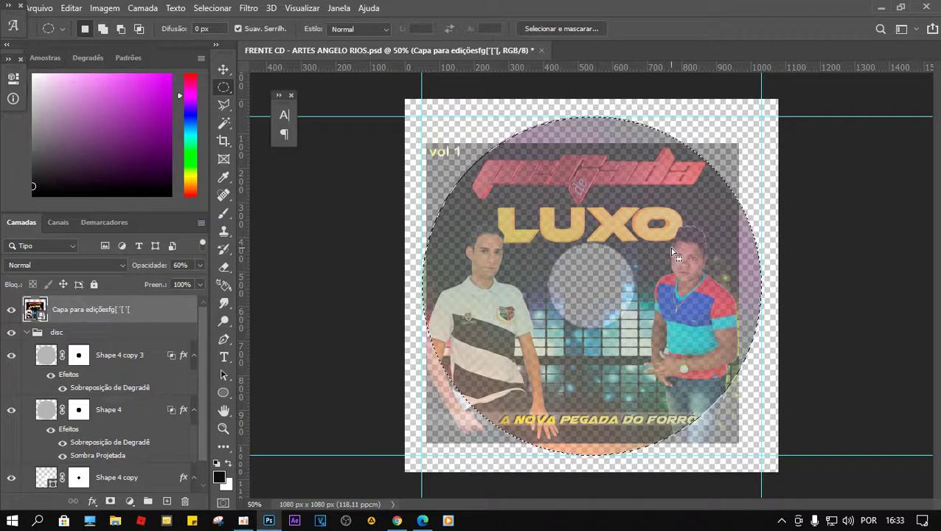
right_click(623, 218)
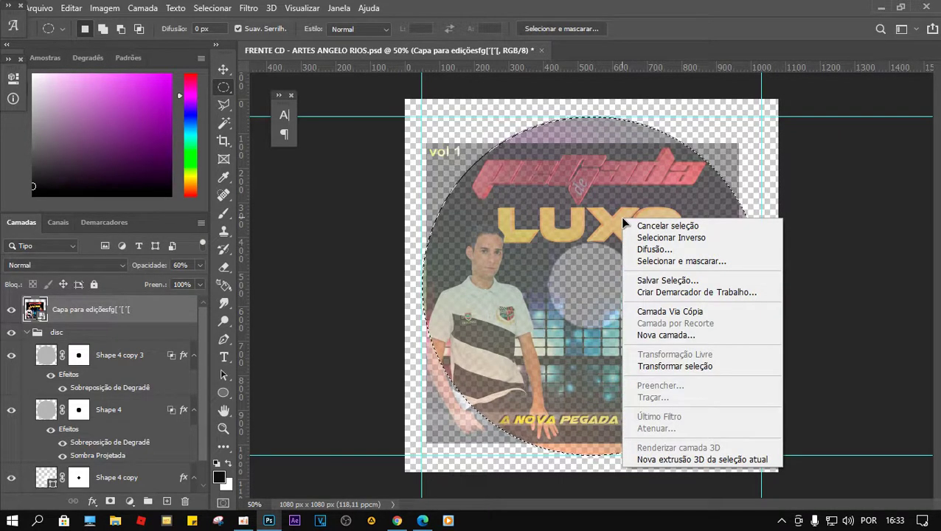
click(686, 238)
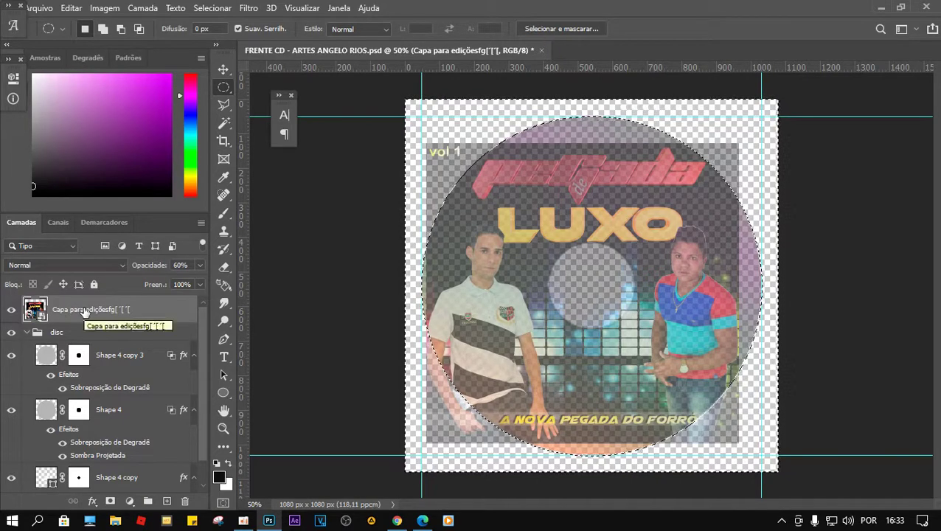
Rasterize the cover layer and delete its parts outside the disc.
right_click(85, 312)
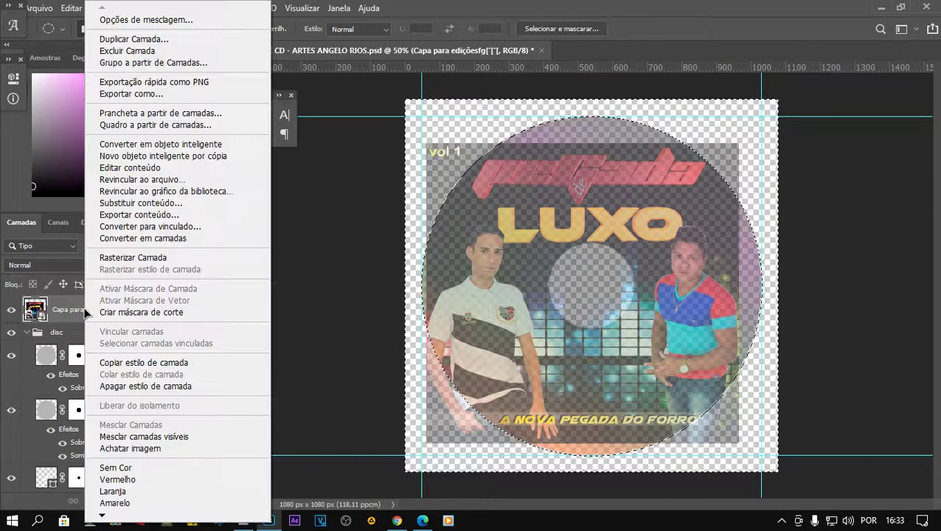
click(132, 257)
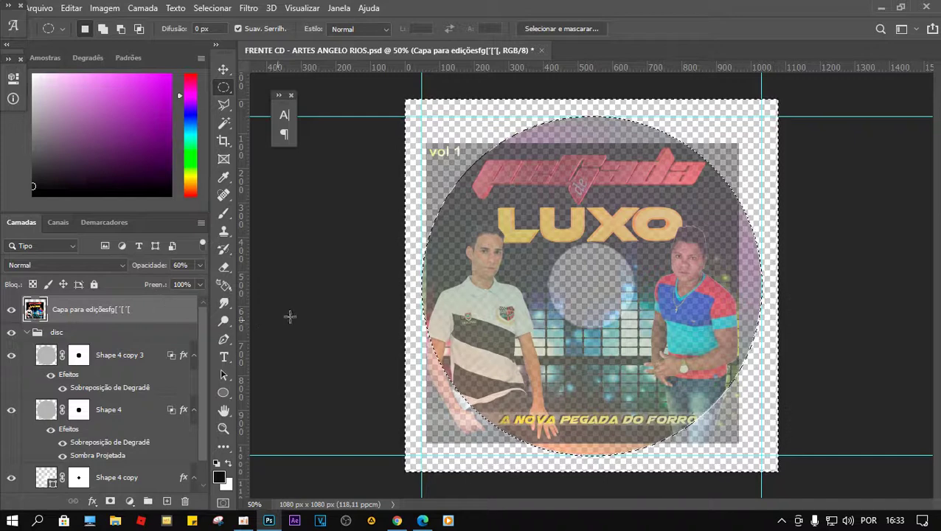
key(Delete)
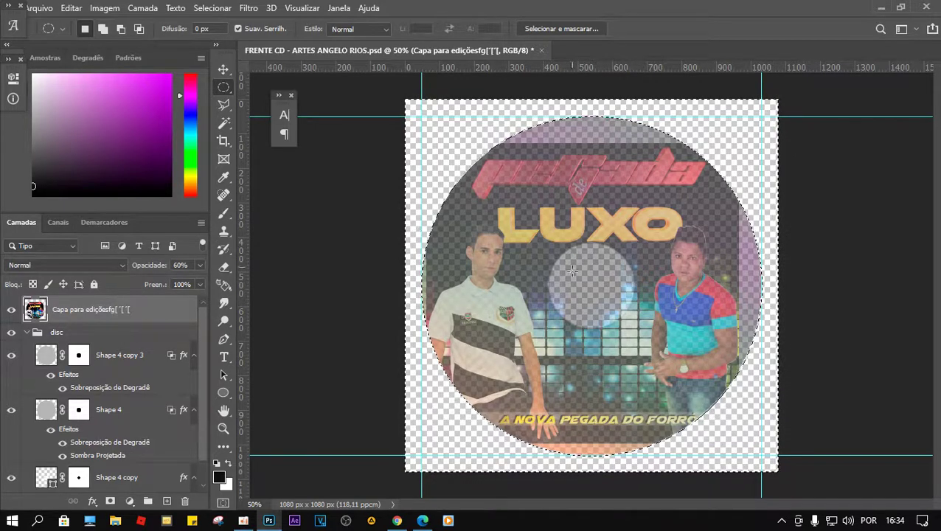
Try to fit an elliptical marquee selection to the disc's centre hole and clear the cover image inside it.
drag(541, 235, 635, 327)
drag(595, 279, 599, 284)
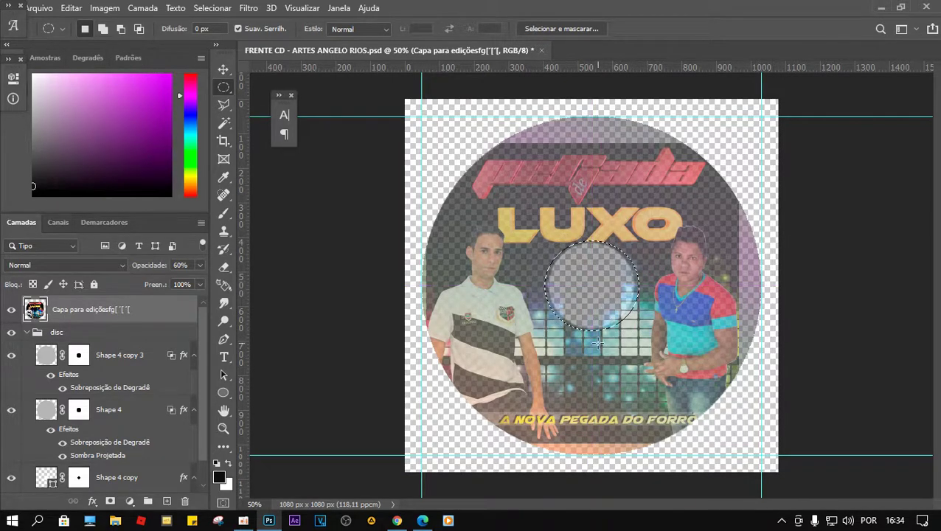
drag(556, 237, 625, 326)
drag(583, 279, 593, 282)
key(Delete)
key(ctrl+d)
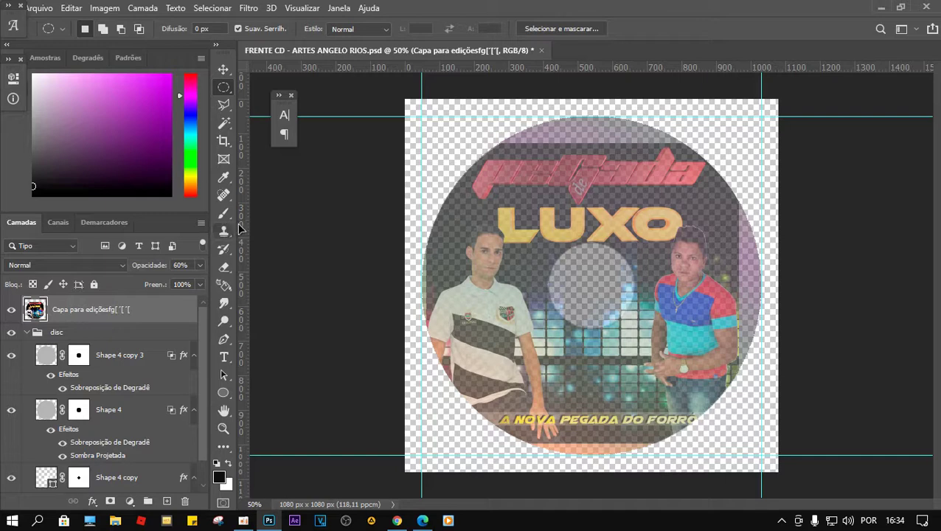
Set up the Eraser tool with a hard round brush of 175 px and 100% hardness.
click(225, 267)
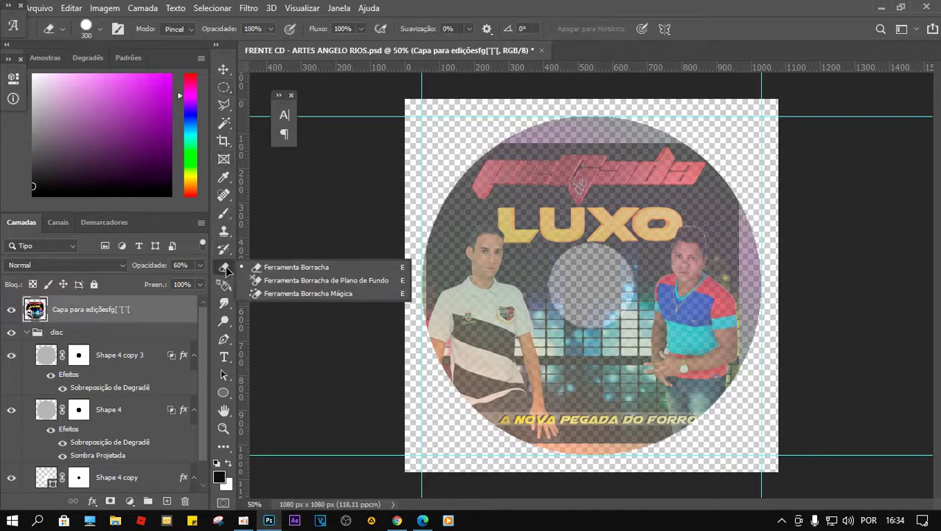
click(295, 267)
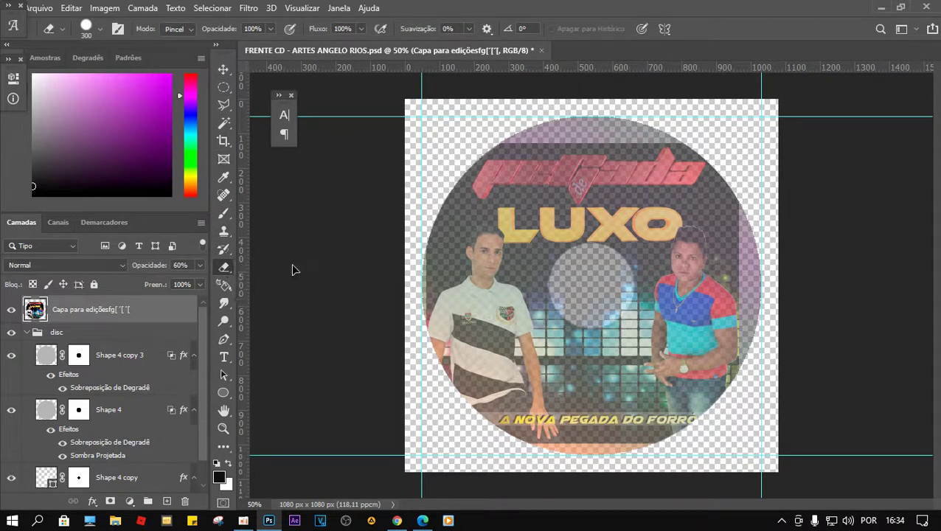
click(95, 34)
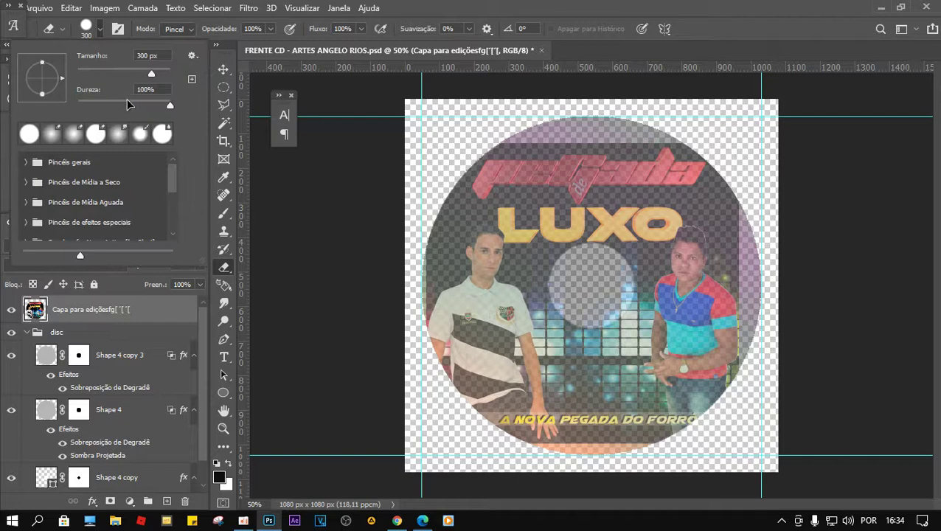
click(96, 133)
drag(116, 109, 171, 105)
drag(153, 75, 150, 77)
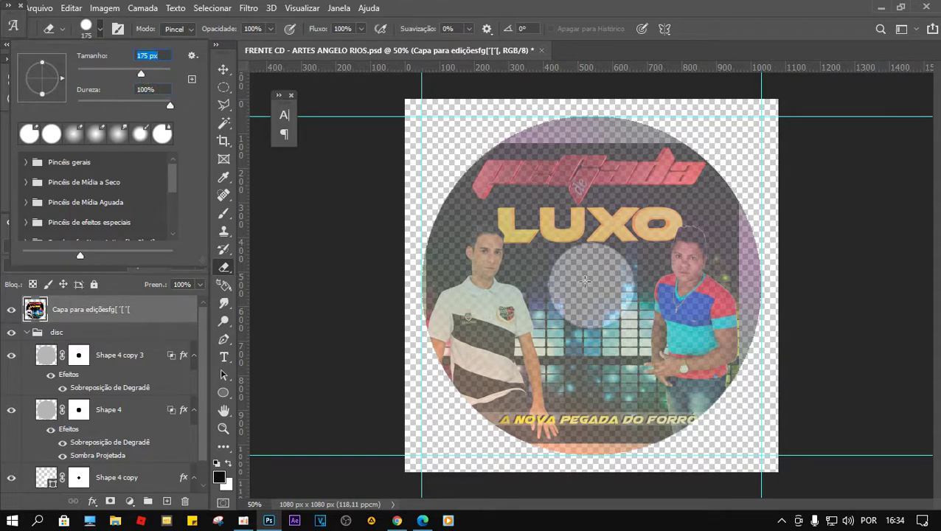
Try erasing the cover image over the disc's centre hole with the 175 px eraser, and undo it.
click(588, 285)
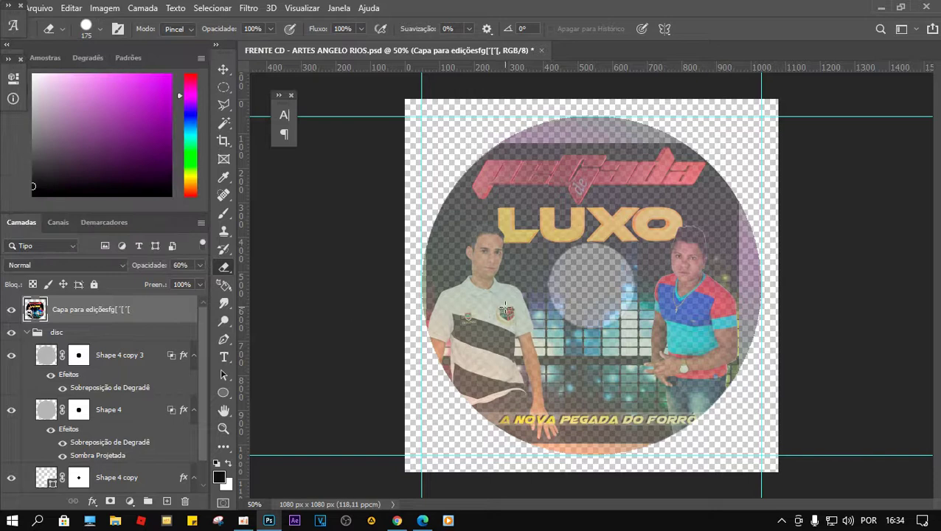
click(588, 283)
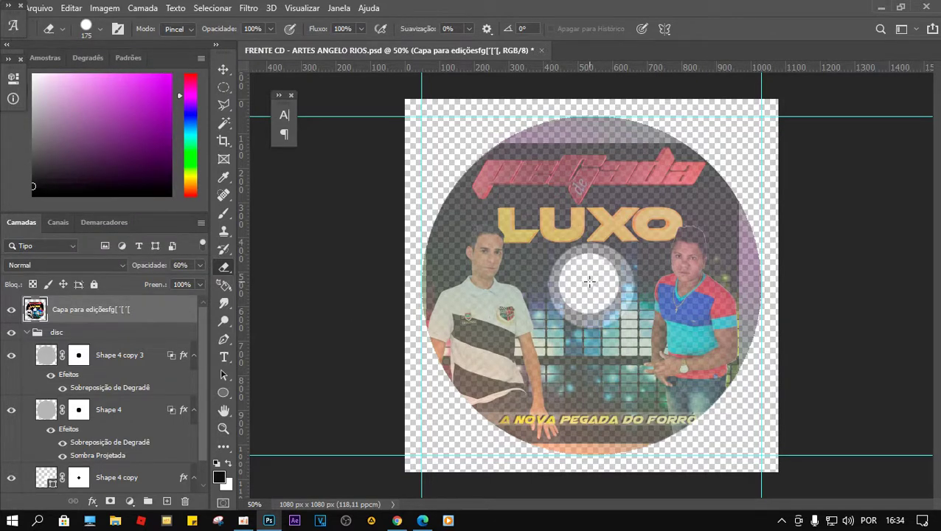
key(ctrl+z)
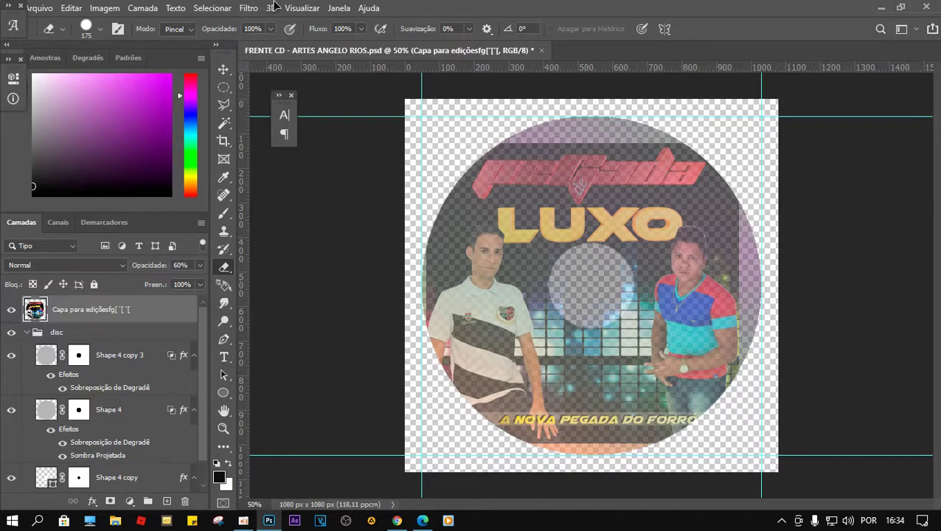
Try erasing the cover image over the centre hole with eraser sizes of 180 px and 200 px.
click(96, 31)
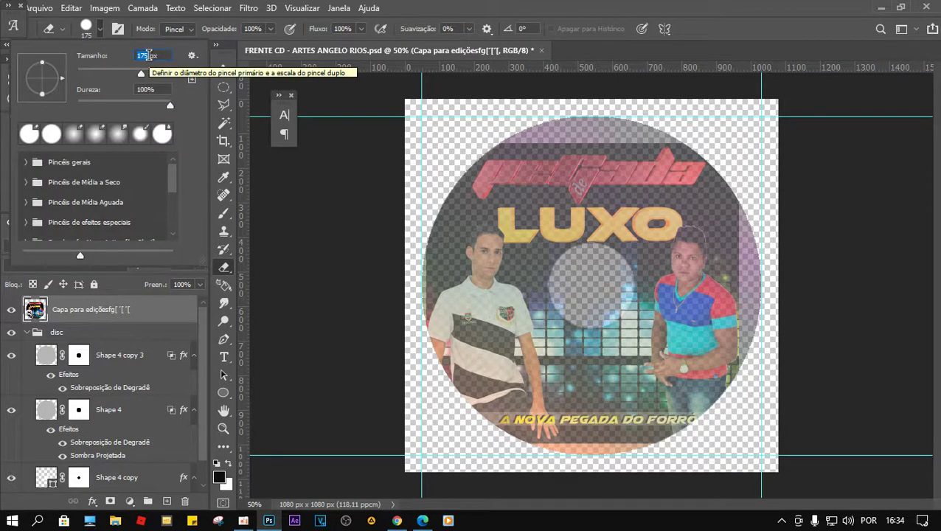
drag(148, 56, 129, 62)
text(180)
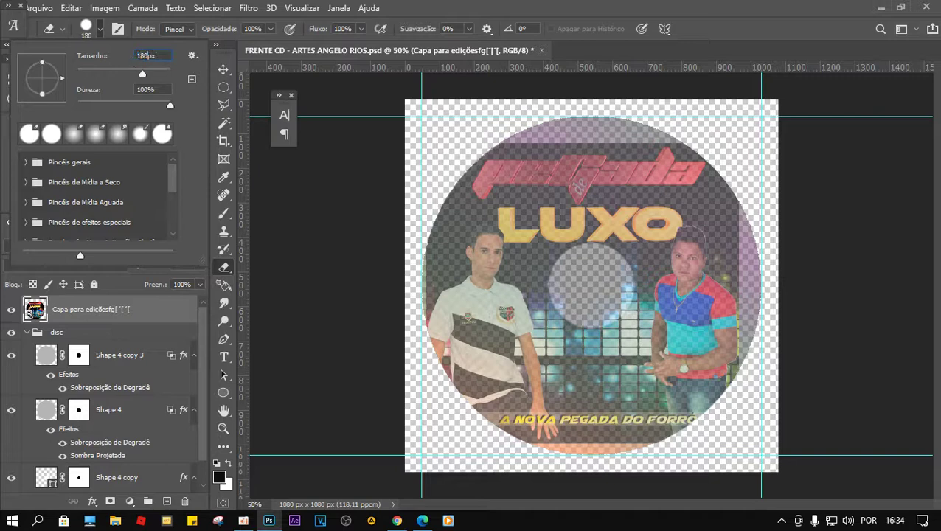
click(592, 284)
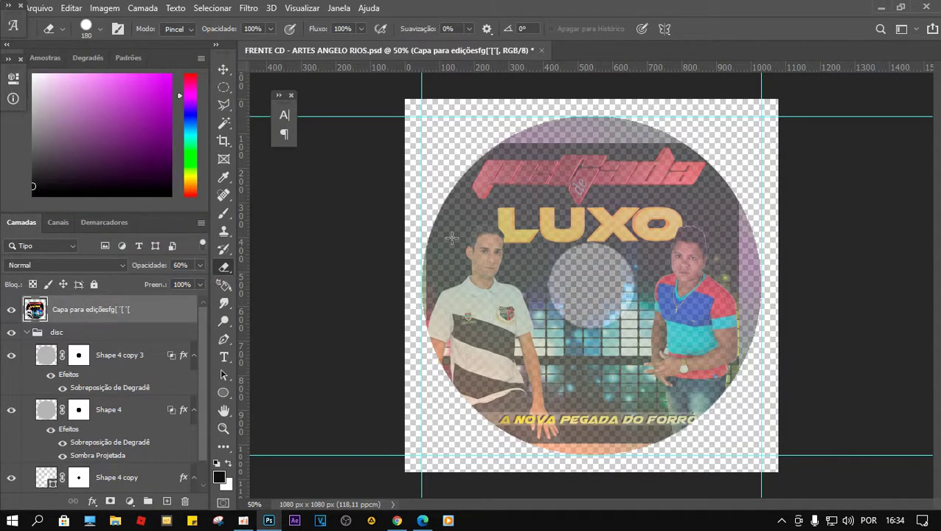
click(101, 28)
click(146, 56)
text(200)
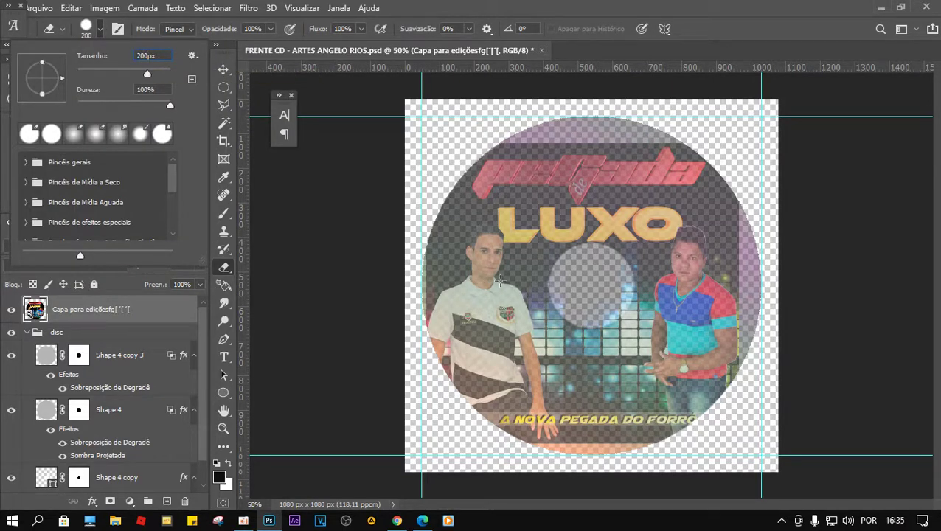
click(587, 286)
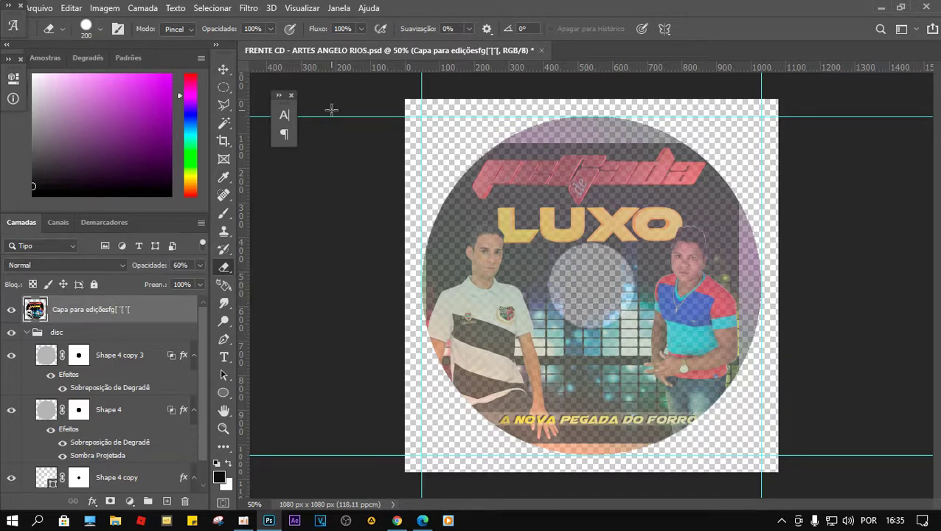
Try erasing the cover image over the centre hole with eraser sizes of 240 px and 250 px.
click(101, 28)
click(145, 56)
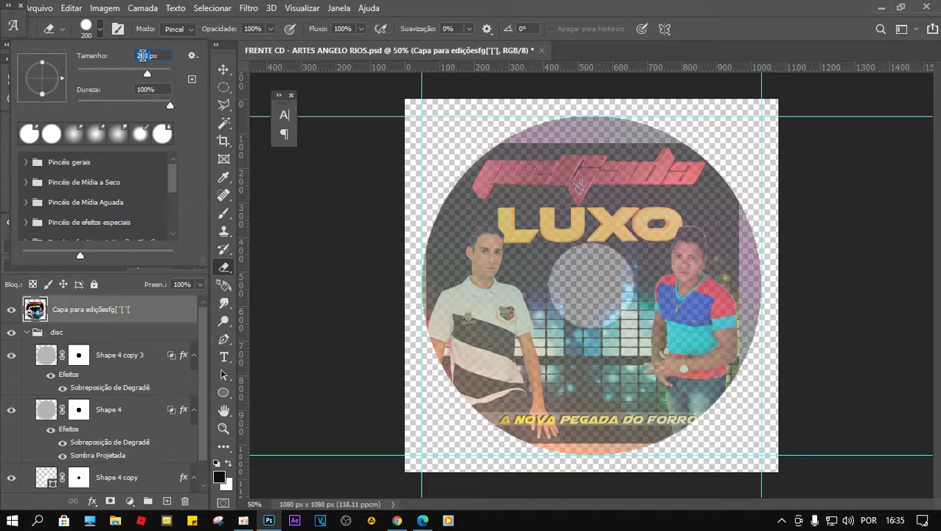
text(240)
click(593, 286)
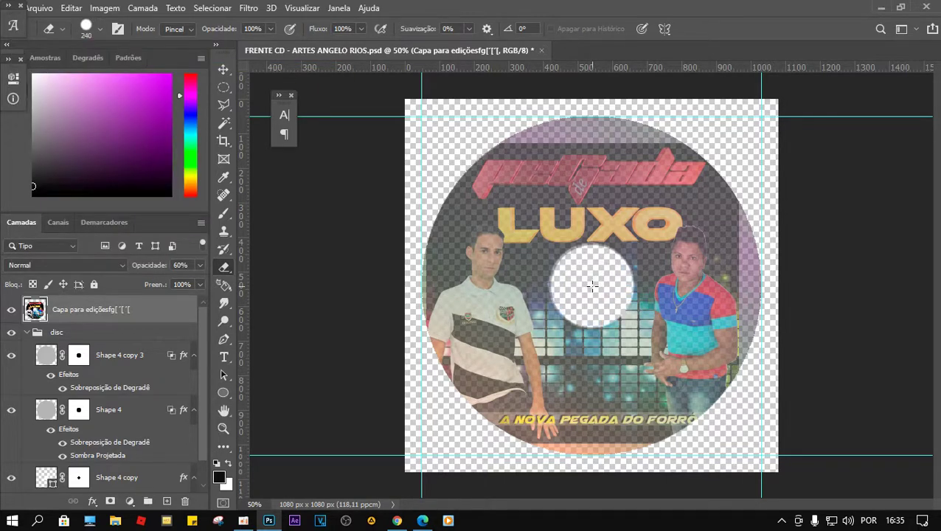
key(ctrl+z)
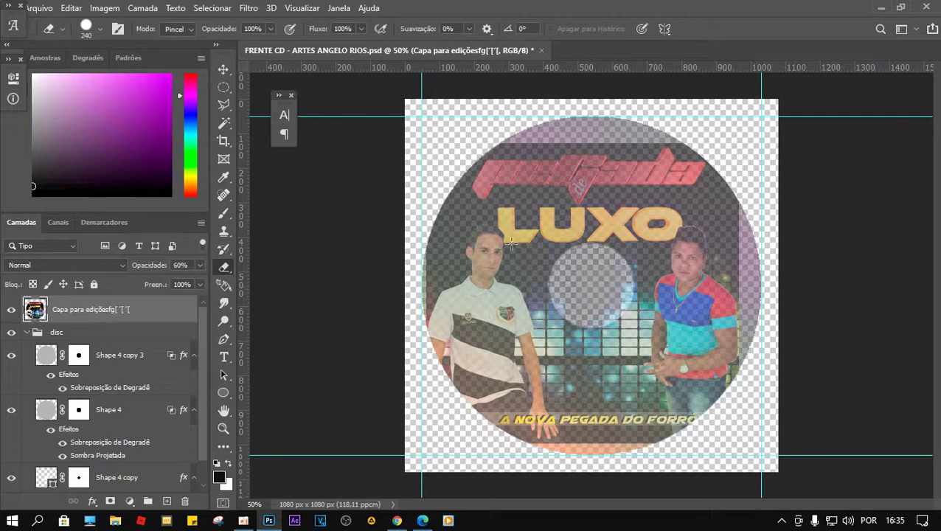
click(100, 31)
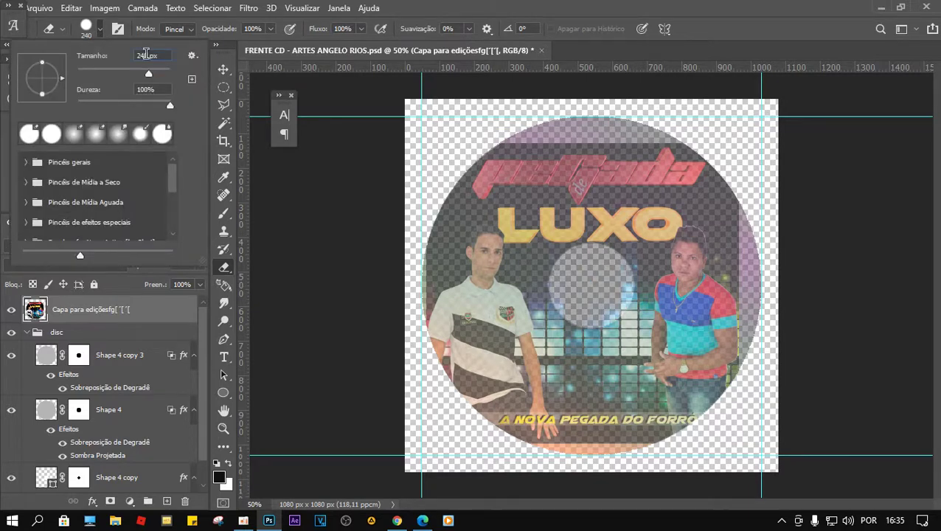
text(250)
click(590, 284)
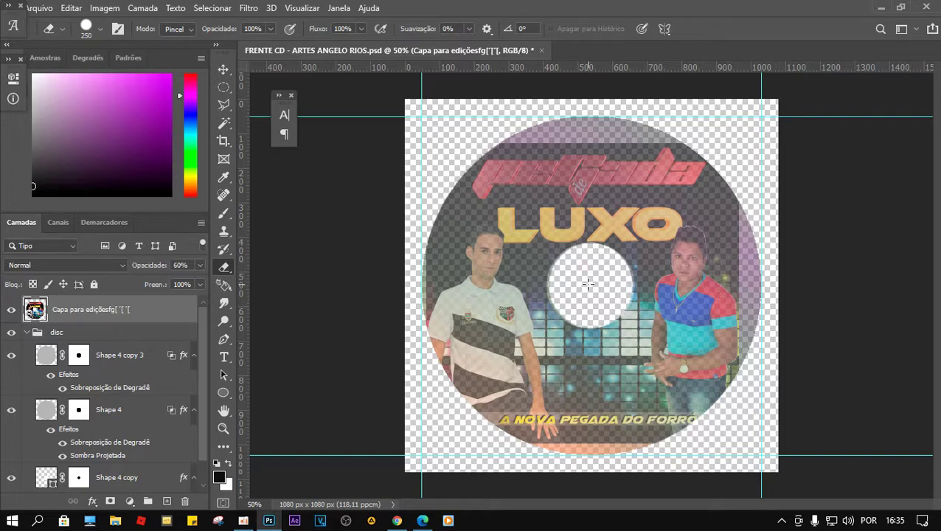
click(588, 284)
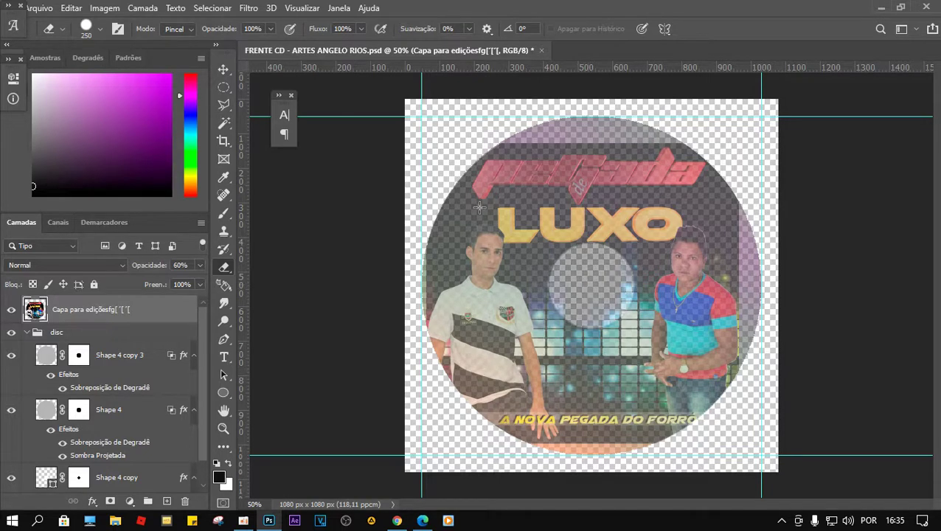
Set the eraser size to 255 px and erase the cover image over the disc's centre hole.
click(101, 29)
double_click(145, 57)
text(255)
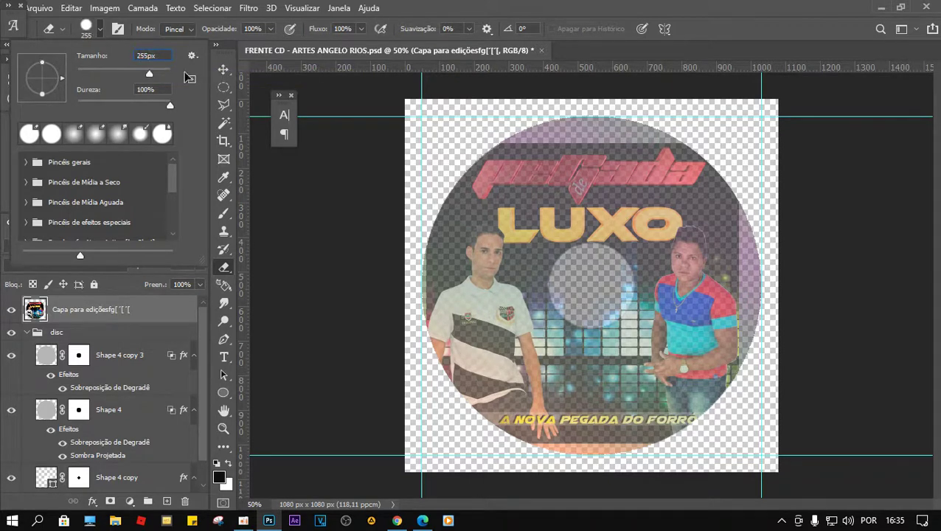
click(588, 285)
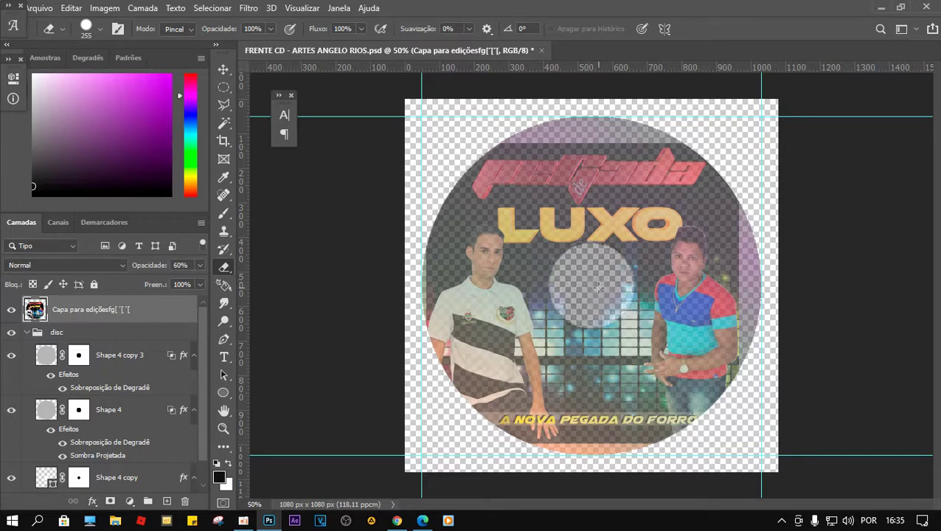
click(591, 286)
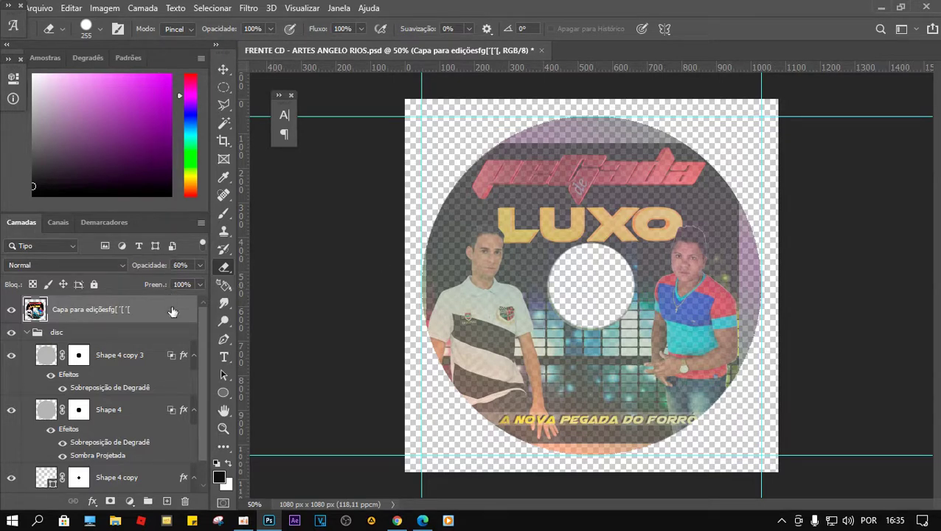
Restore the cover layer's opacity to 100% and move it into the disc group directly below Shape 4.
click(200, 265)
drag(177, 282, 225, 287)
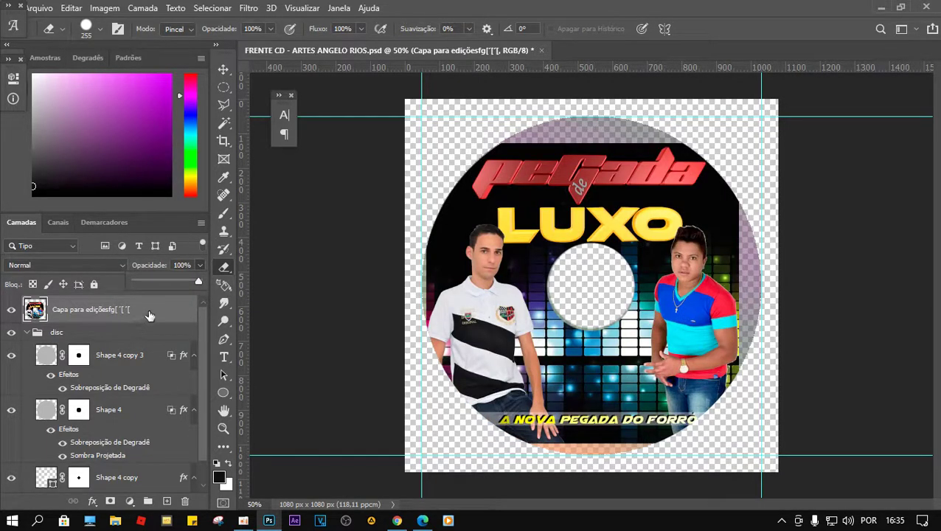
drag(150, 314, 159, 428)
Move the Shape 4 copy layer above the cover layer in the disc group and select the cover layer.
scroll(156, 419, down, 1)
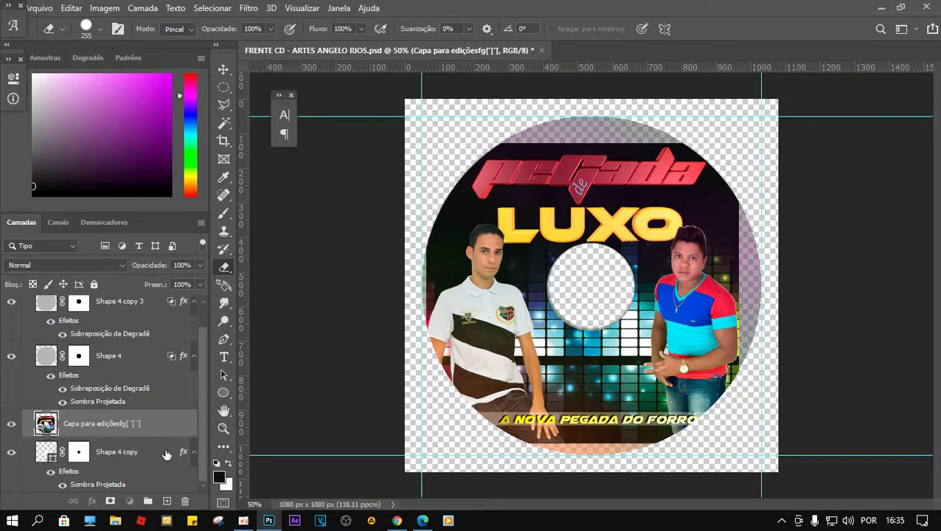
scroll(196, 454, up, 1)
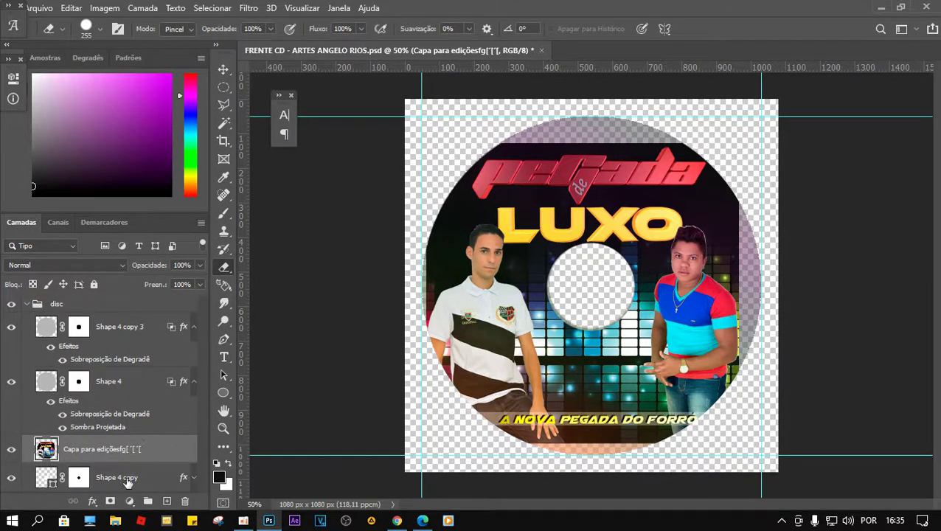
click(123, 481)
drag(130, 480, 136, 451)
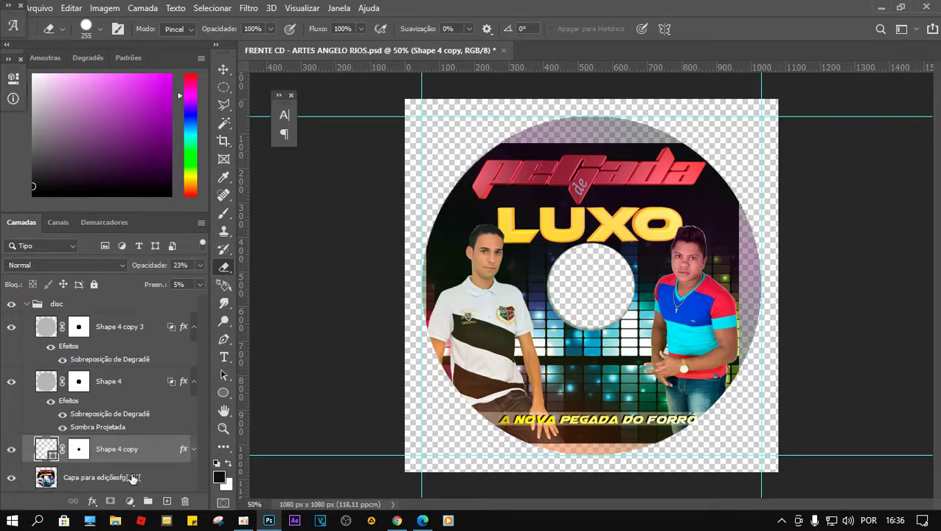
click(131, 480)
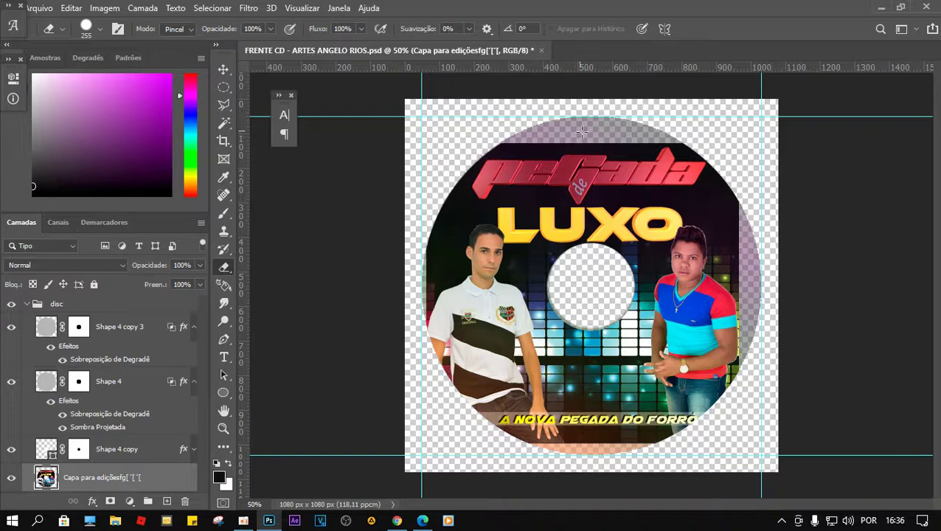
Draw a black ellipse of about 982 × 980 px over the full disc area marked by the guides.
click(224, 393)
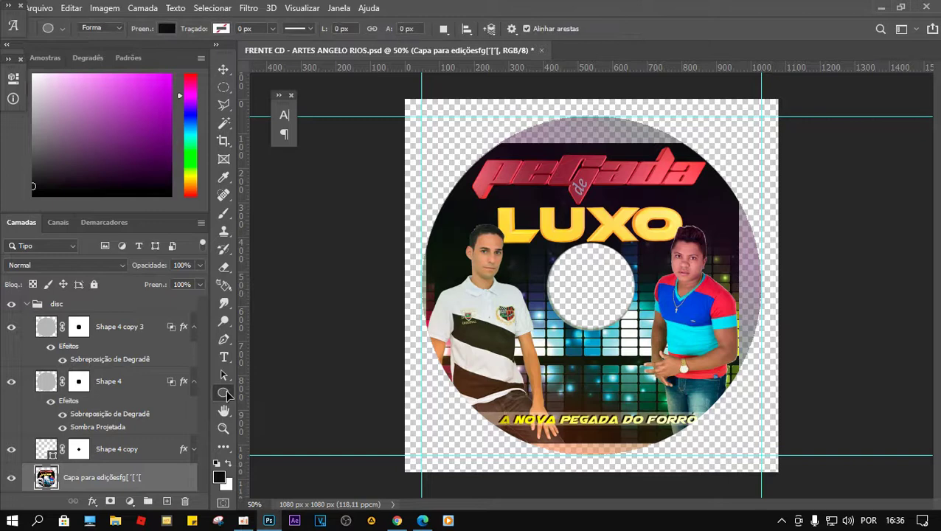
right_click(225, 395)
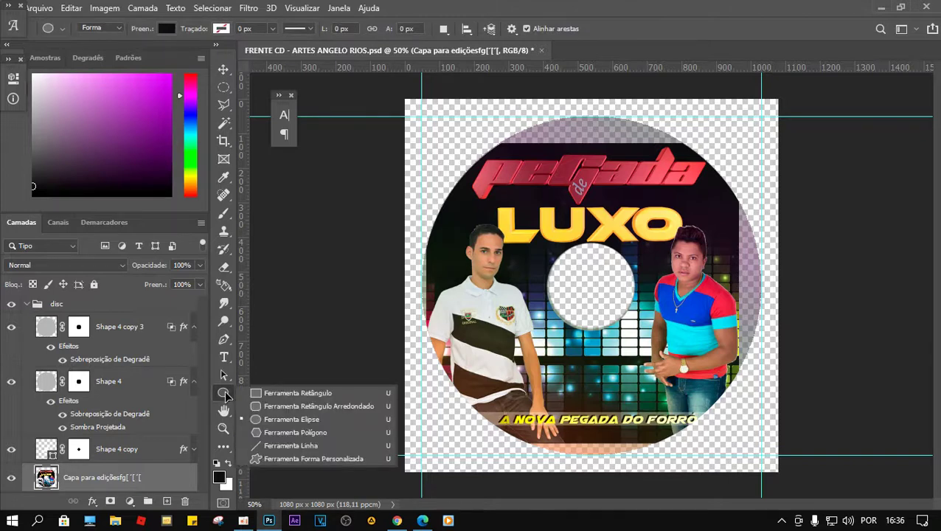
click(305, 422)
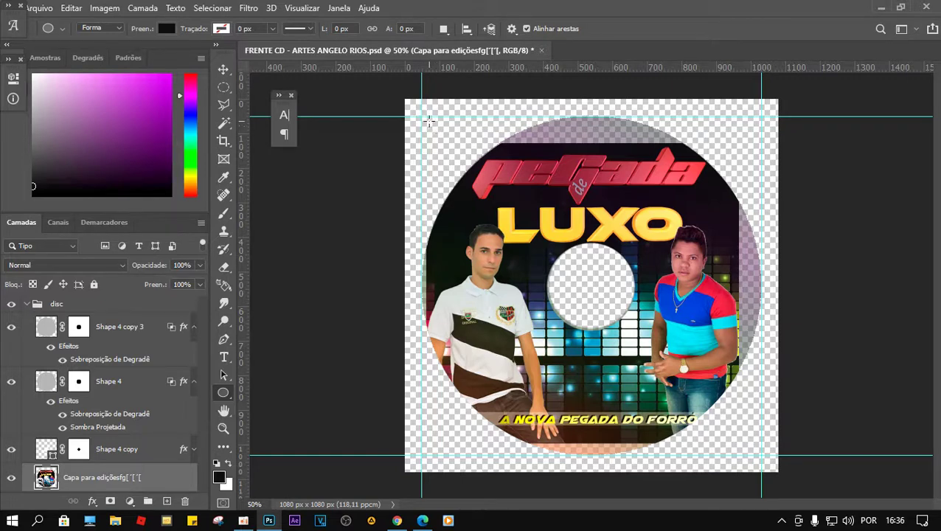
drag(424, 118, 764, 455)
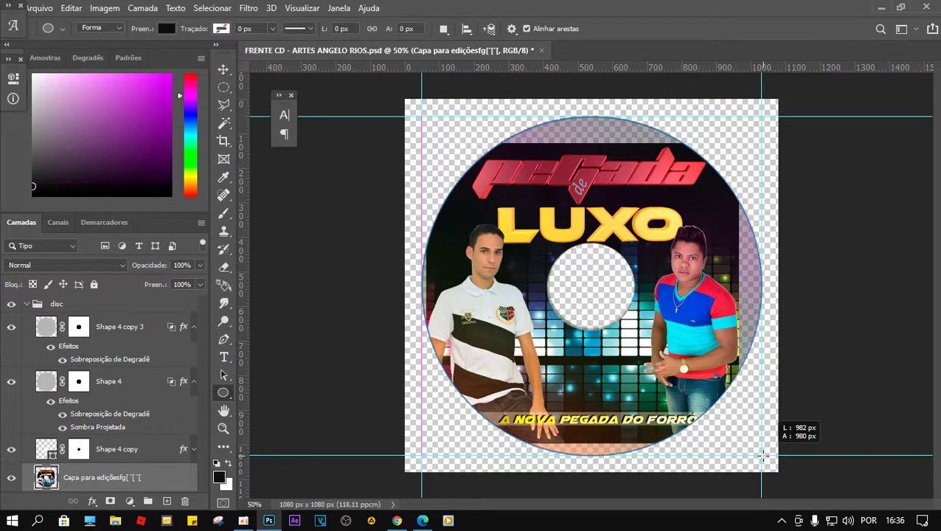
drag(763, 455, 764, 455)
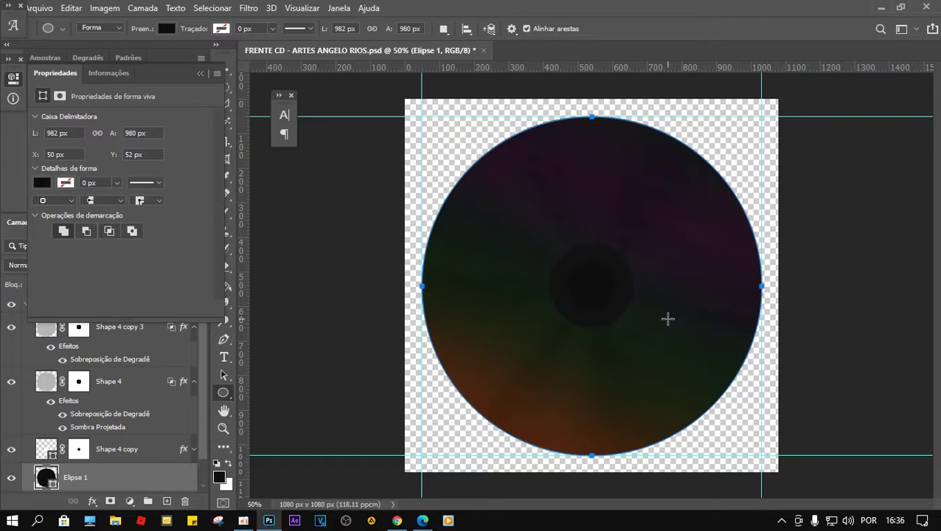
key(Escape)
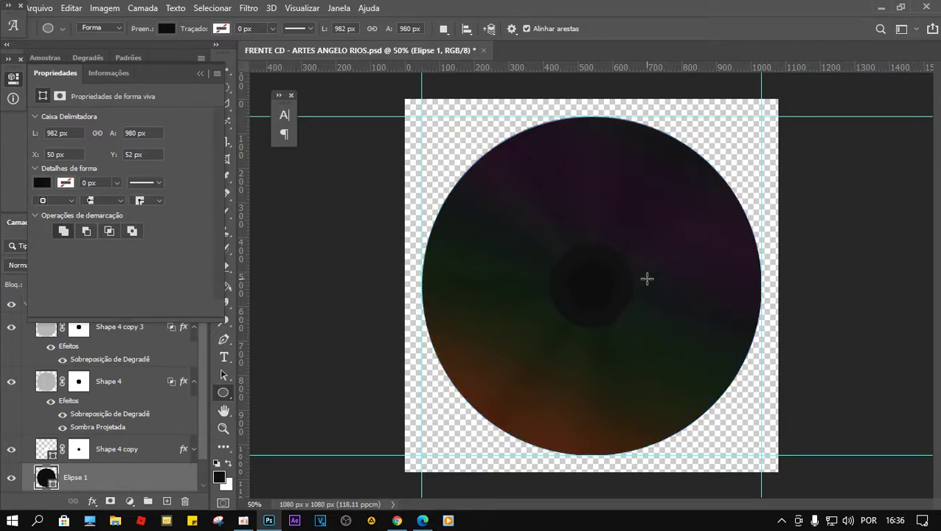
click(201, 74)
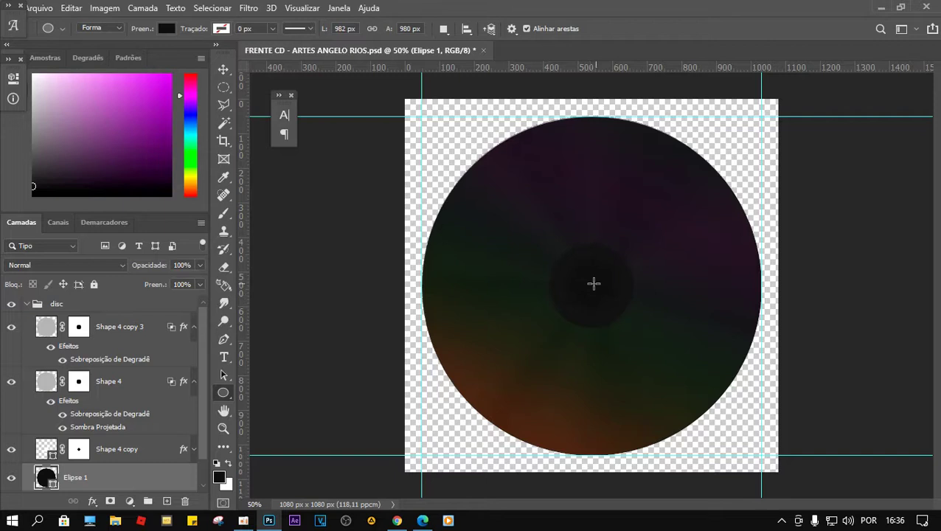
Rasterize the black ellipse layer for erasing.
click(226, 269)
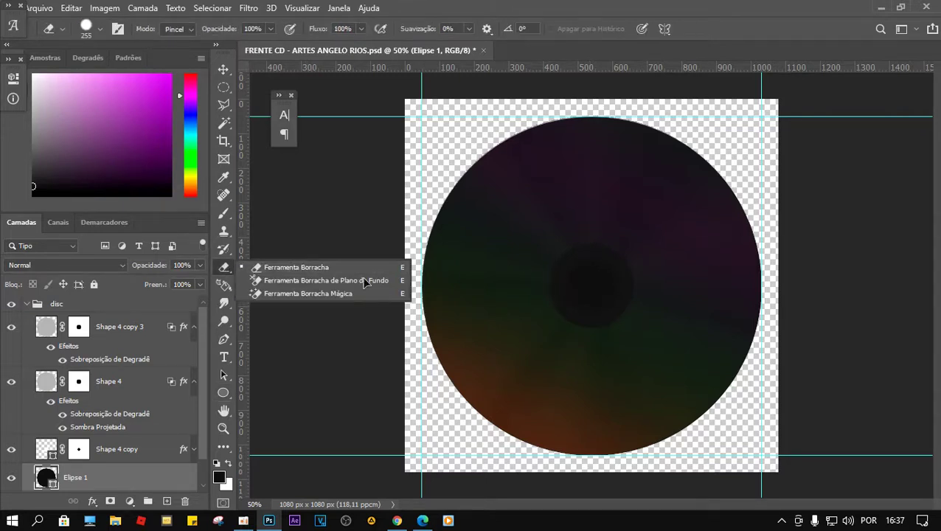
right_click(106, 480)
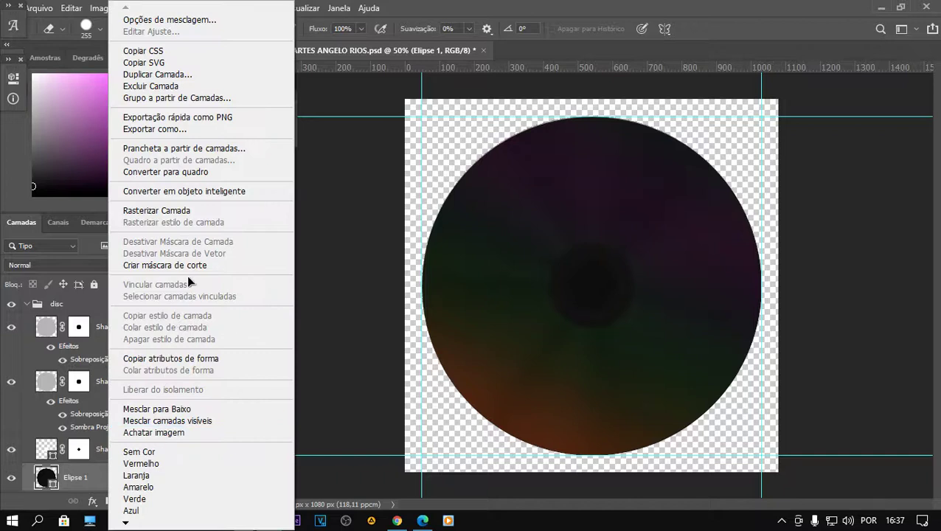
click(188, 211)
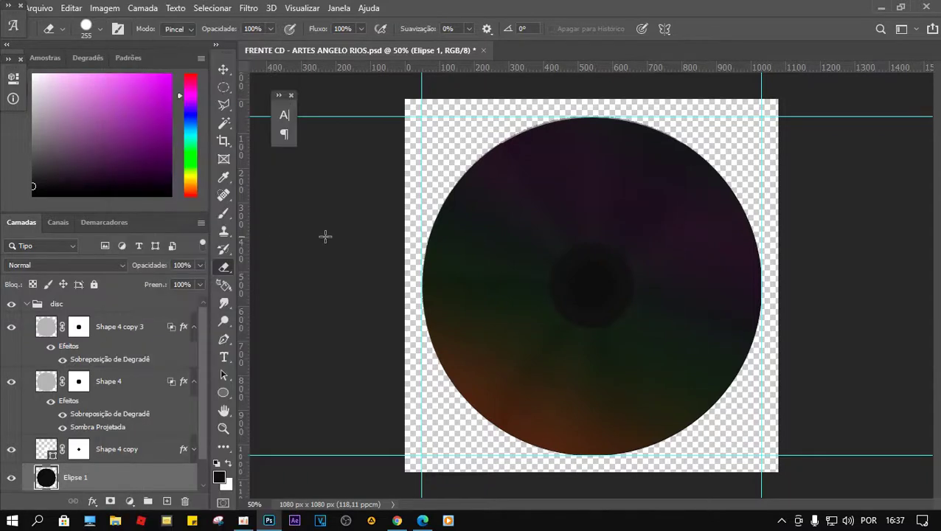
Try erasing the black ellipse's centre with eraser sizes of 255 px and 180 px.
click(590, 282)
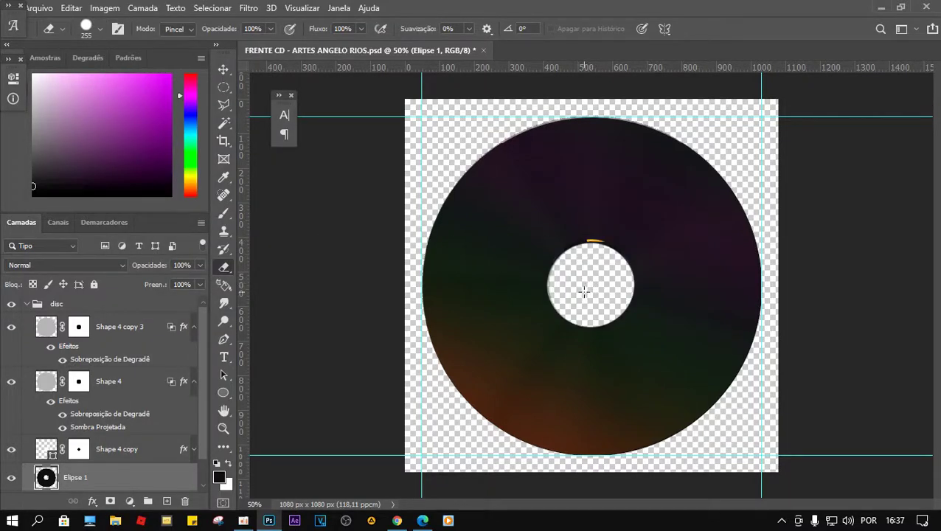
key(ctrl+z)
click(101, 32)
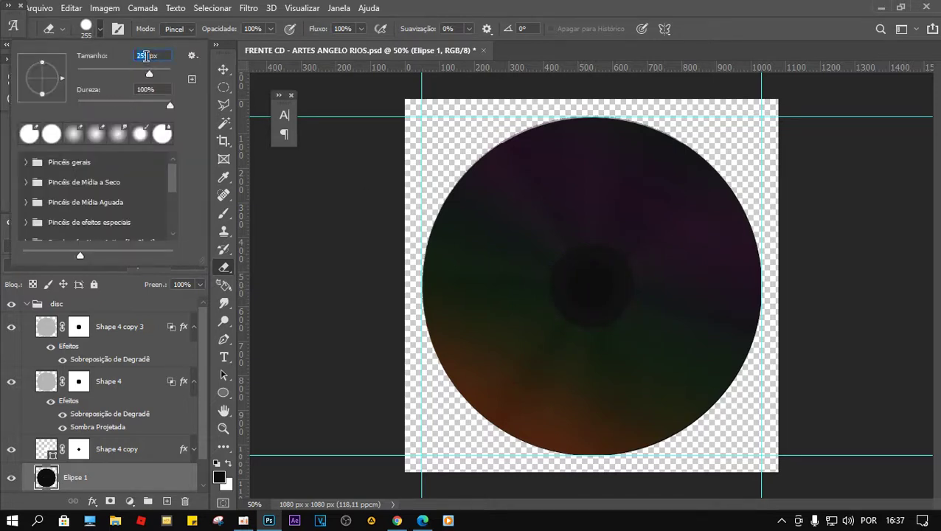
text(180)
click(585, 281)
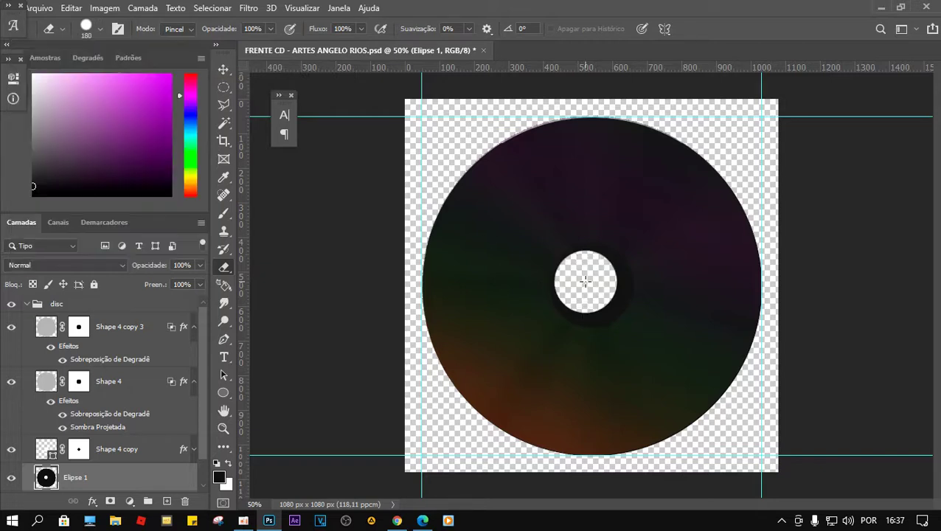
key(ctrl+z)
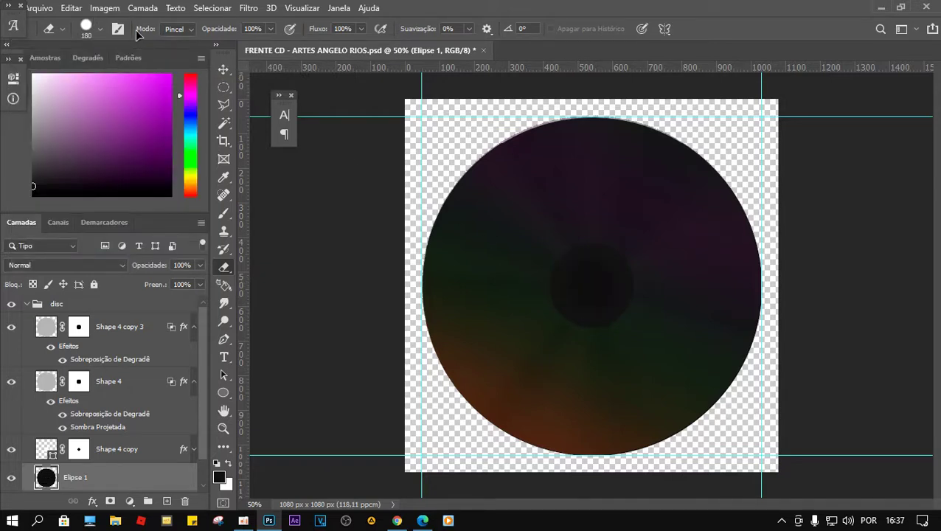
Set the eraser size to 160 px and erase a centred hole in the black ellipse, redoing it until it is aligned.
click(100, 32)
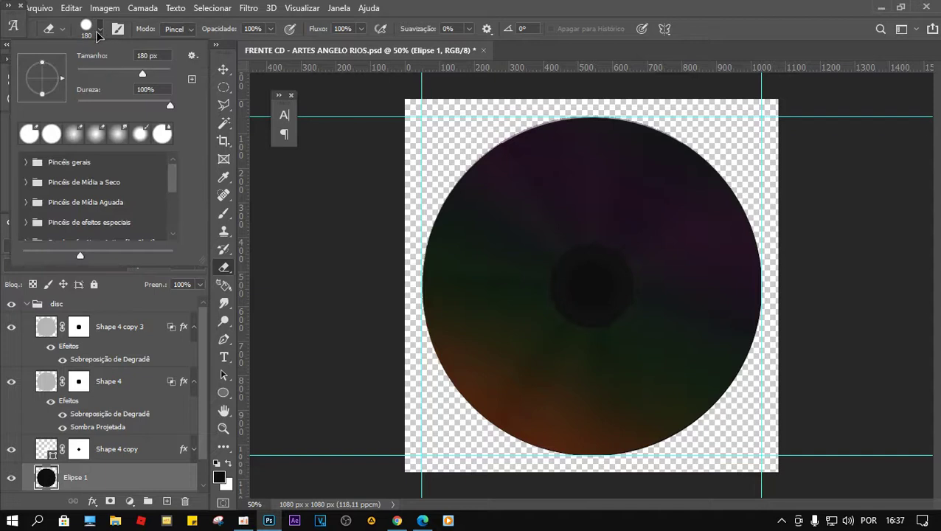
double_click(150, 56)
text(160)
key(Return)
click(589, 285)
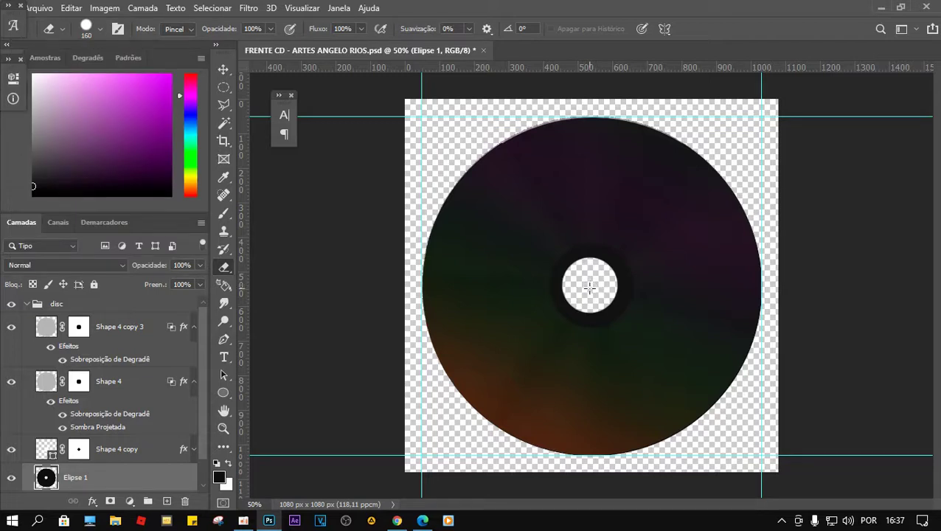
key(ctrl+z)
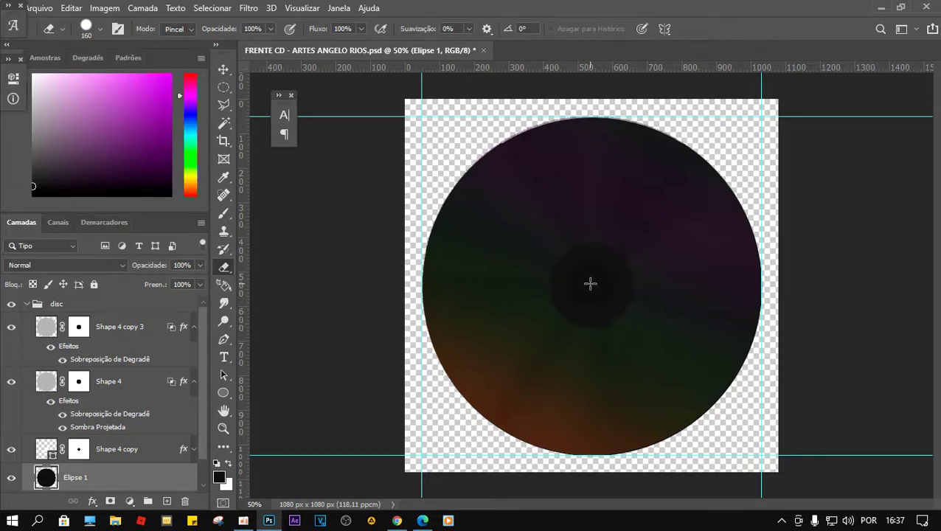
click(590, 283)
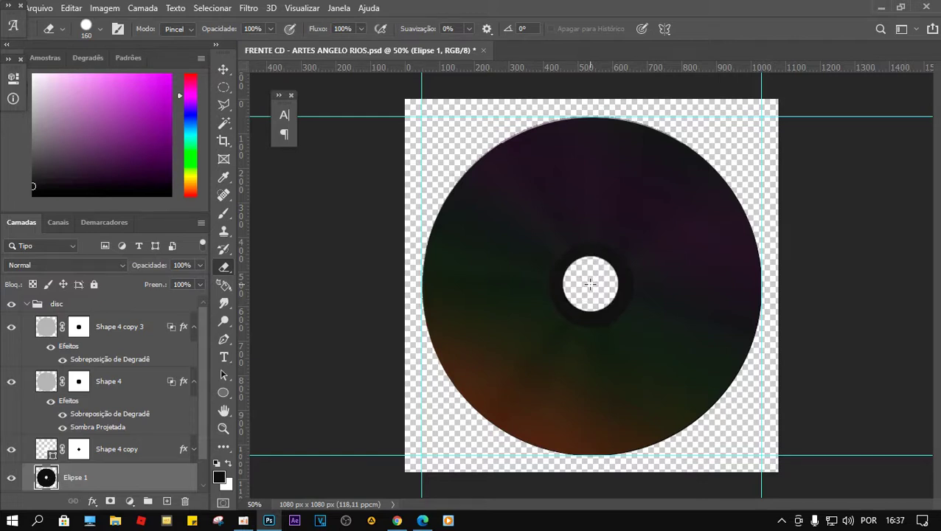
key(ctrl+z)
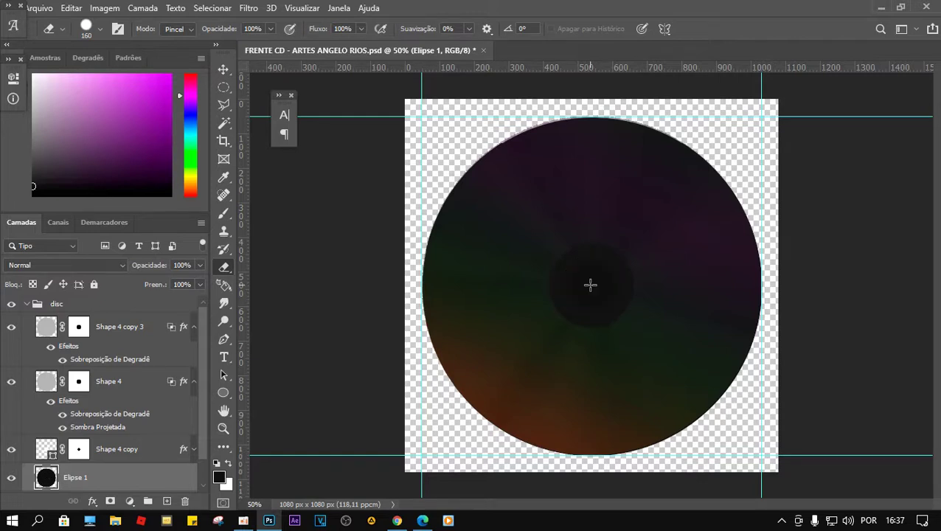
click(593, 284)
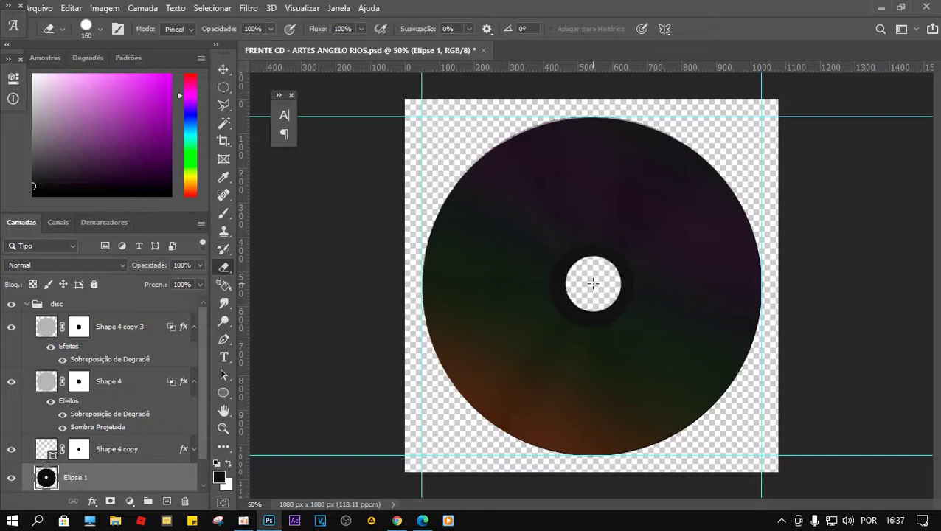
key(ctrl+z)
click(589, 284)
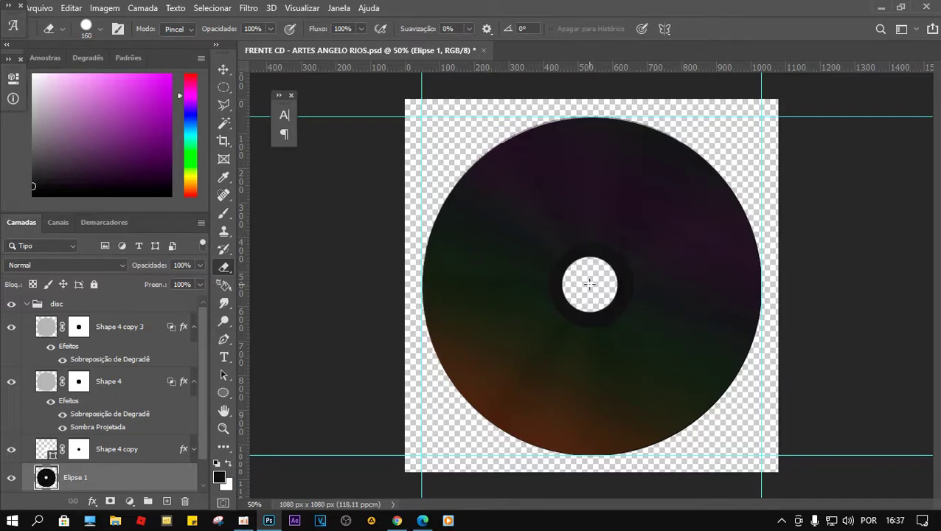
key(ctrl+z)
click(591, 284)
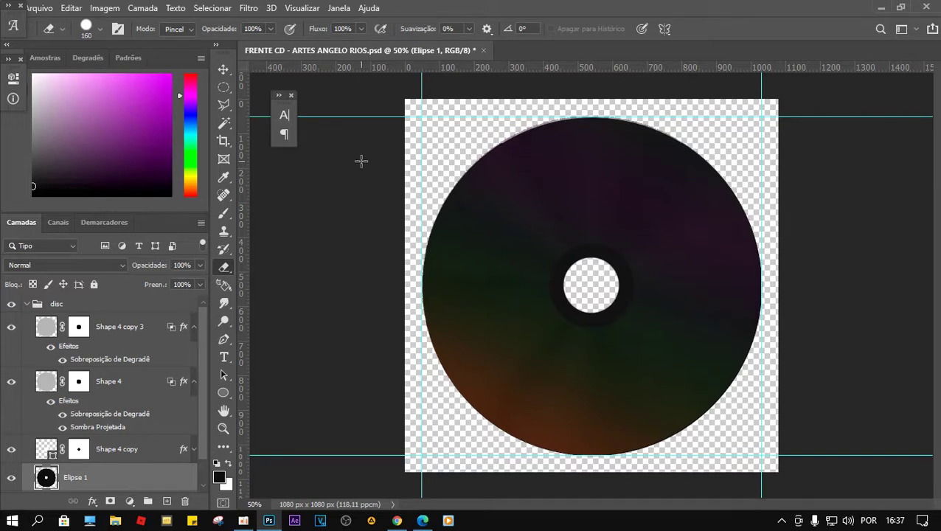
Move the black ellipse layer below the cover image layer in the disc group and select the cover layer.
click(226, 71)
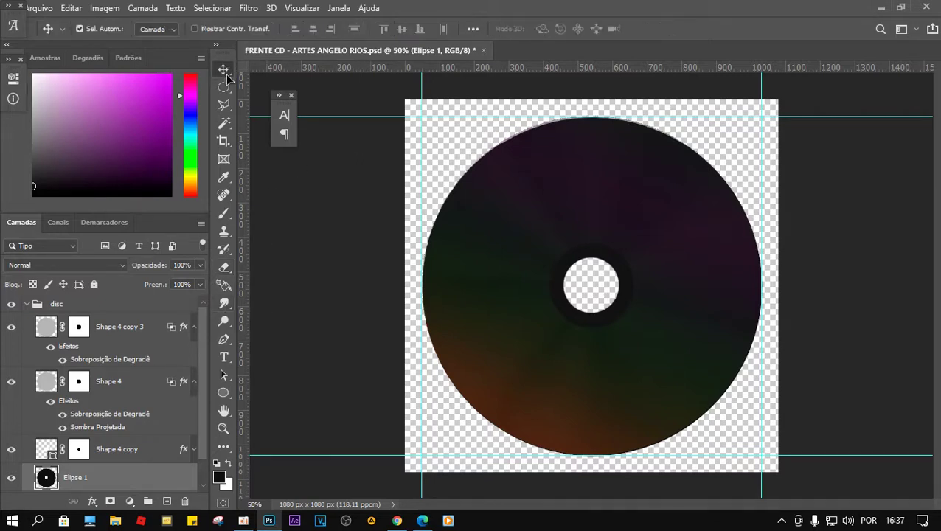
scroll(139, 406, down, 1)
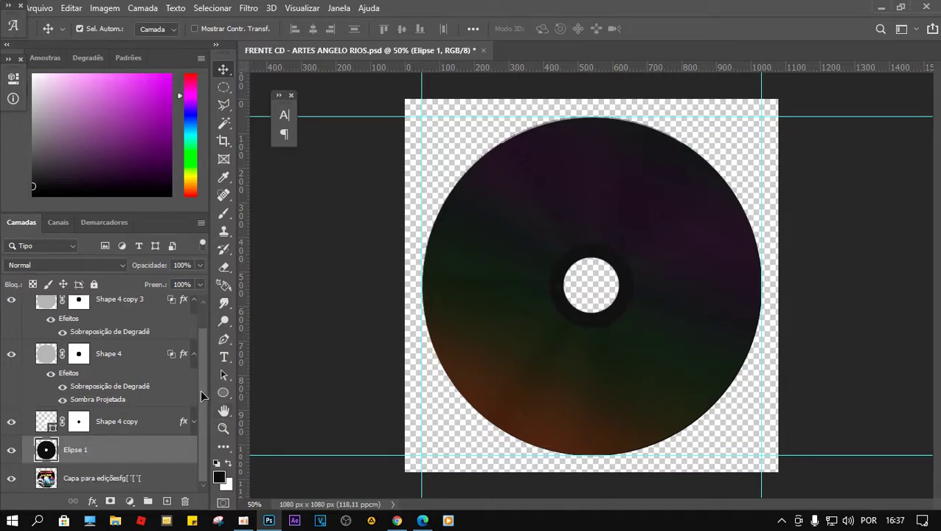
drag(159, 448, 142, 461)
click(131, 479)
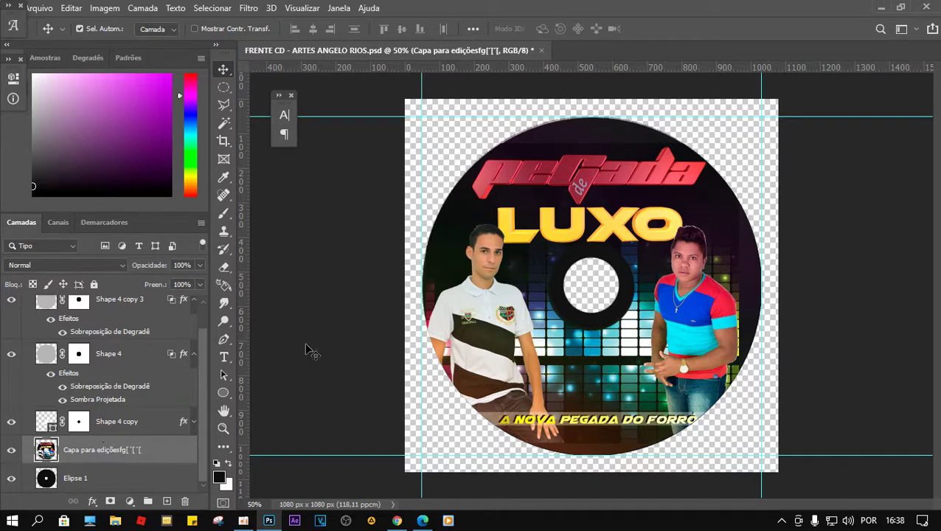
Try smudging the cover image's upper edge with a 91 px brush at 0% hardness.
click(224, 267)
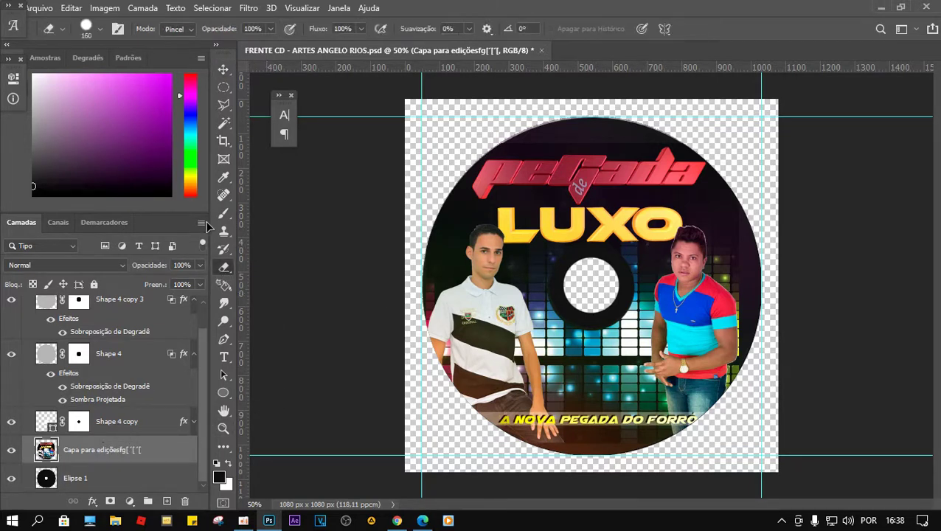
click(101, 30)
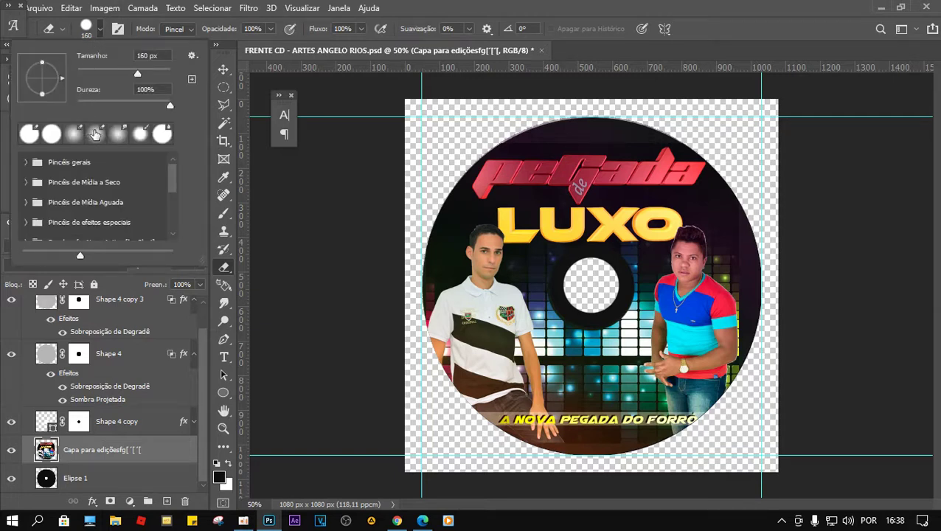
key(r)
click(79, 108)
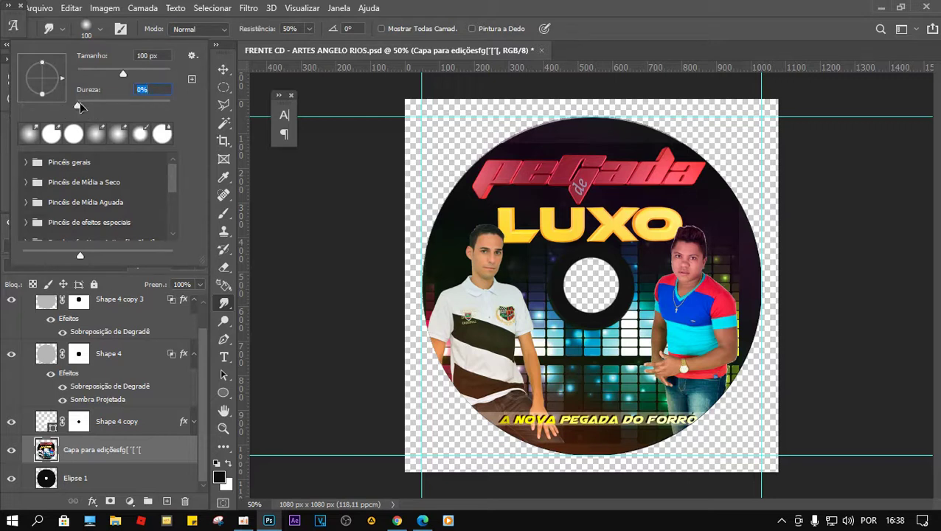
drag(123, 76, 121, 79)
click(494, 133)
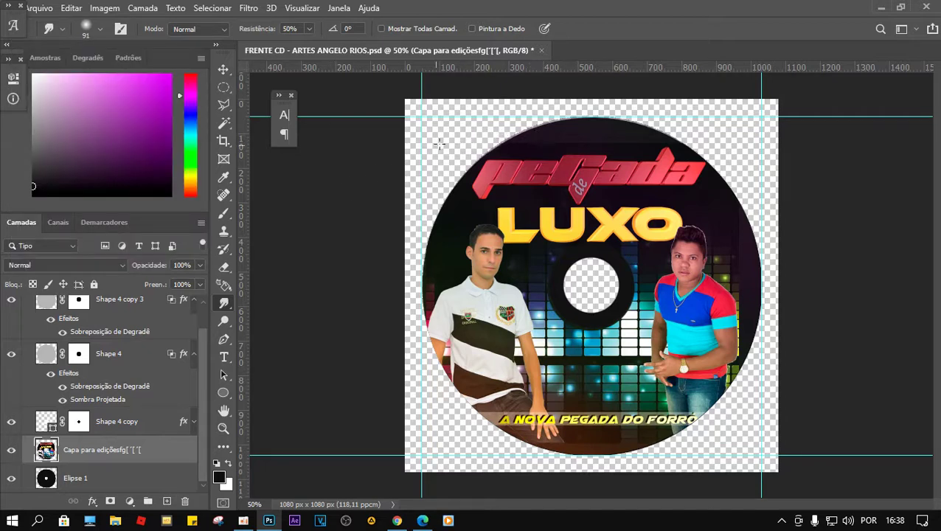
mouse_move(482, 140)
mouse_down()
mouse_move(723, 154)
mouse_move(723, 162)
mouse_move(579, 191)
mouse_up()
key(ctrl+z)
Set the eraser to 92 px with 0% hardness and fade the cover image's upper edge into the black ellipse.
click(227, 269)
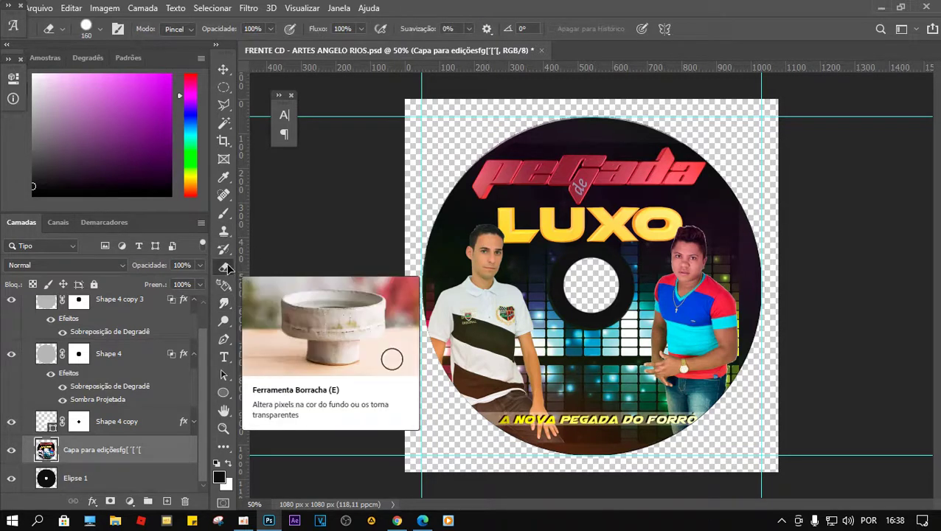
click(100, 30)
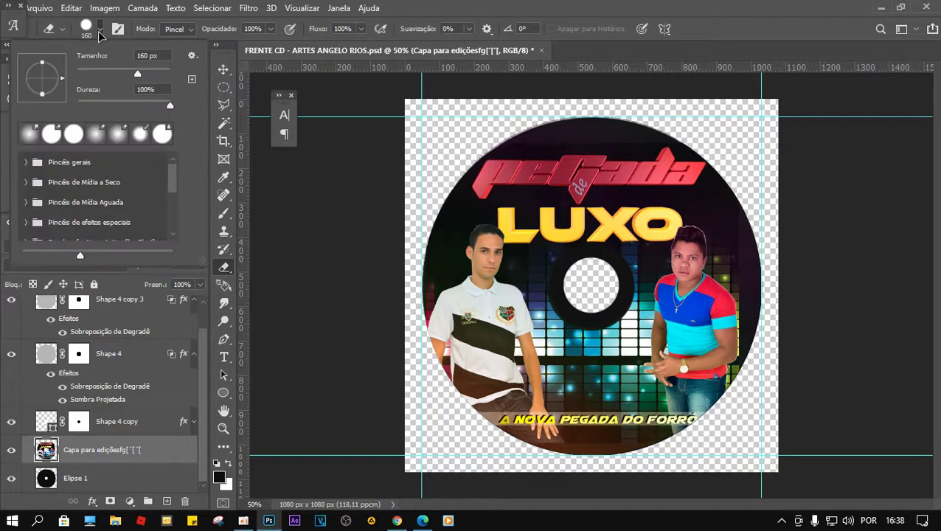
drag(120, 108, 78, 105)
drag(137, 73, 119, 75)
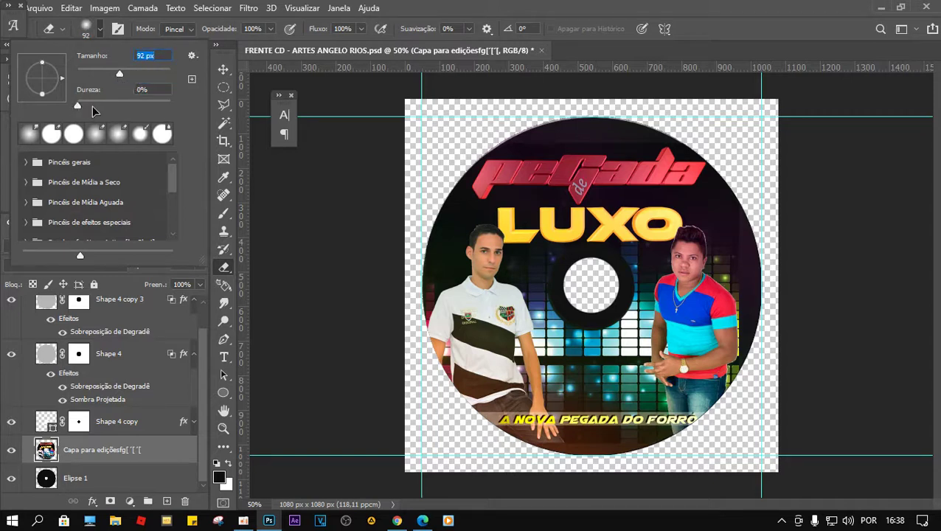
click(487, 135)
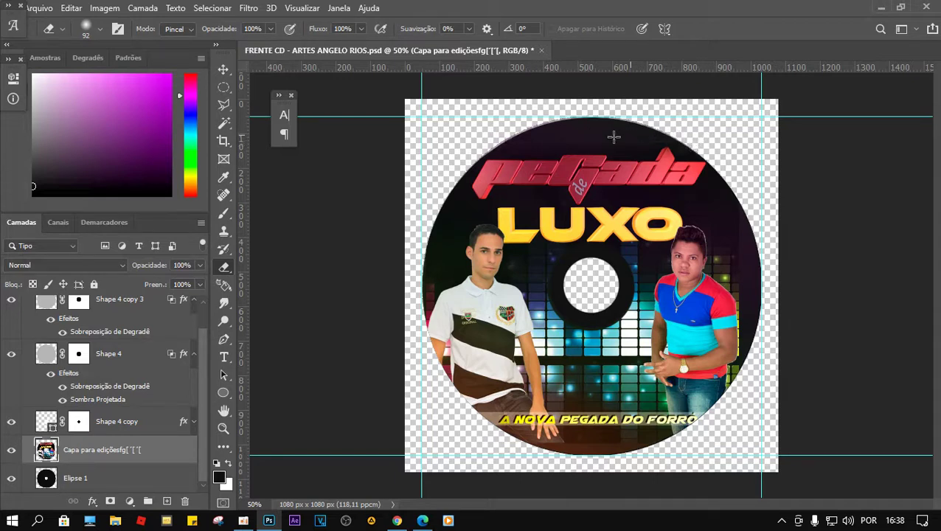
Fade the cover image's right edge, enlarging the eraser to 125 px, and select the Elipse 1 layer.
mouse_move(735, 185)
mouse_down()
mouse_move(750, 329)
mouse_move(736, 394)
mouse_up()
key(bracketright)
mouse_move(740, 283)
mouse_down()
mouse_move(730, 365)
mouse_move(742, 381)
mouse_up()
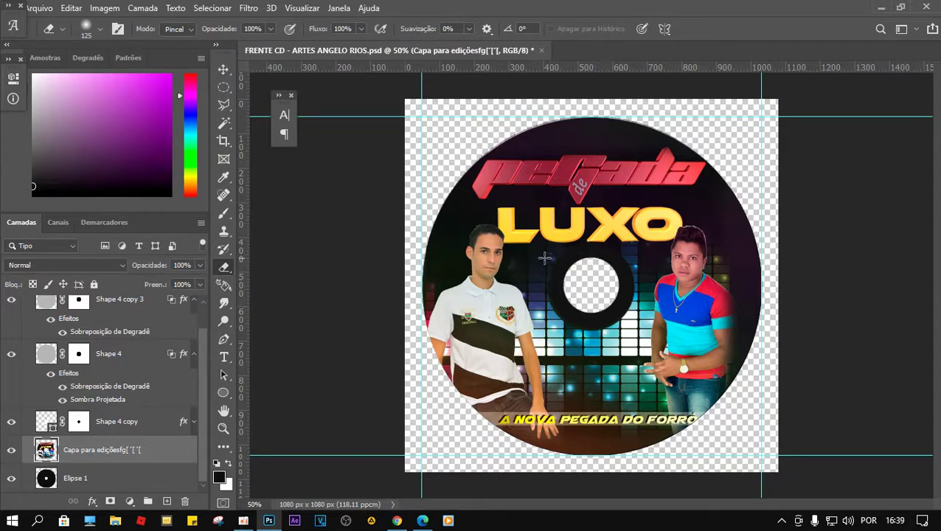
click(146, 479)
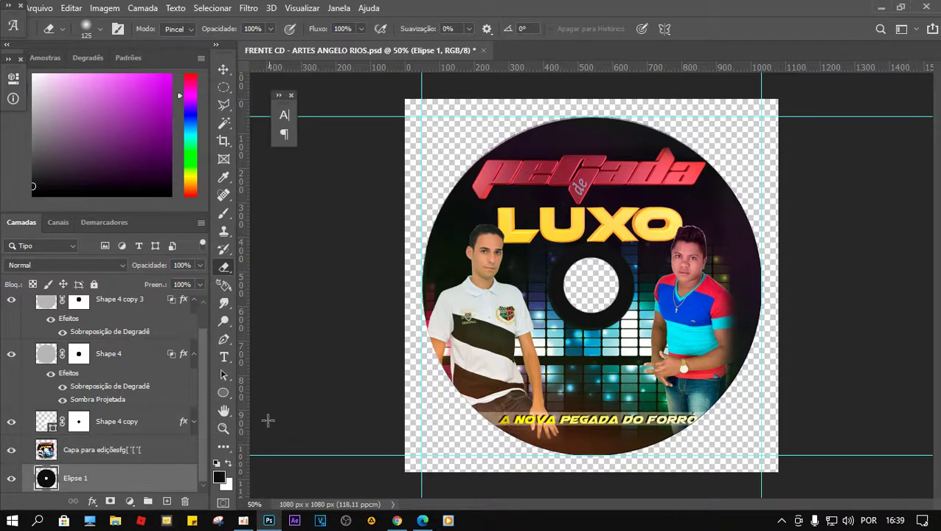
Cut a circular hole around the disc centre out of the Elipse 1 layer with an elliptical selection, and deselect.
click(225, 88)
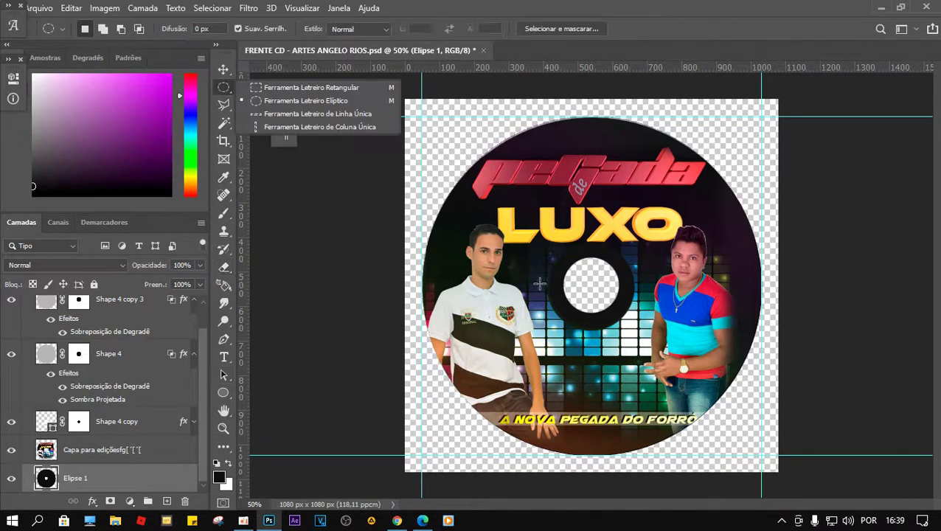
drag(550, 249, 615, 308)
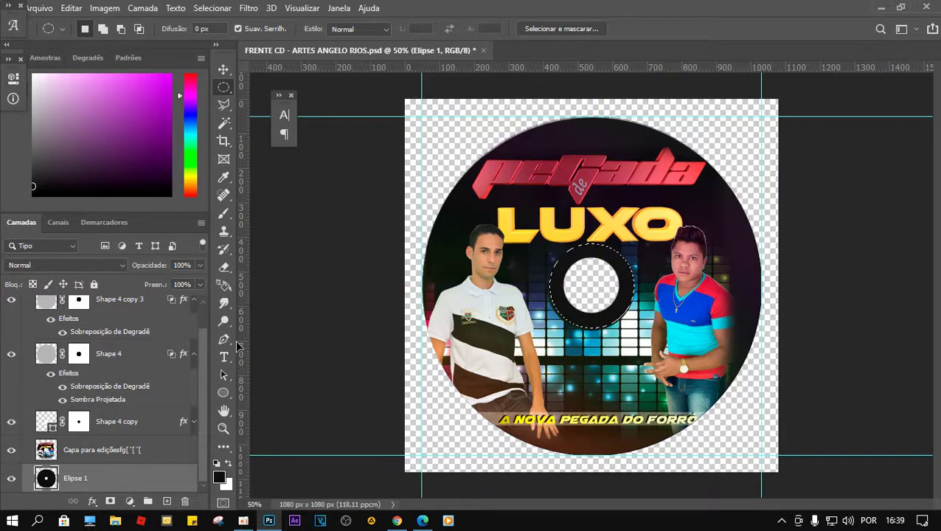
key(Delete)
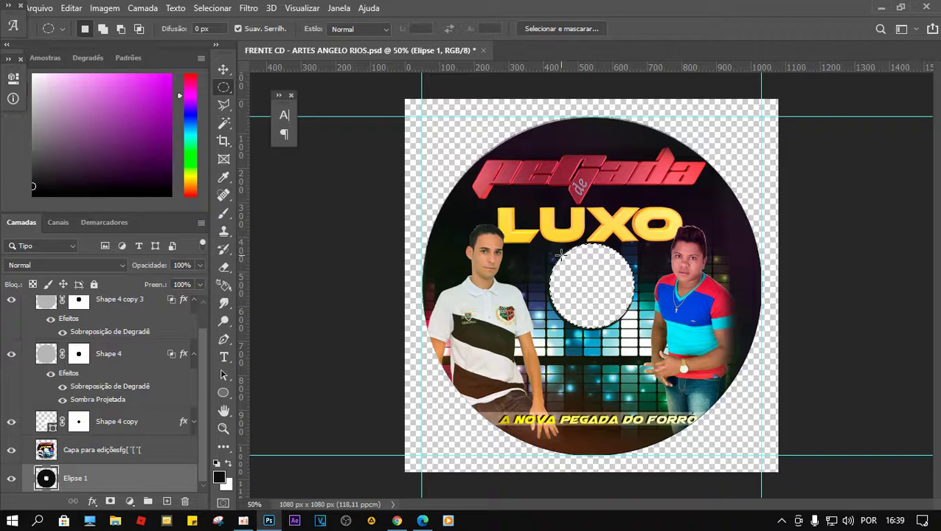
drag(591, 296, 583, 295)
key(ctrl+d)
click(222, 69)
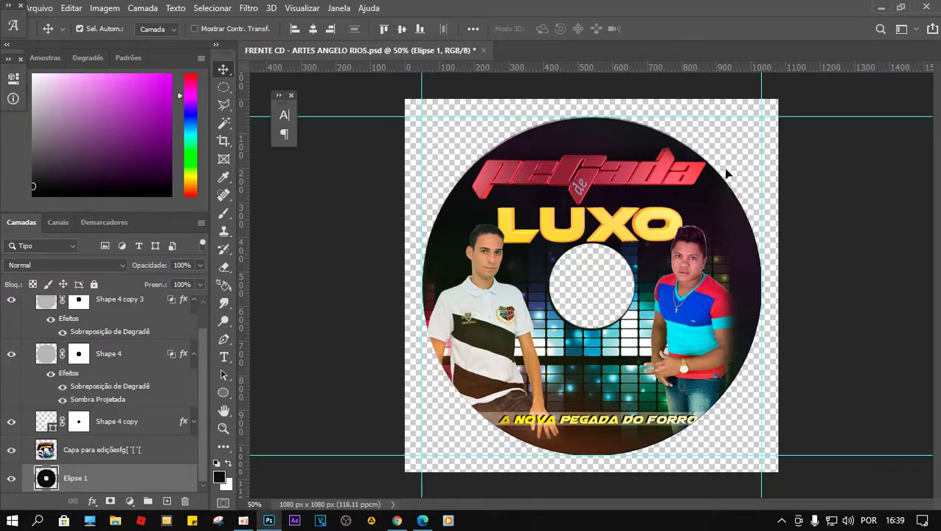
Start saving a copy of the disc artwork on the computer in PNG format.
click(39, 8)
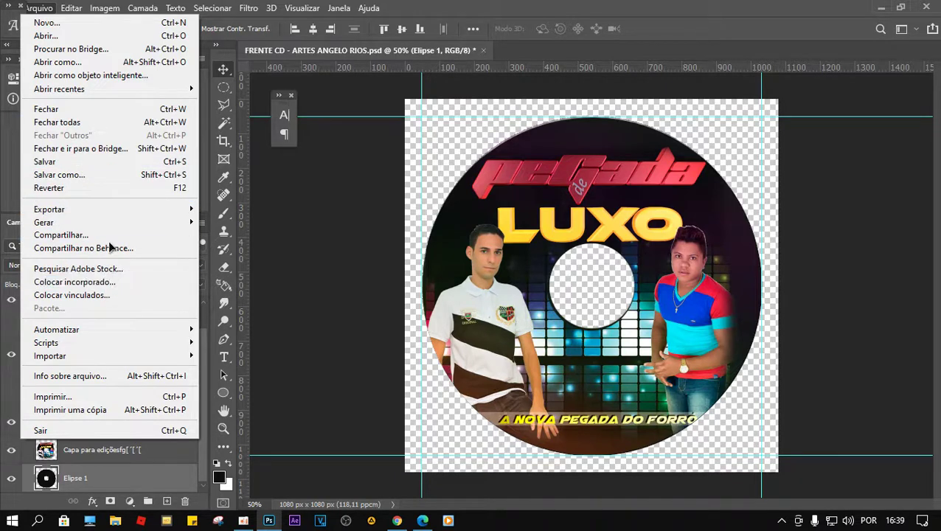
click(124, 174)
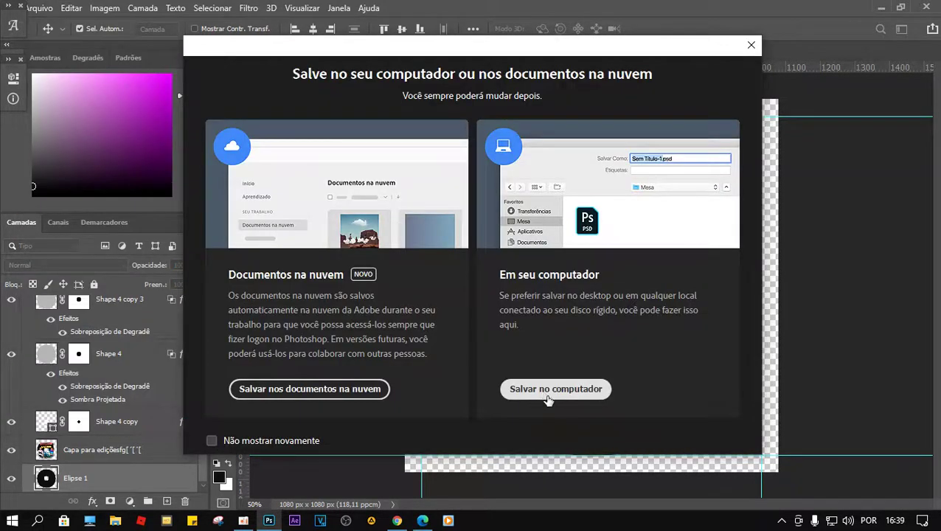
click(548, 391)
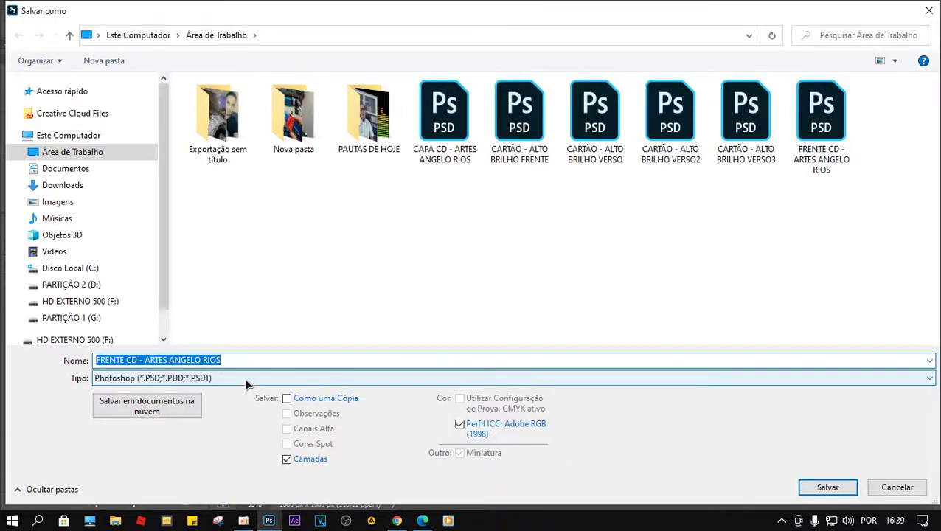
click(218, 377)
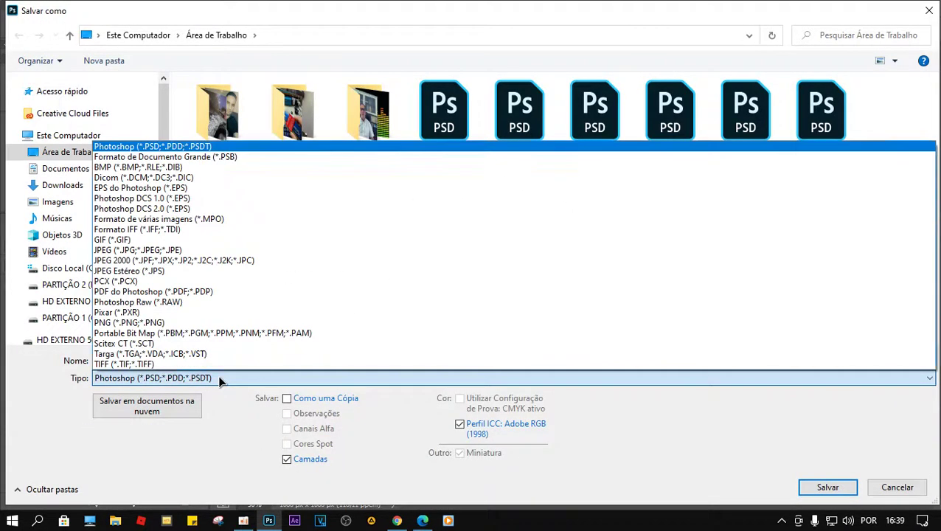
click(207, 323)
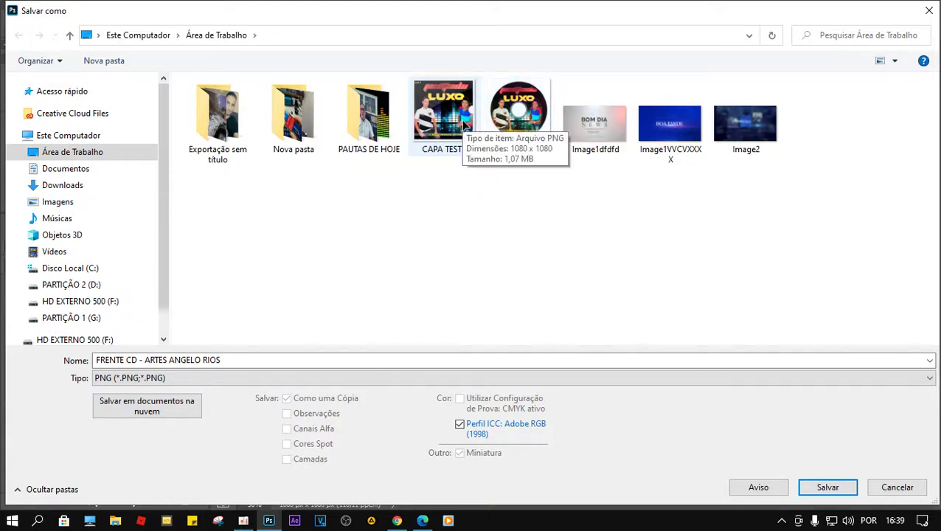
Insert "2" after "FRENTE CD" in the file name and save the PNG with the Grande file size option.
click(132, 362)
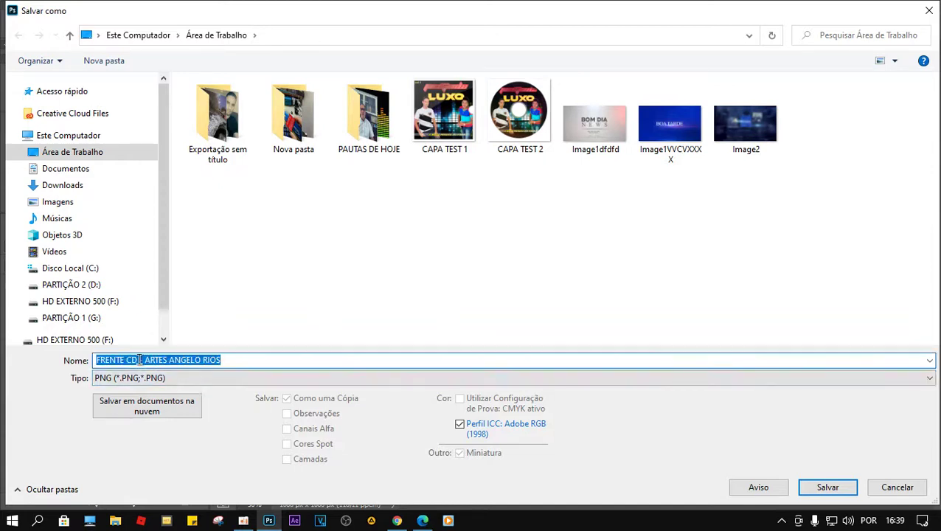
click(139, 360)
text(2)
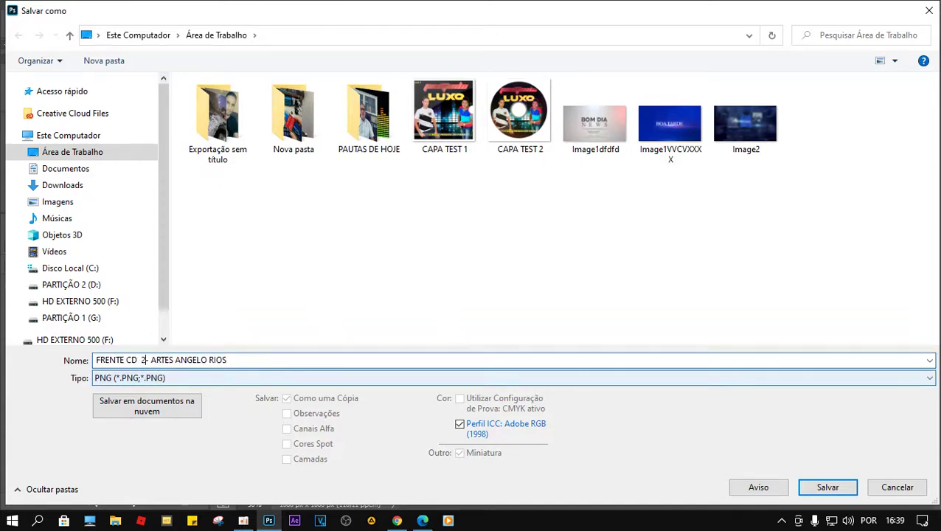
key(Left)
key(Left)
key(BackSpace)
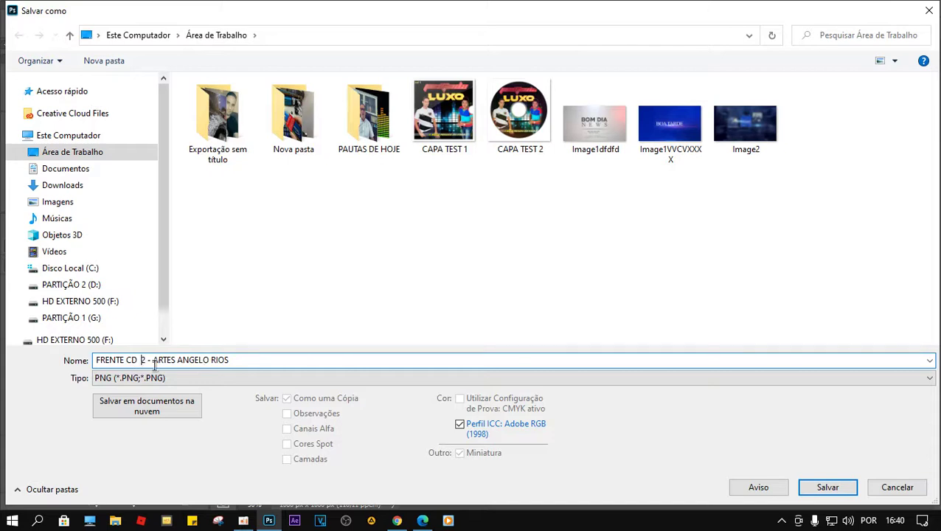
click(827, 488)
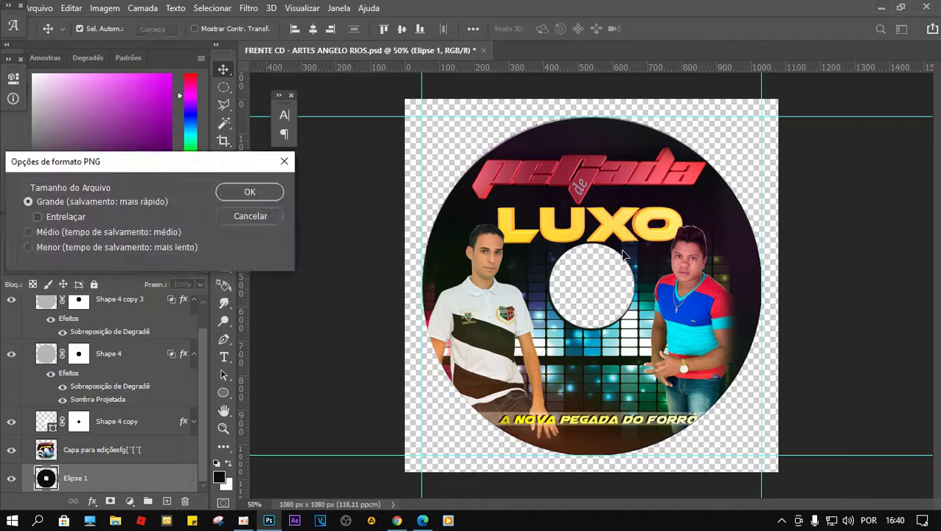
click(269, 192)
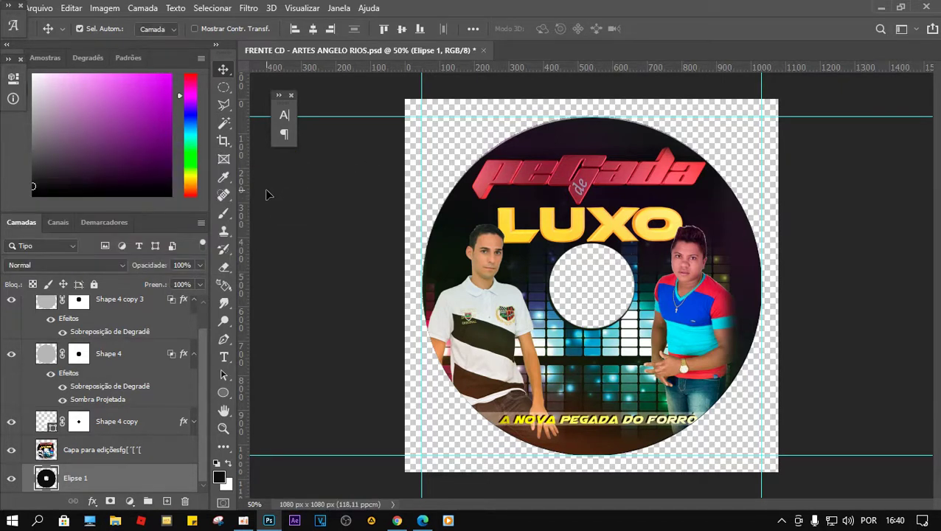
Close the disc document without saving its changes and open the CAPA CD sleeve template PSD from the desktop.
click(484, 50)
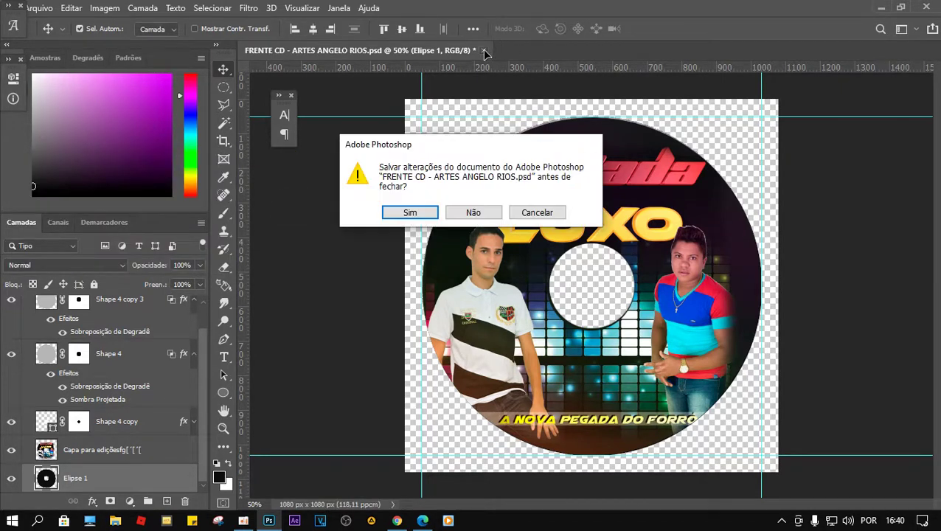
click(475, 212)
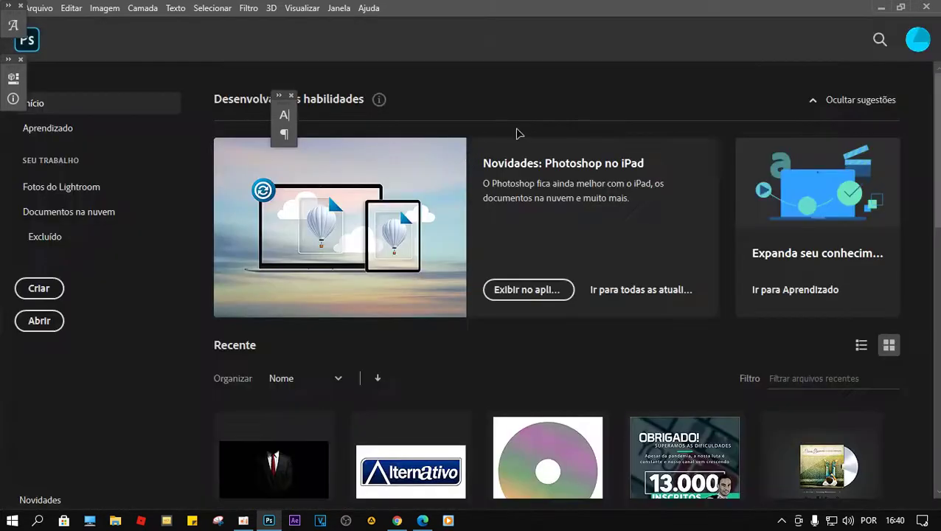
click(881, 7)
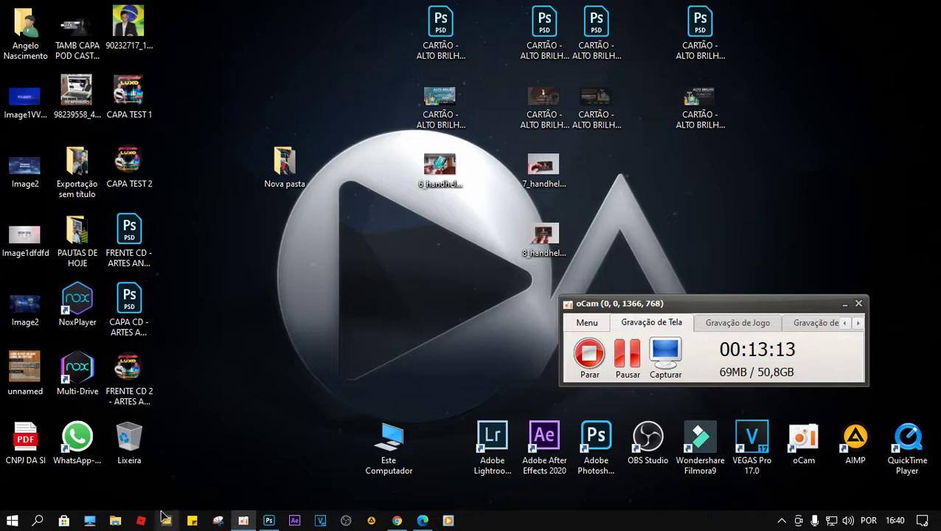
click(132, 302)
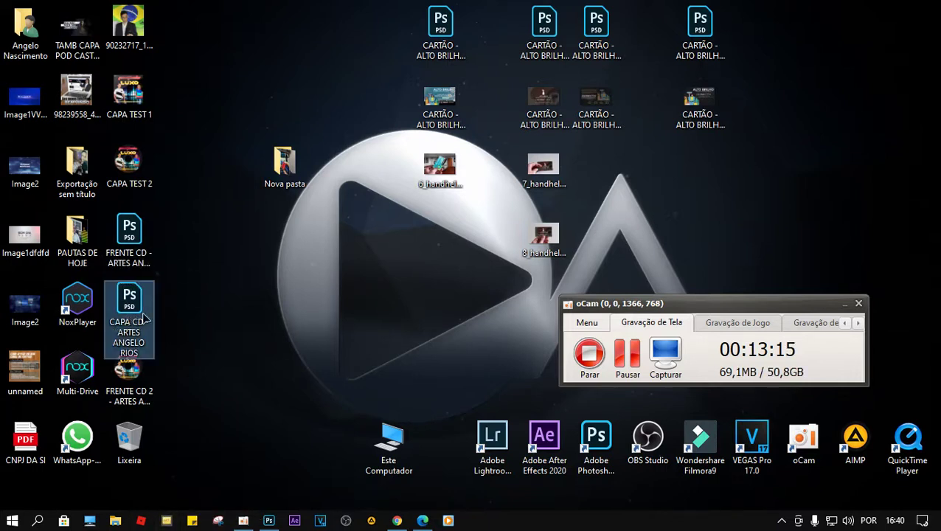
double_click(131, 310)
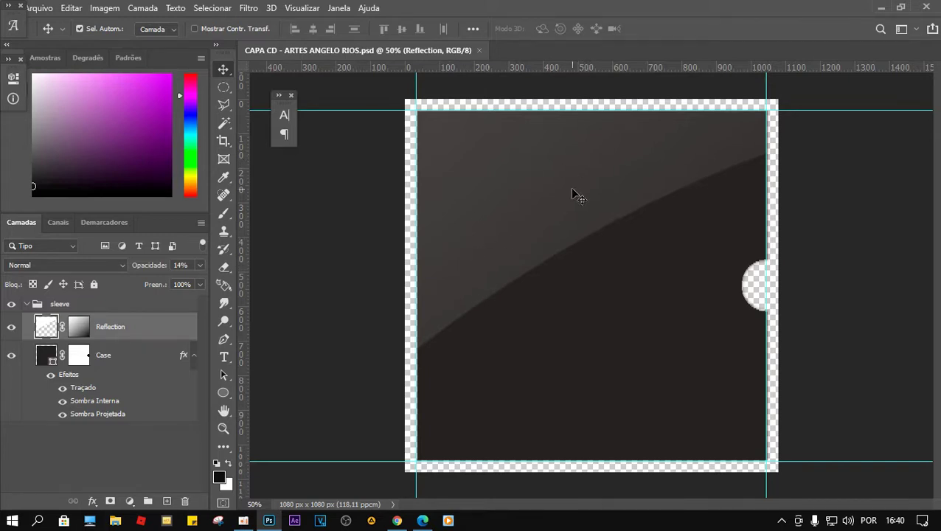
Place the cover image "Capa para ediçõesfg['['[" from the CAPA CD VOL 1 folder as an embedded object in the sleeve template.
click(38, 7)
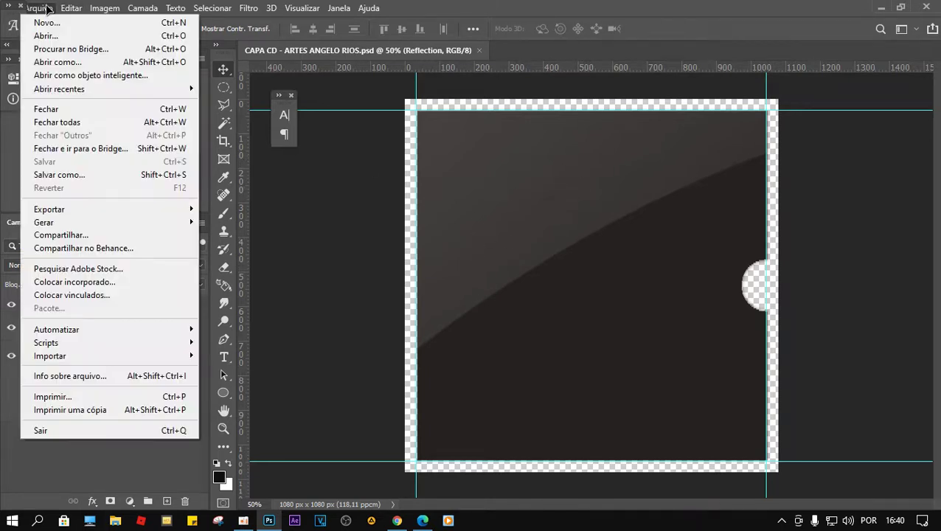
click(101, 284)
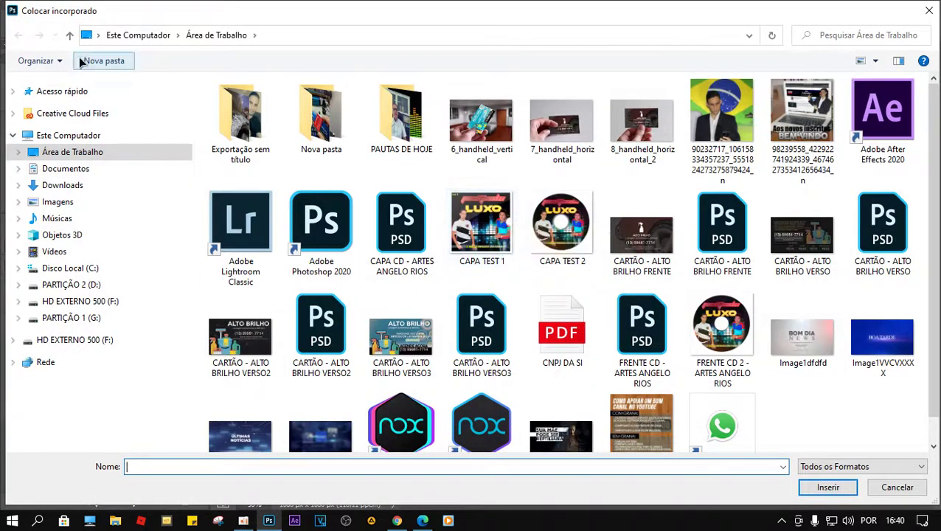
click(55, 34)
click(111, 112)
click(325, 112)
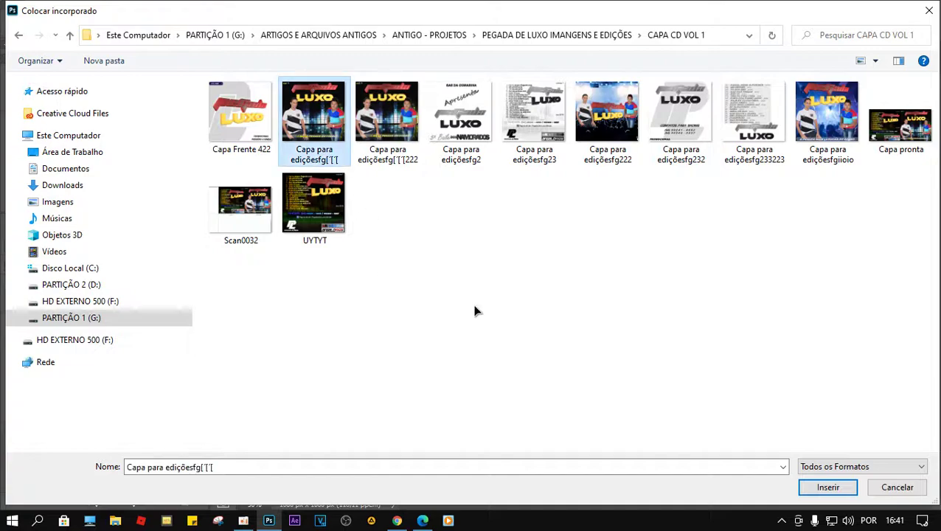
click(829, 488)
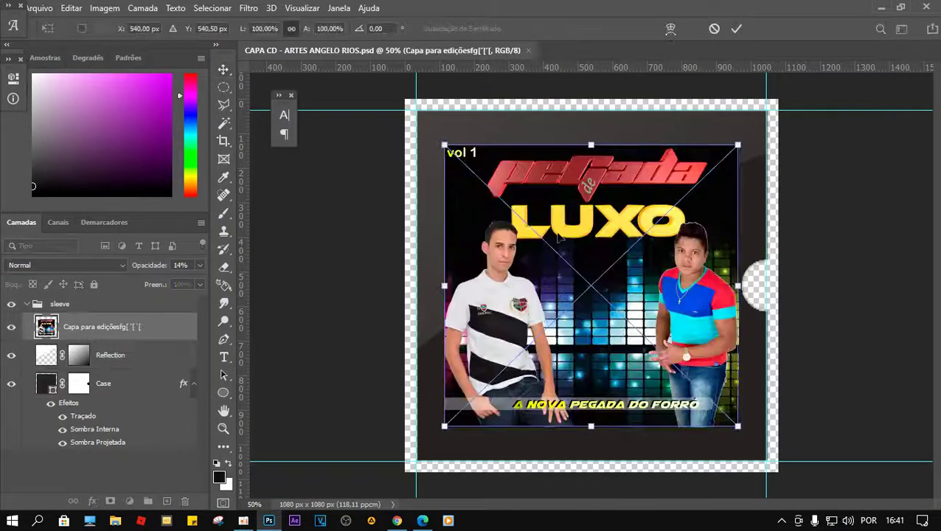
Scale the placed cover image to about 123.43% so it covers the sleeve.
drag(443, 144, 411, 111)
drag(738, 426, 773, 458)
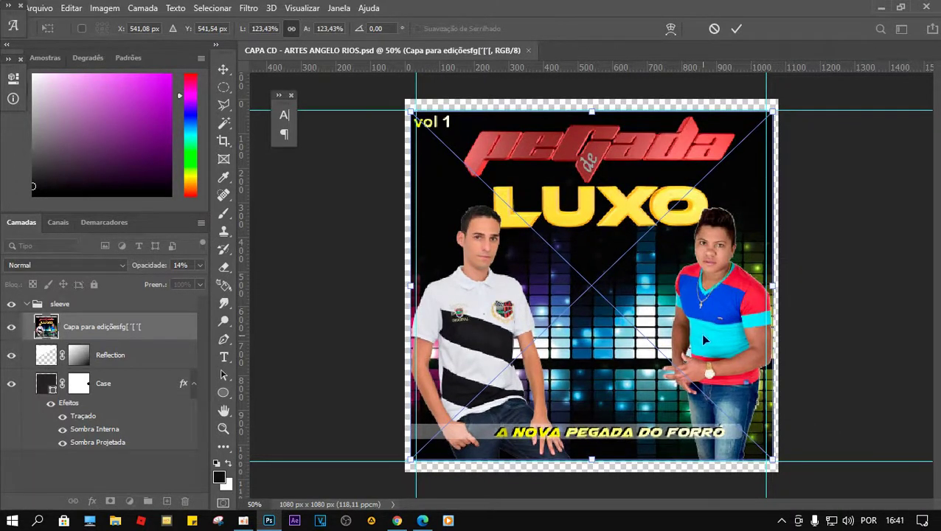
drag(700, 315, 731, 295)
key(Return)
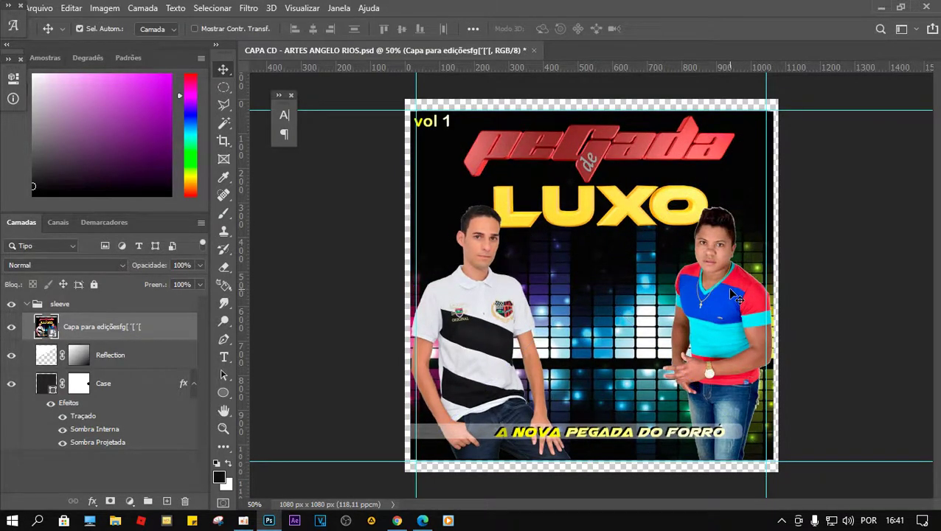
Lower the cover image layer's opacity to 50% to see the sleeve's notch through it.
click(199, 265)
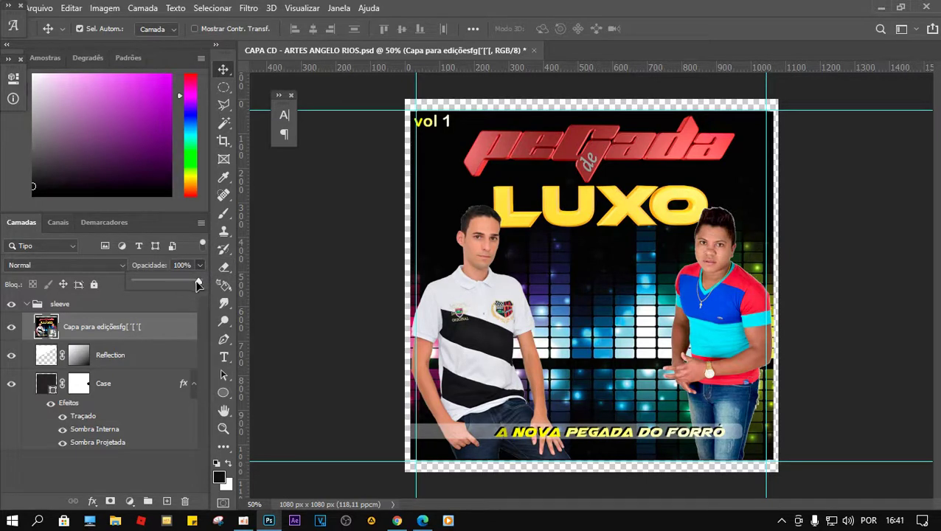
drag(199, 284, 167, 284)
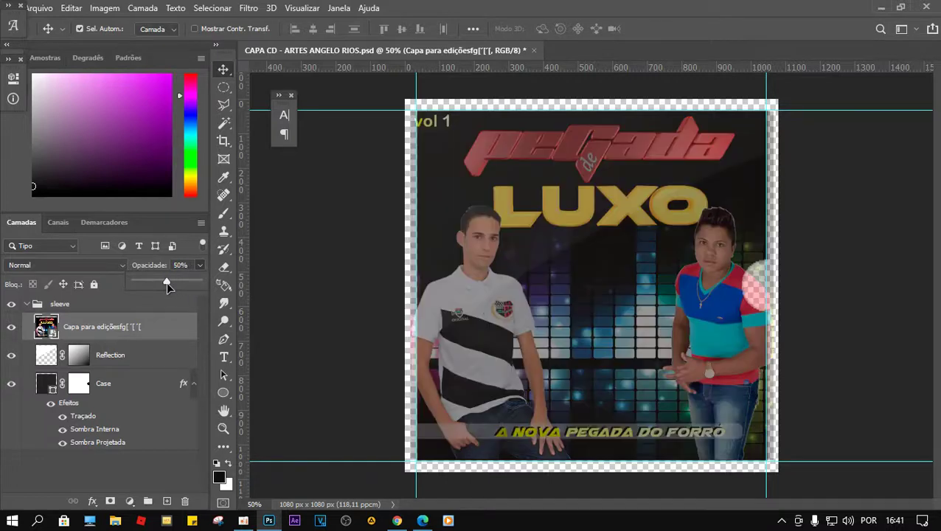
click(763, 290)
Set the eraser to a hard round 109 px brush at 100% hardness and try erasing the cover over the notch.
click(224, 267)
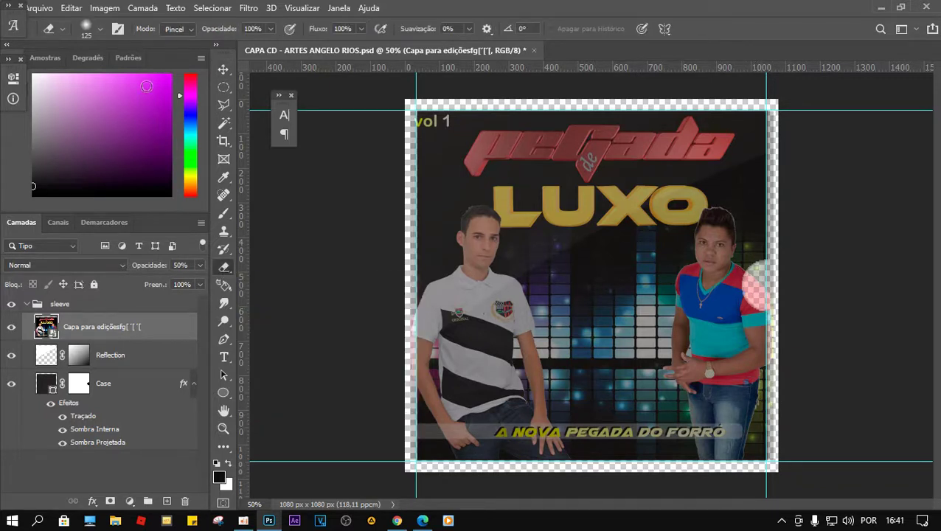
click(101, 29)
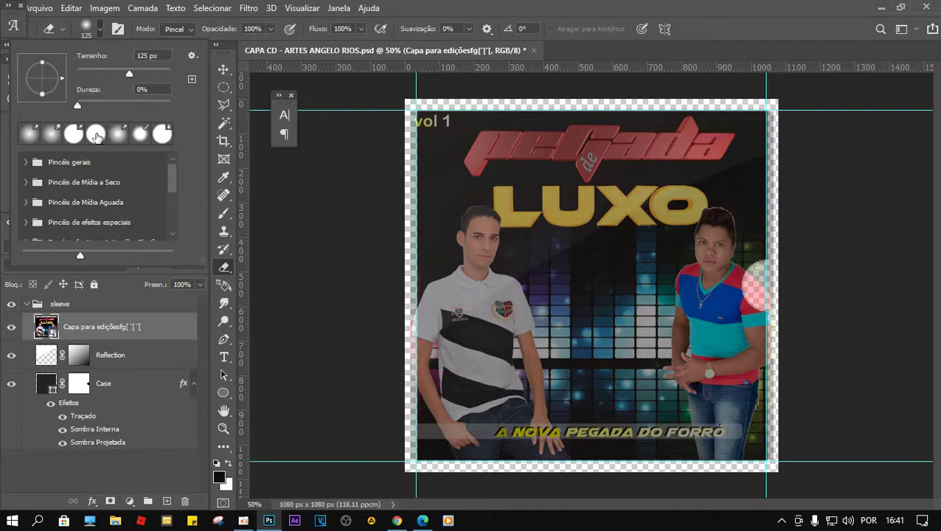
click(96, 136)
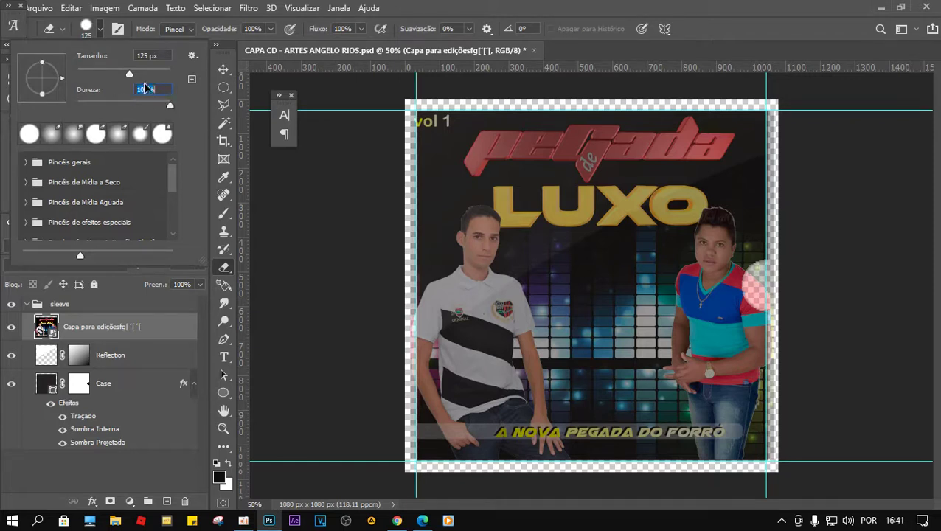
drag(129, 74, 127, 79)
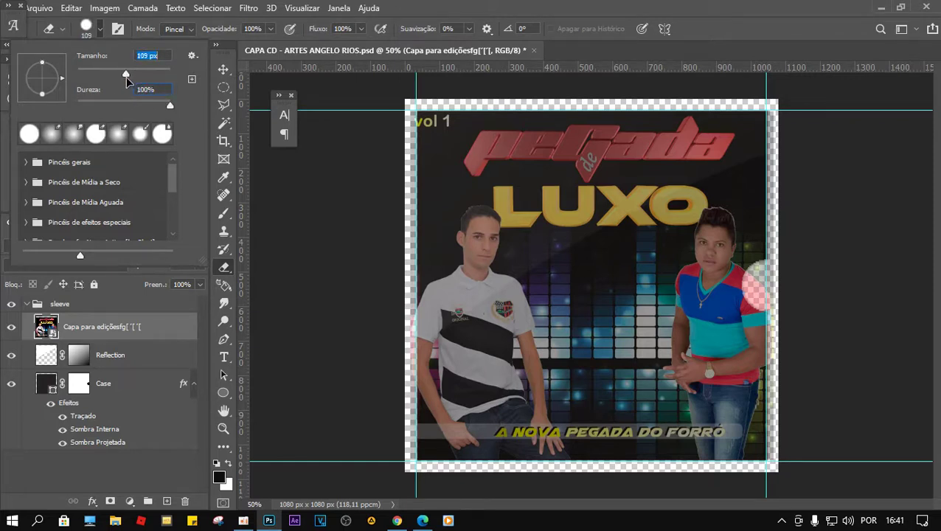
click(753, 290)
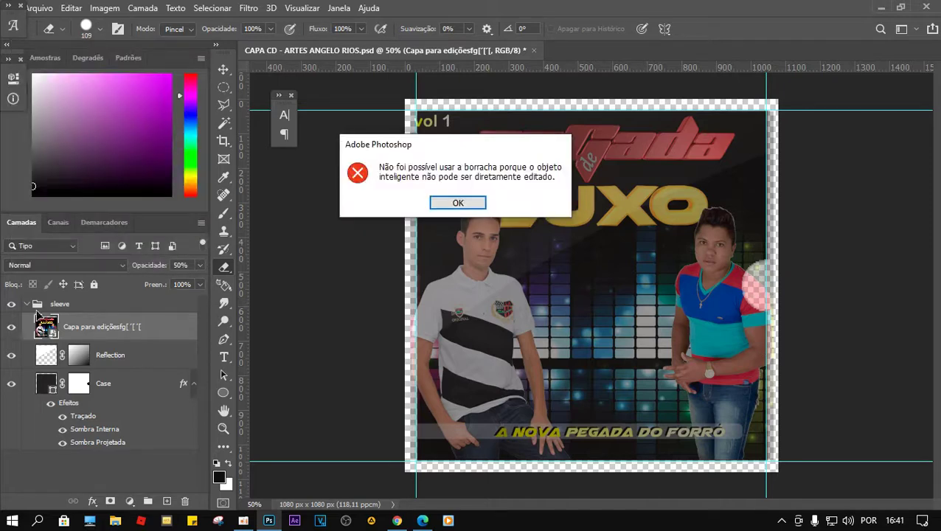
click(445, 204)
Rasterize the cover image layer and erase the part covering the sleeve's round notch.
right_click(150, 328)
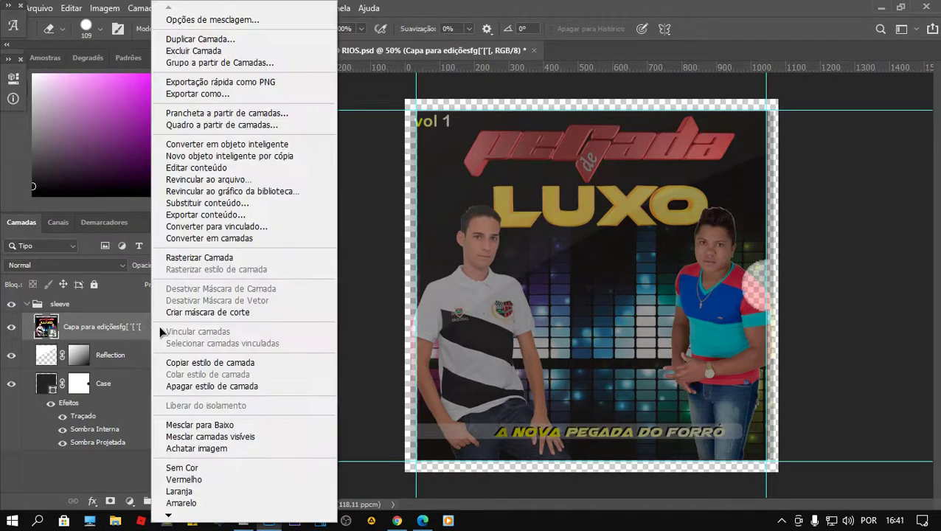
click(221, 255)
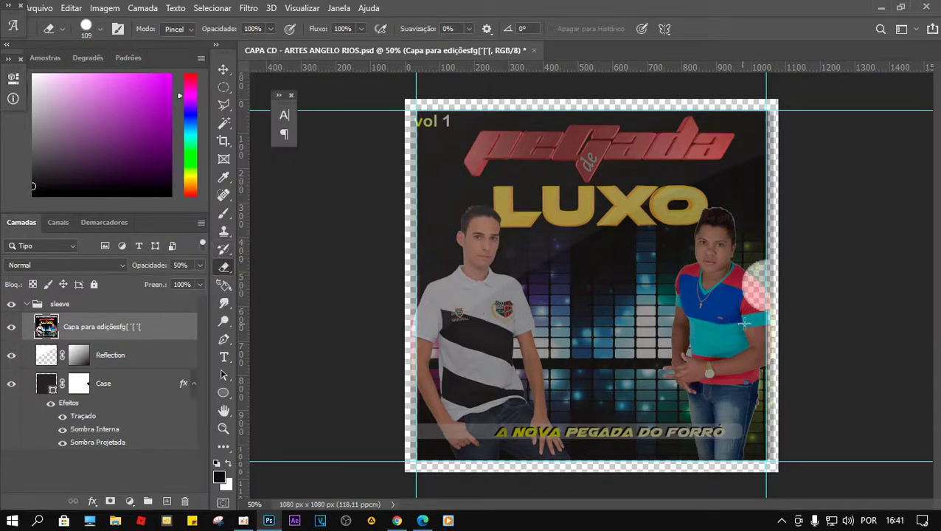
drag(749, 281, 762, 284)
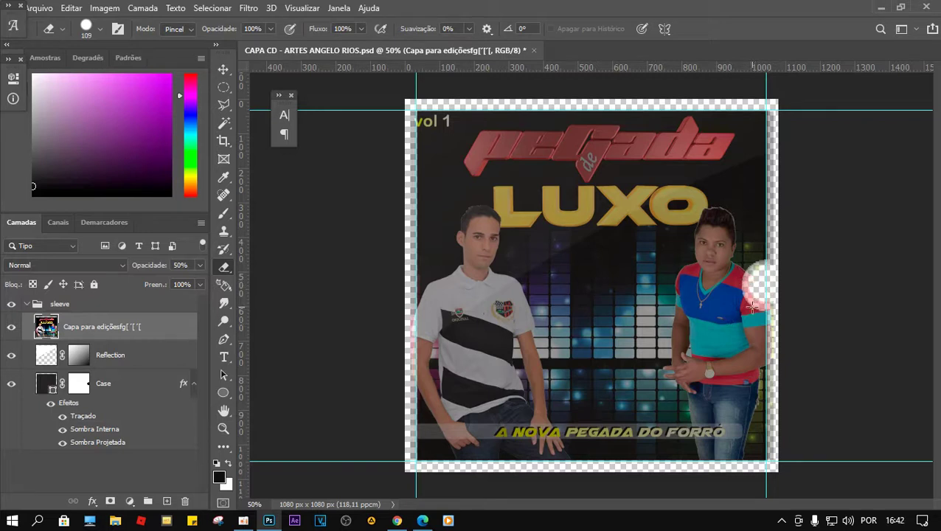
Try erasing the cover image over the sleeve's round notch with the eraser enlarged to 142 px.
click(100, 29)
drag(129, 72, 132, 72)
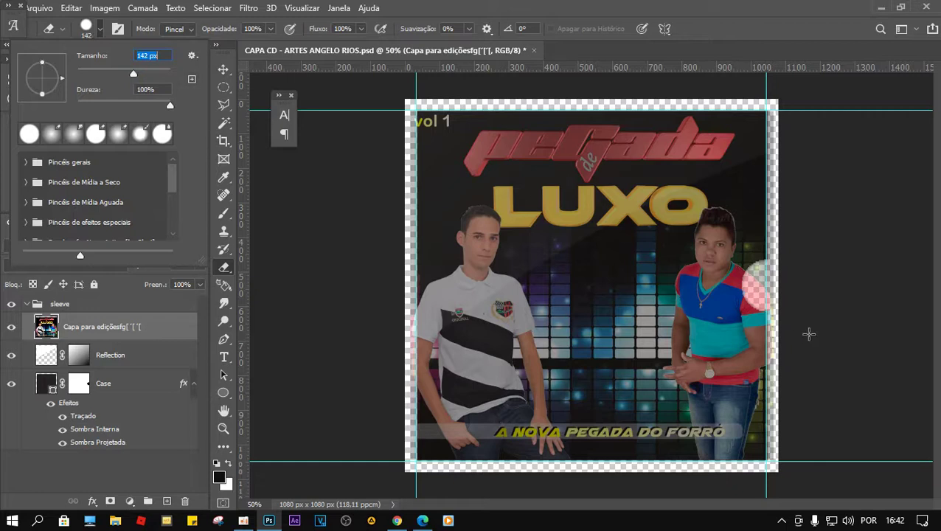
click(756, 288)
drag(761, 288, 770, 276)
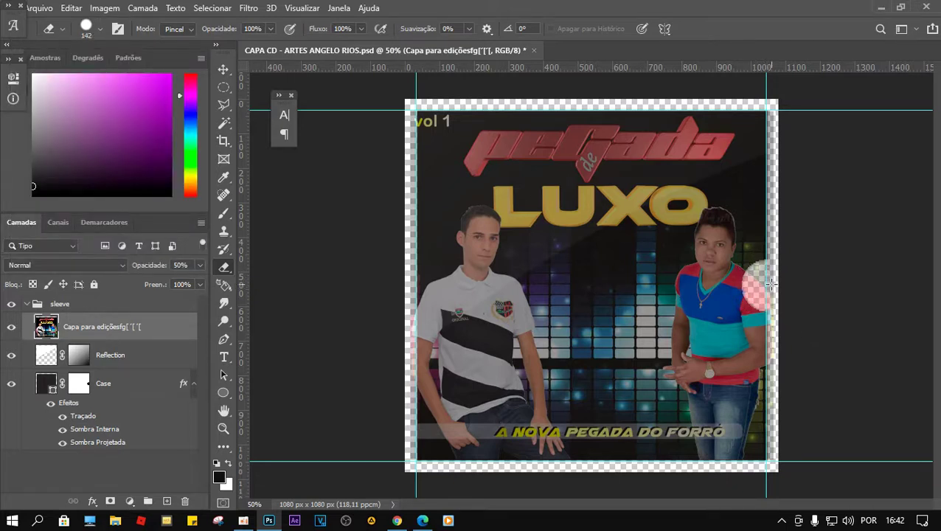
click(772, 284)
key(ctrl+z)
click(768, 288)
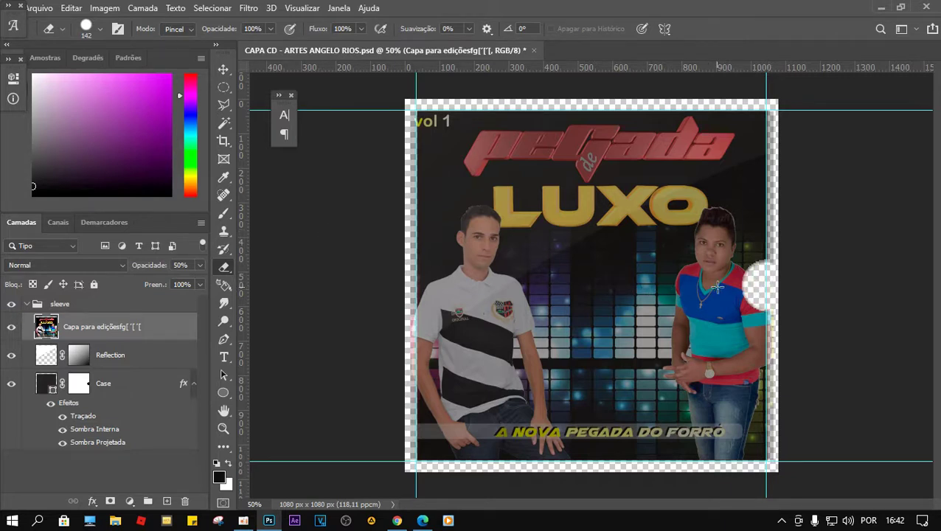
Set the eraser size to 150 px and erase the cover image over the sleeve's round notch.
click(102, 31)
click(144, 56)
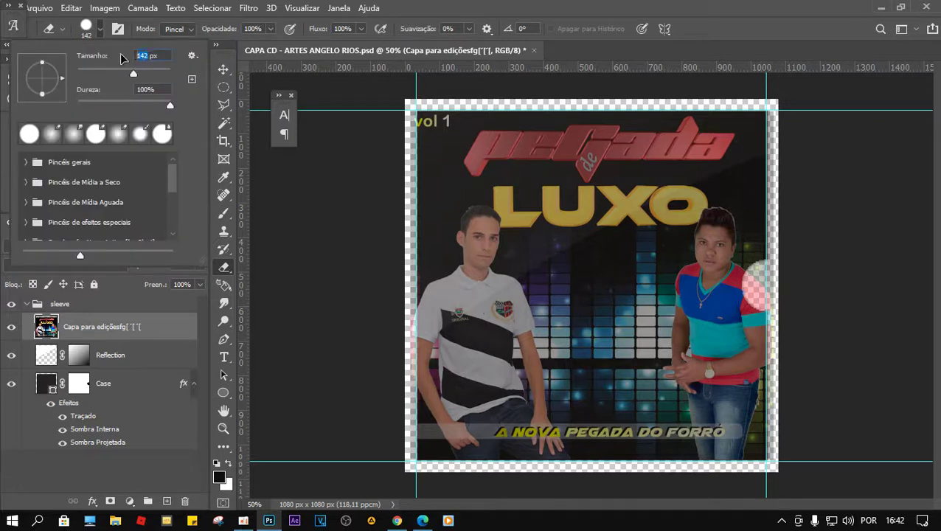
text(150)
click(768, 284)
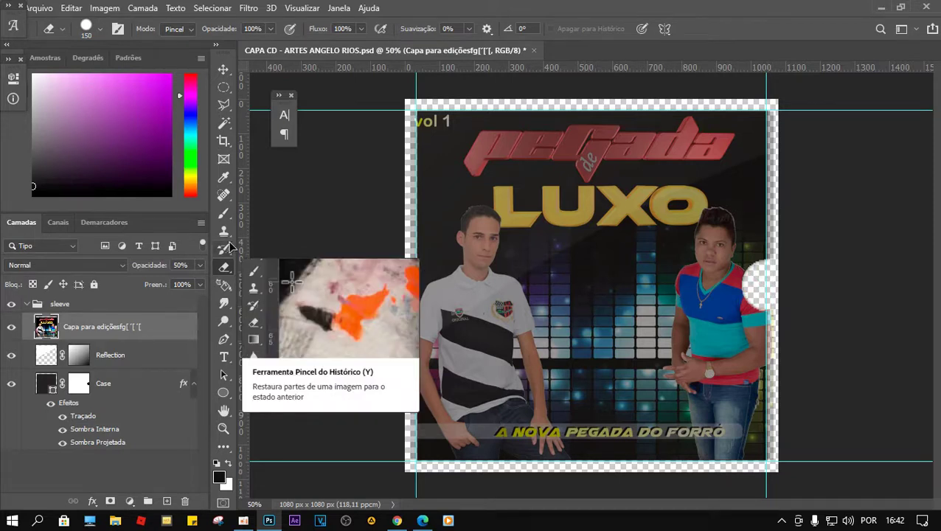
Restore the cover image layer's opacity to 100%.
click(223, 70)
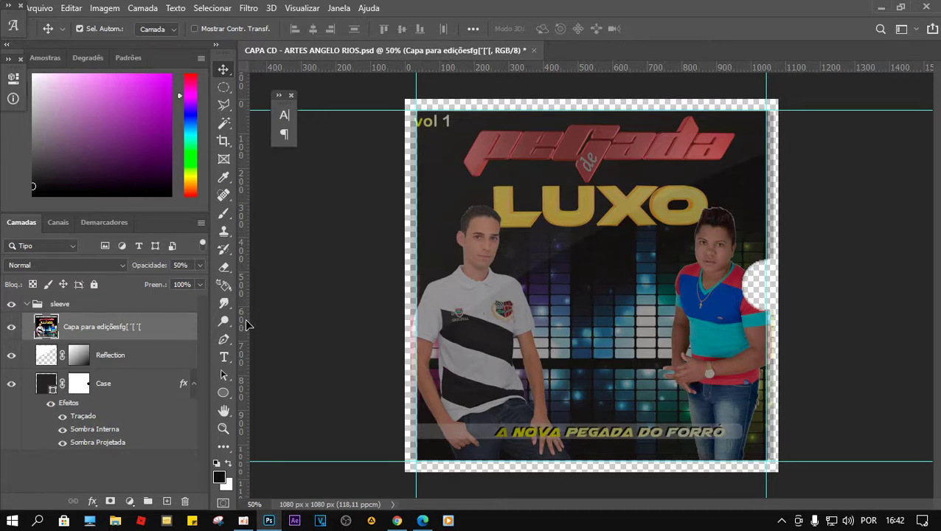
click(199, 267)
click(198, 282)
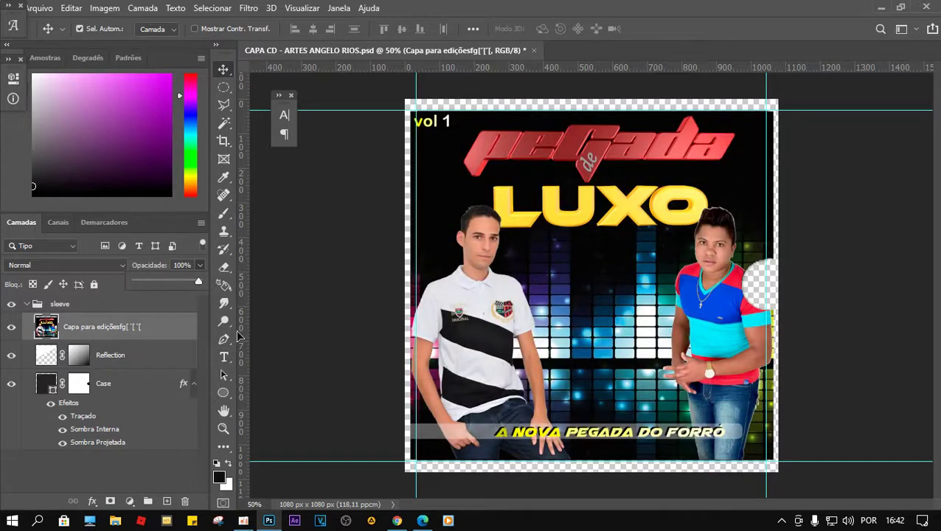
Delete the strips of the cover image beyond the two vertical guides using rectangular marquee selections, and clear the selection.
click(225, 88)
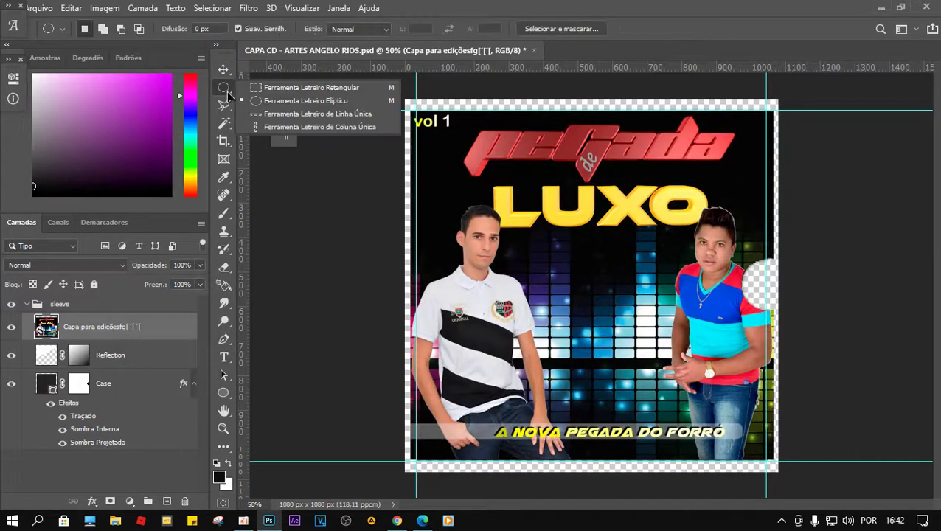
click(337, 89)
drag(406, 104, 418, 471)
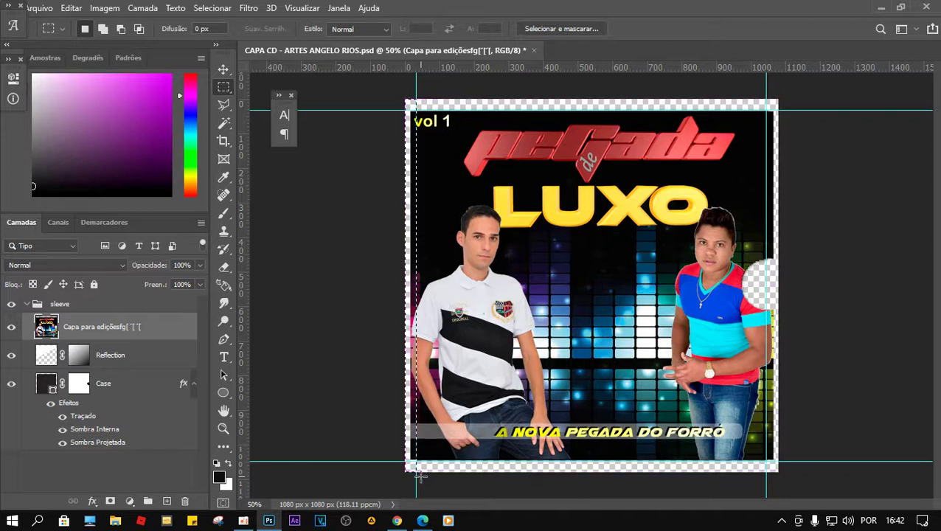
key(Delete)
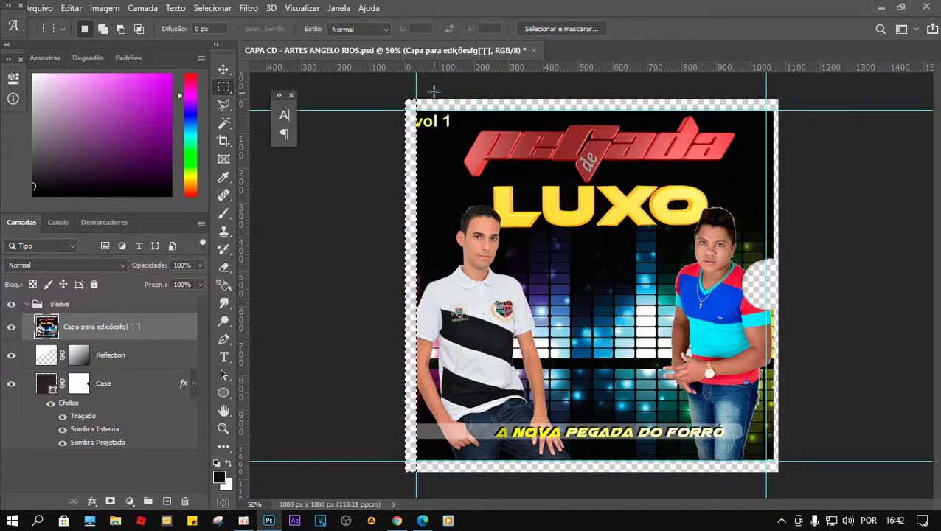
drag(780, 403, 765, 79)
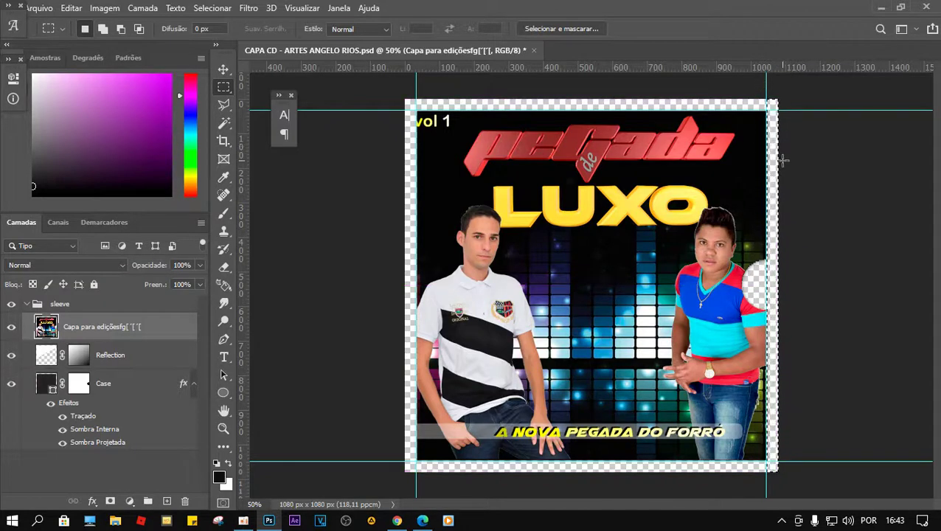
click(361, 169)
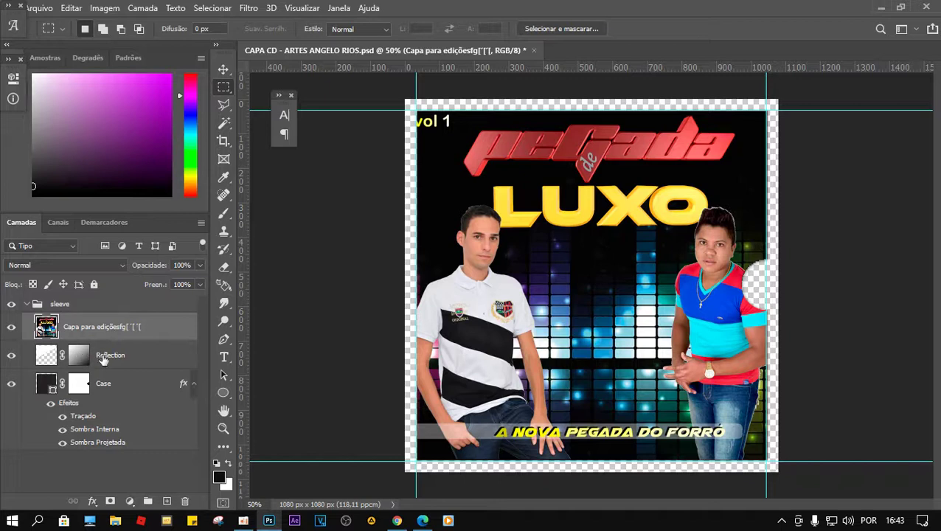
Place the cover image layer between the Reflection and Case layers, and toggle Reflection off and on to compare.
drag(118, 329, 114, 440)
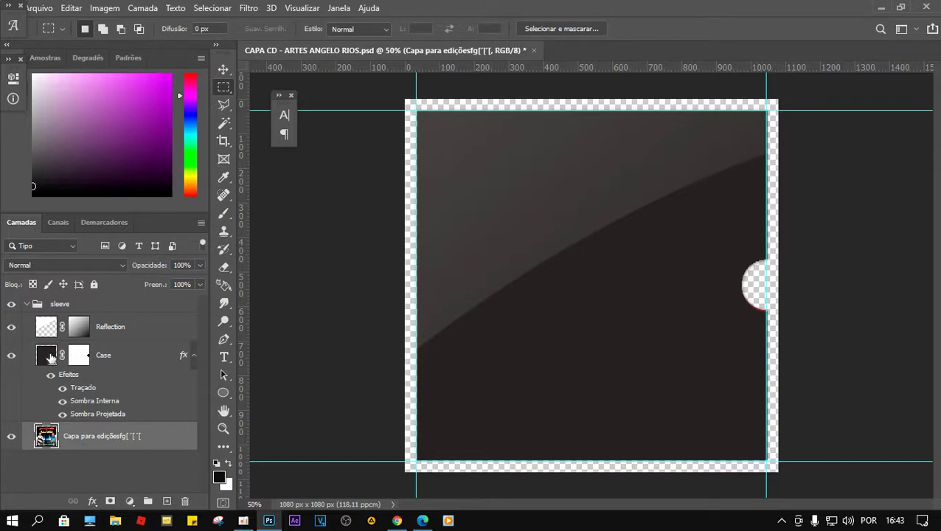
drag(100, 436, 106, 355)
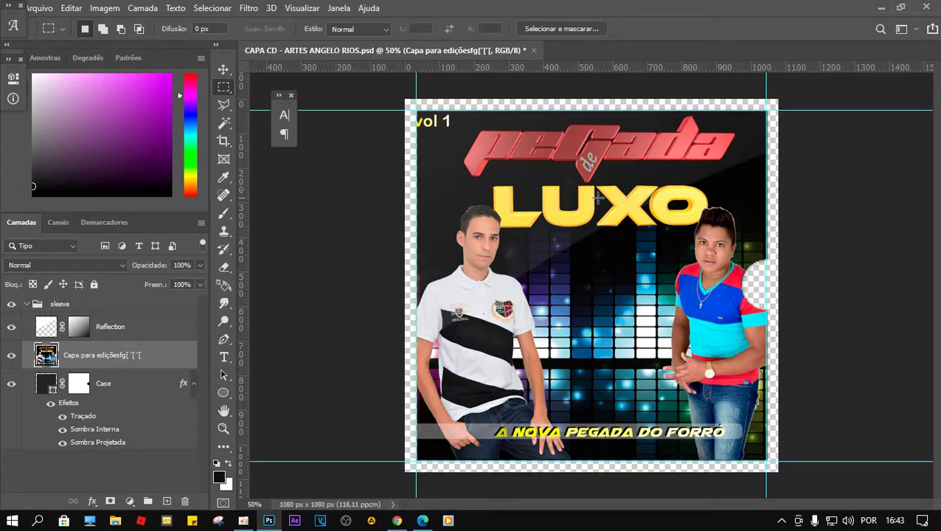
click(11, 327)
click(11, 326)
Start saving a copy of the sleeve design on the computer's desktop in PNG format.
click(38, 8)
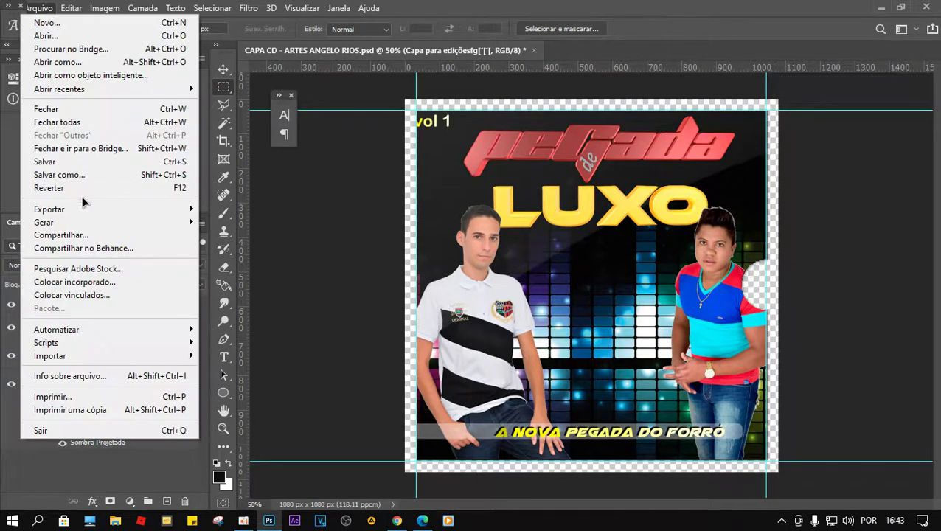
click(108, 180)
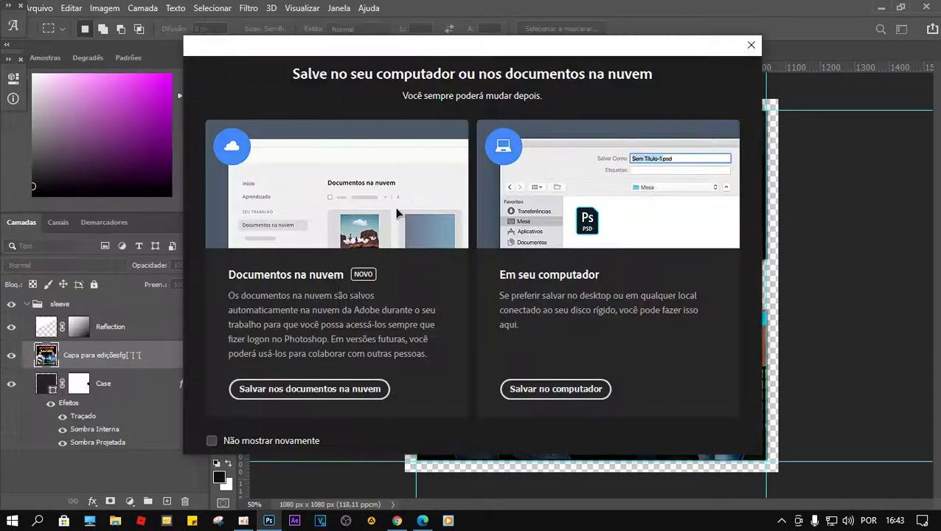
click(553, 389)
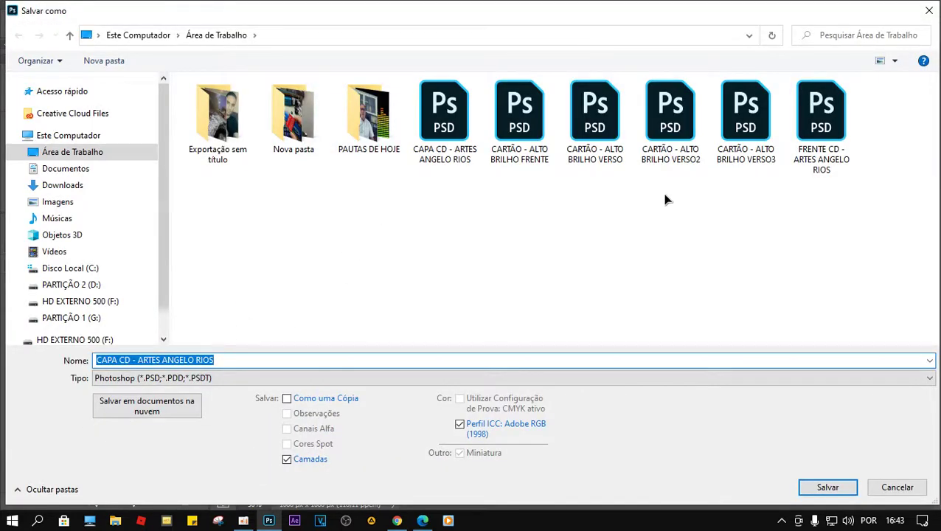
click(247, 378)
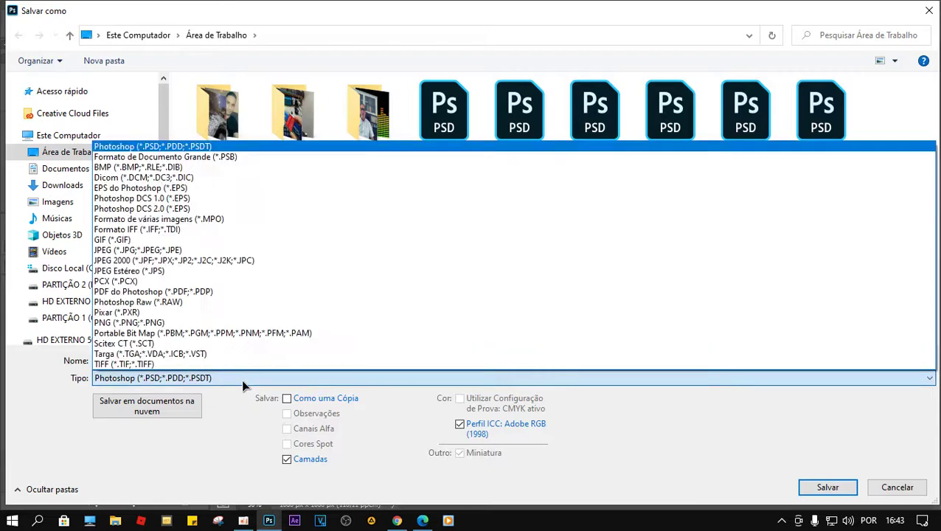
click(227, 322)
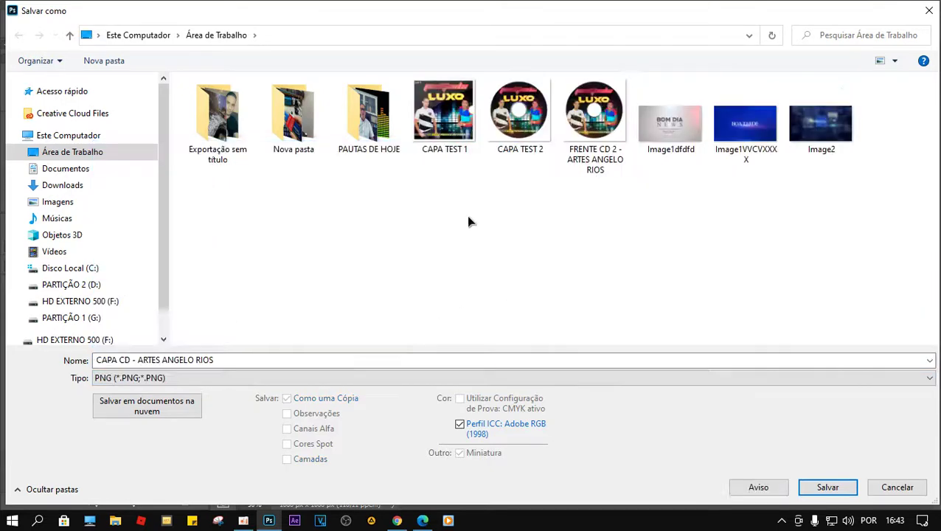
Reuse the FRENTE CD 2 file name with FRENTE replaced by CAPA, and save the PNG with the Grande file size option.
click(522, 118)
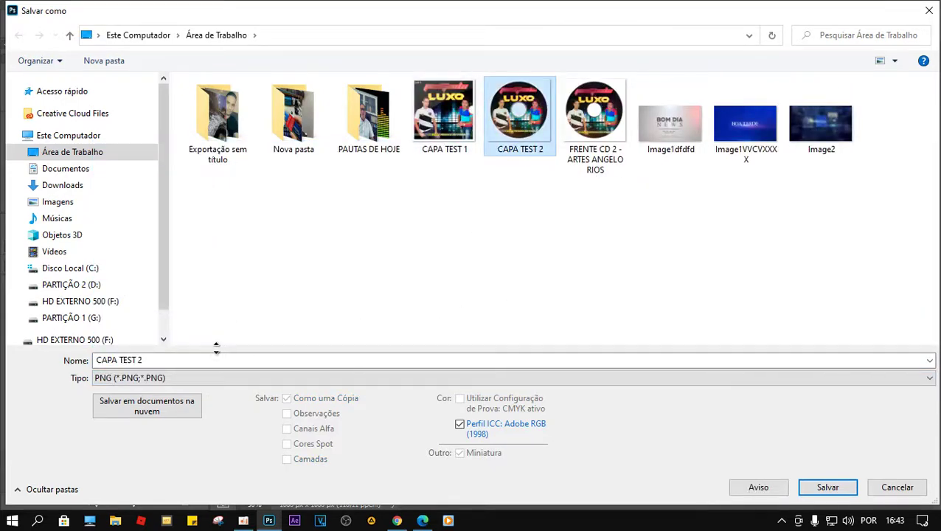
click(148, 359)
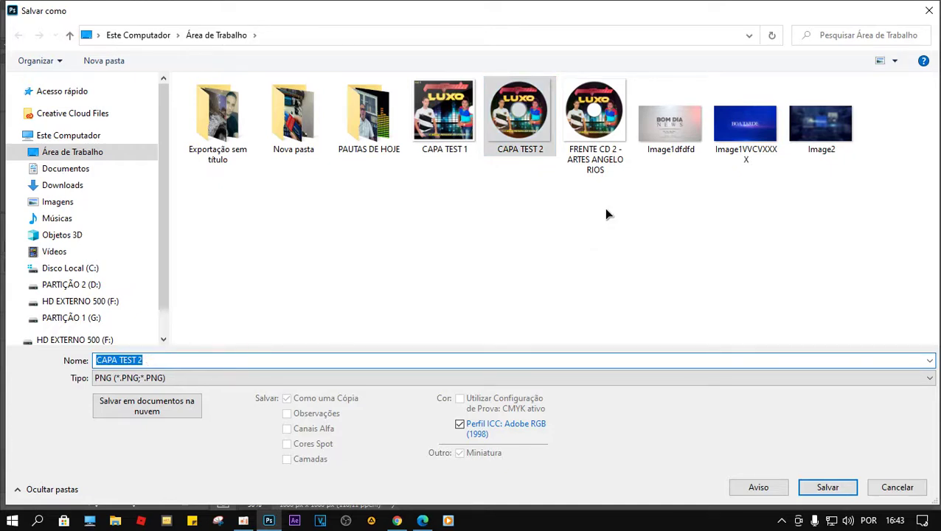
click(601, 134)
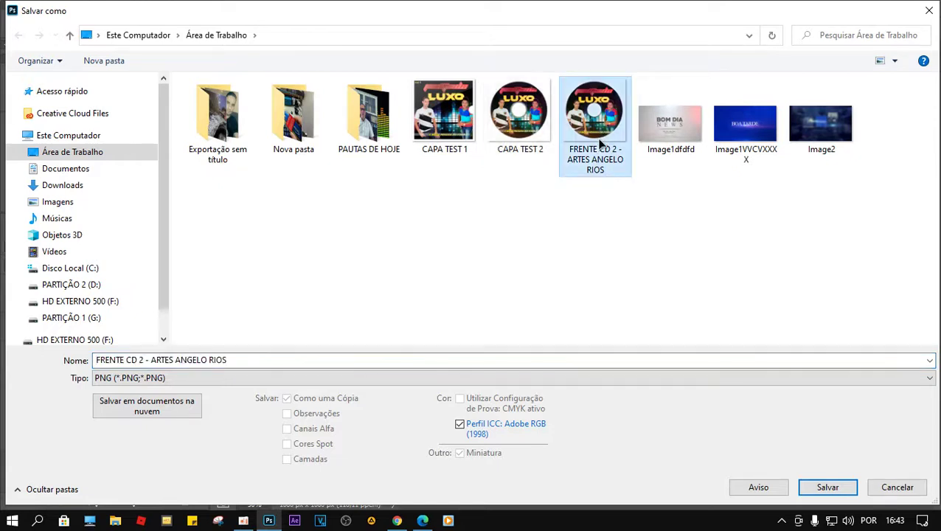
click(123, 360)
click(121, 360)
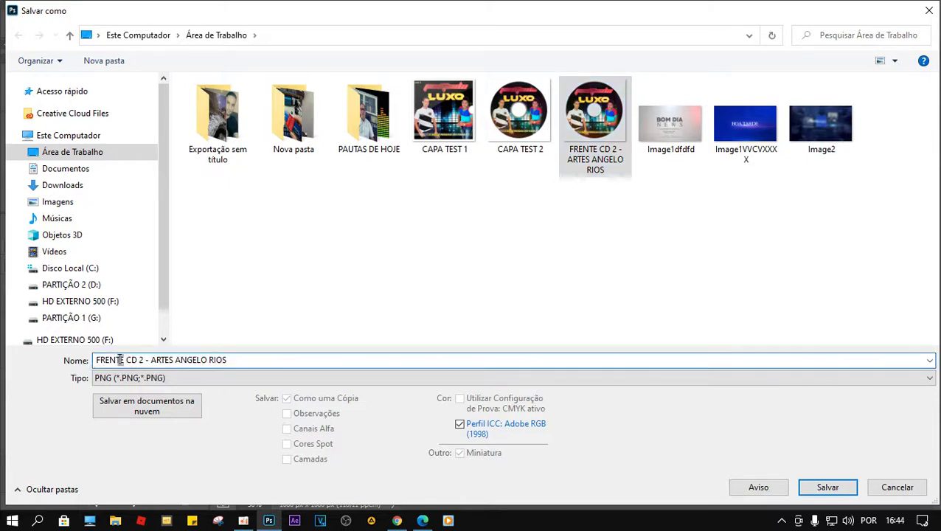
double_click(123, 360)
text(CAPA)
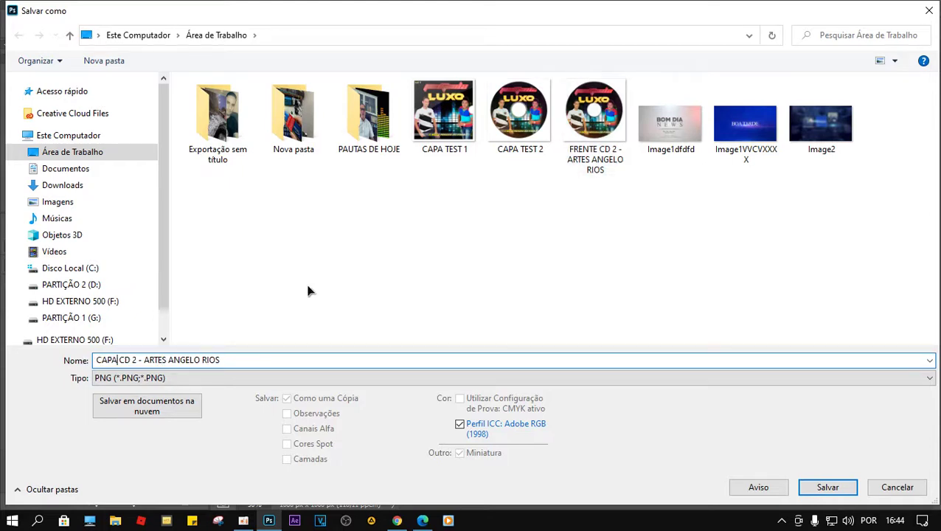
click(829, 486)
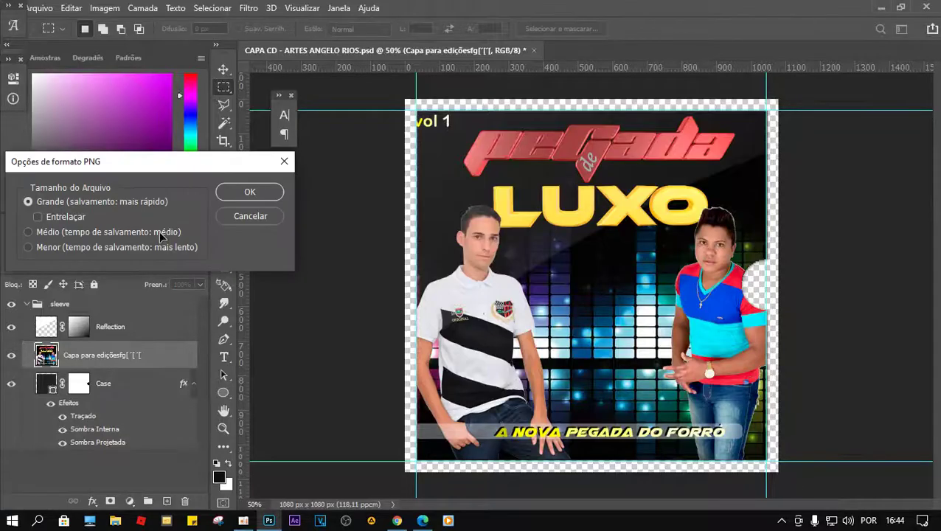
click(253, 195)
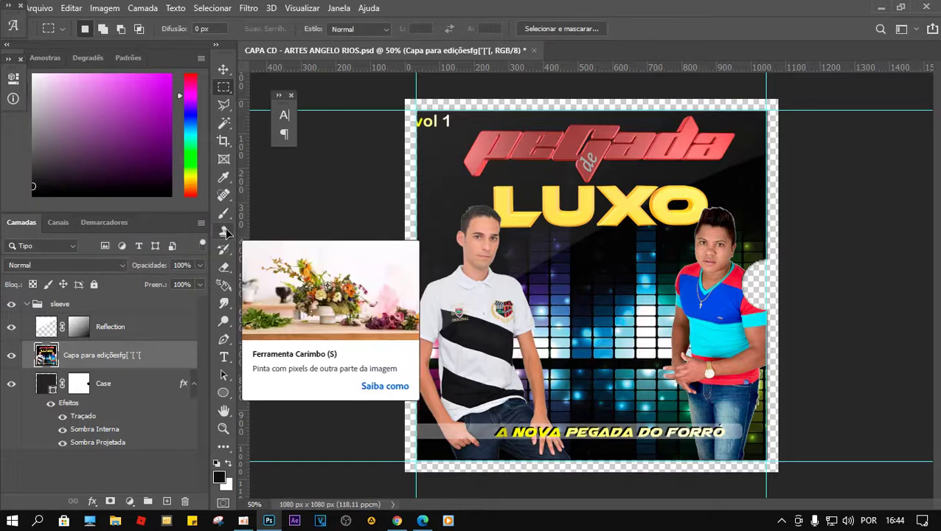
Exit Photoshop to the desktop without saving the changes to the sleeve's PSD document.
click(926, 7)
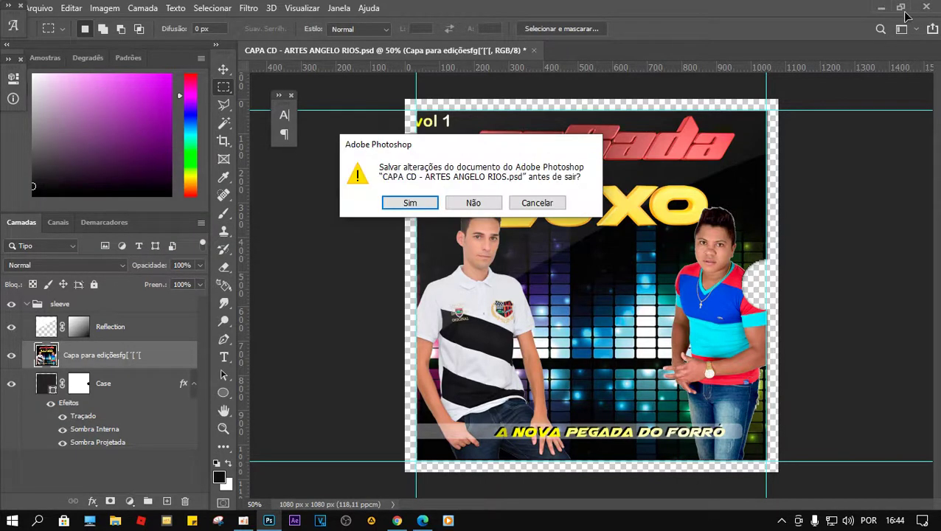
click(472, 203)
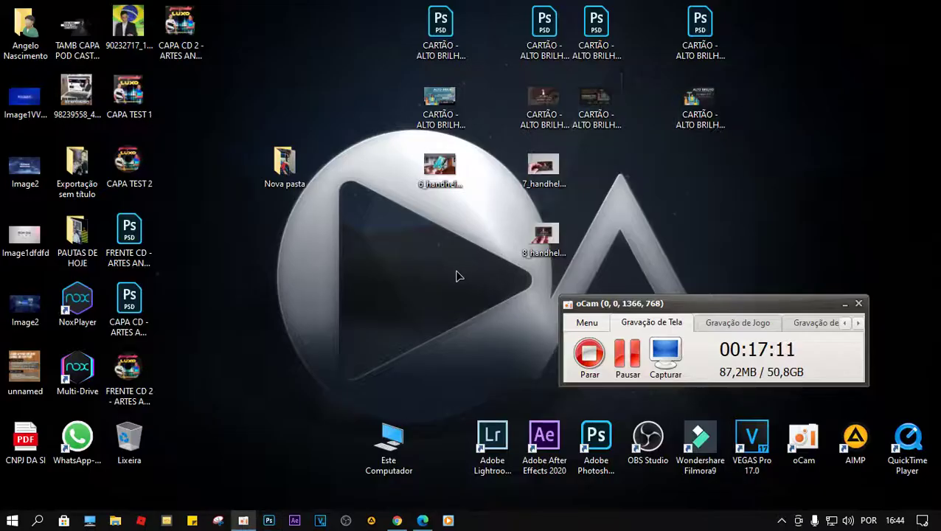
right_click(421, 256)
click(467, 296)
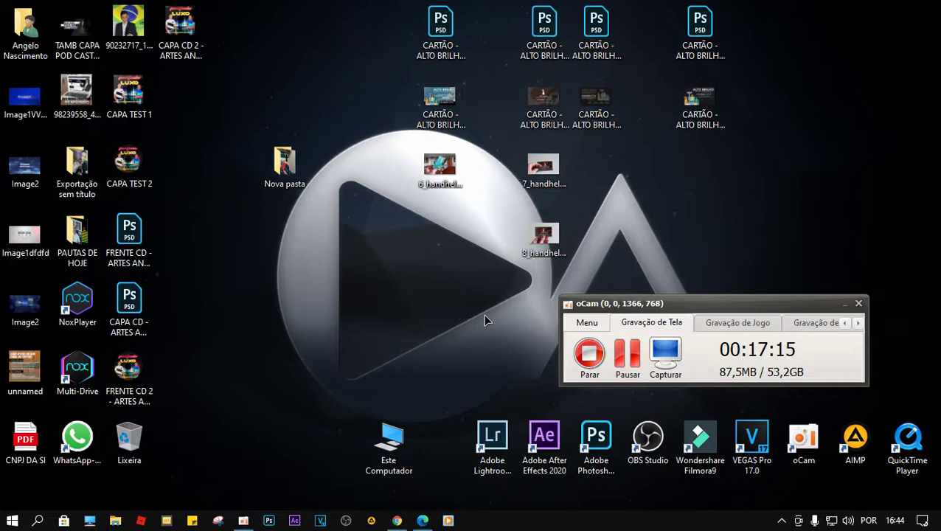
Launch VEGAS Pro 17.0 from the desktop with administrator rights.
drag(664, 303, 676, 240)
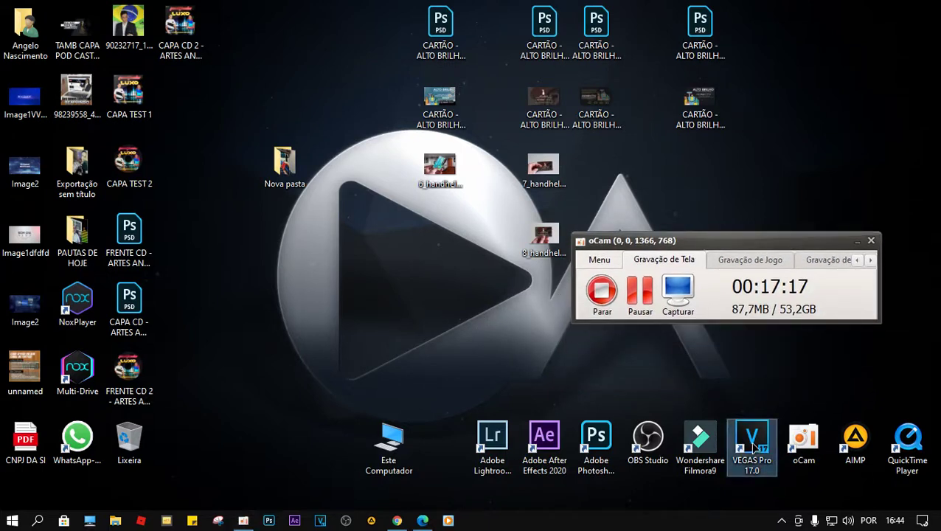
right_click(754, 447)
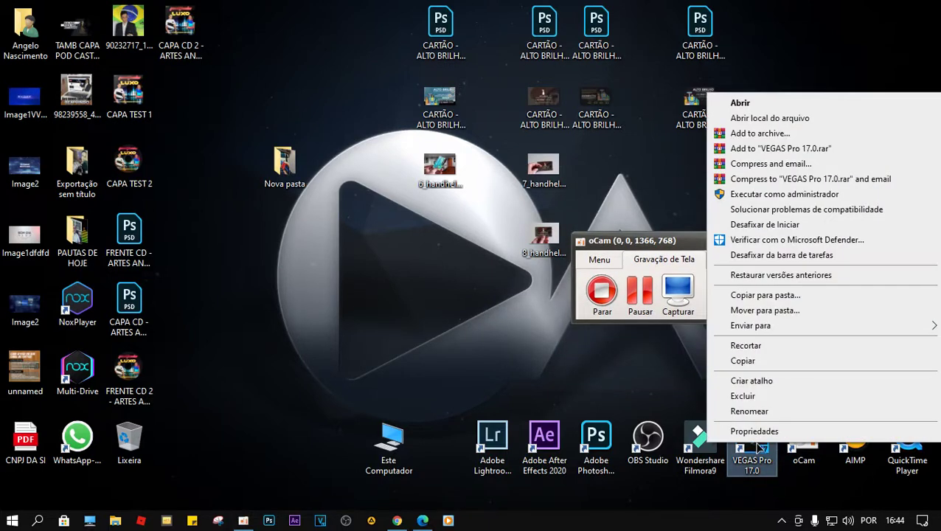
click(783, 194)
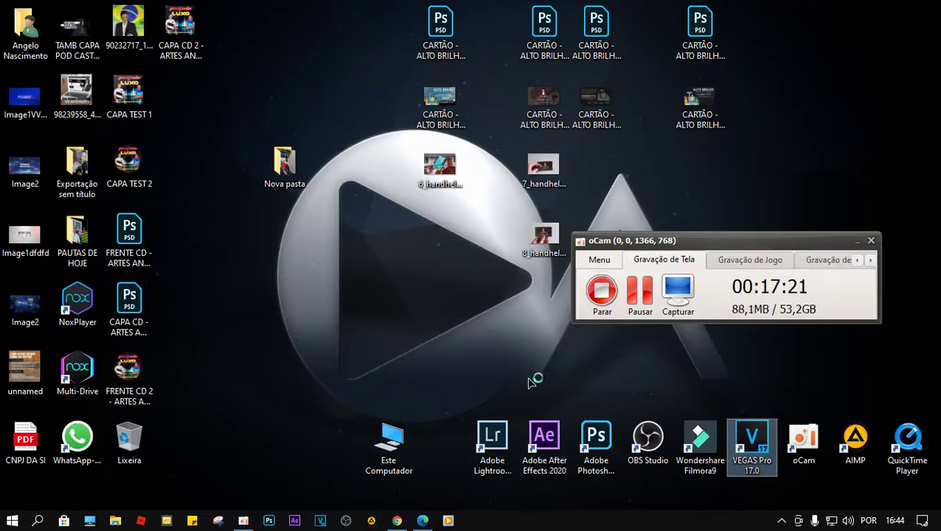
click(422, 363)
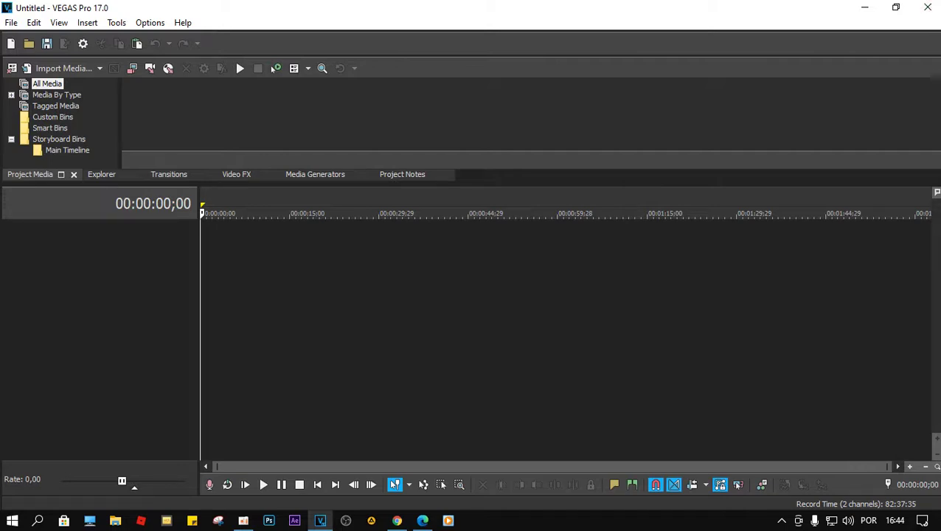
key(alt+6)
drag(926, 97, 940, 129)
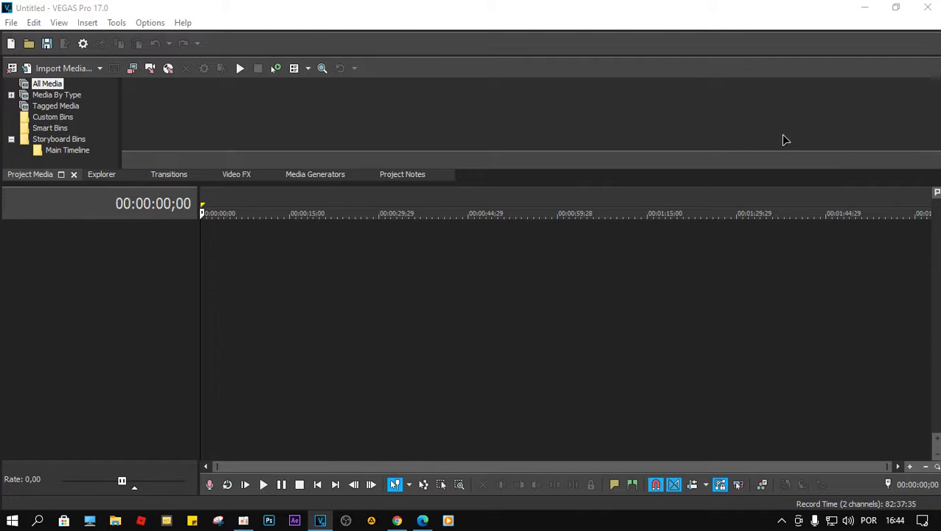
Create a new project using the HD 720-50p (1280x720; 50,000 fps) template.
click(11, 23)
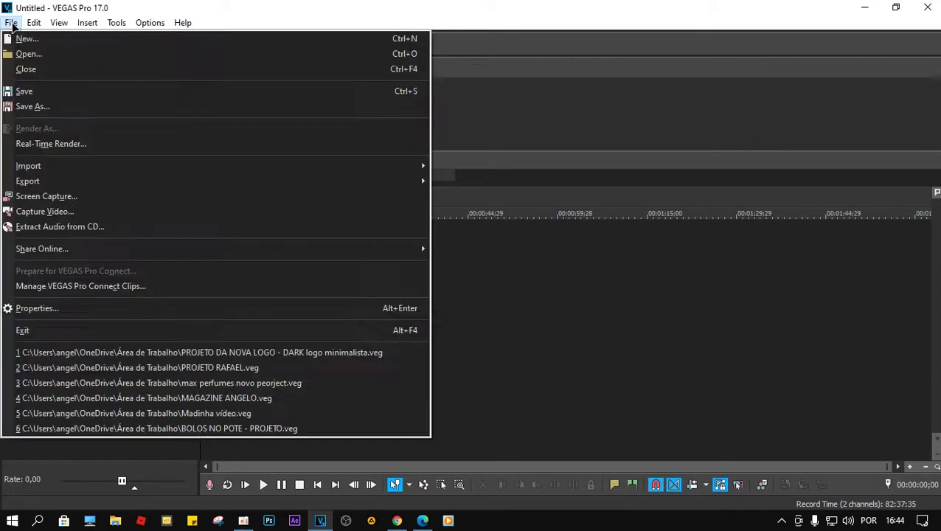
click(27, 39)
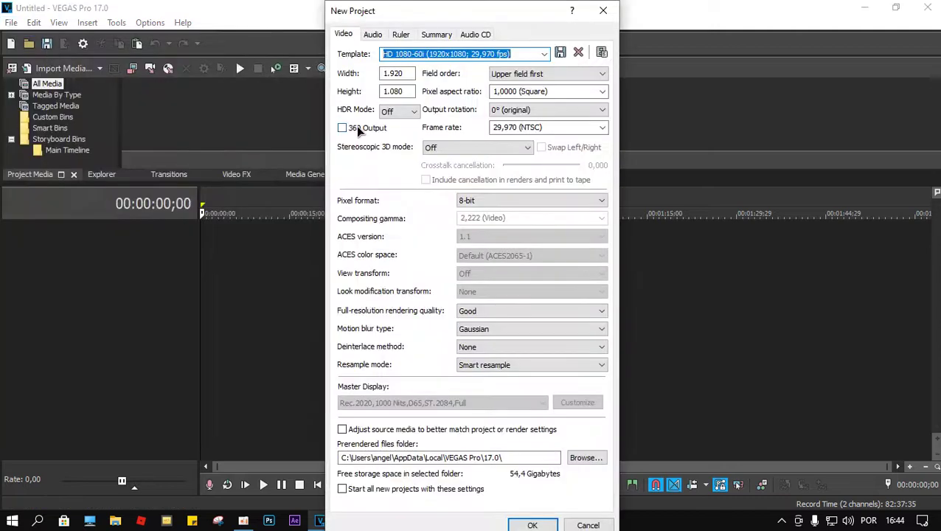
click(545, 55)
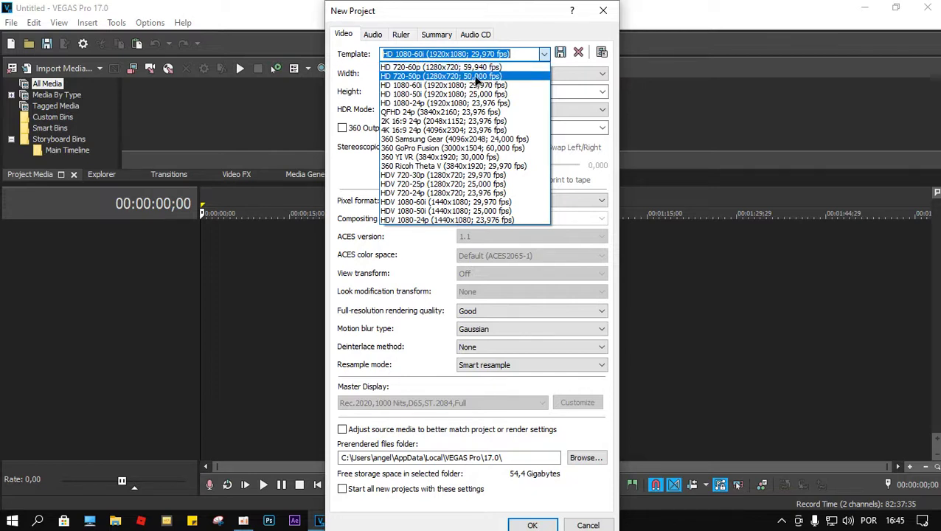
click(477, 76)
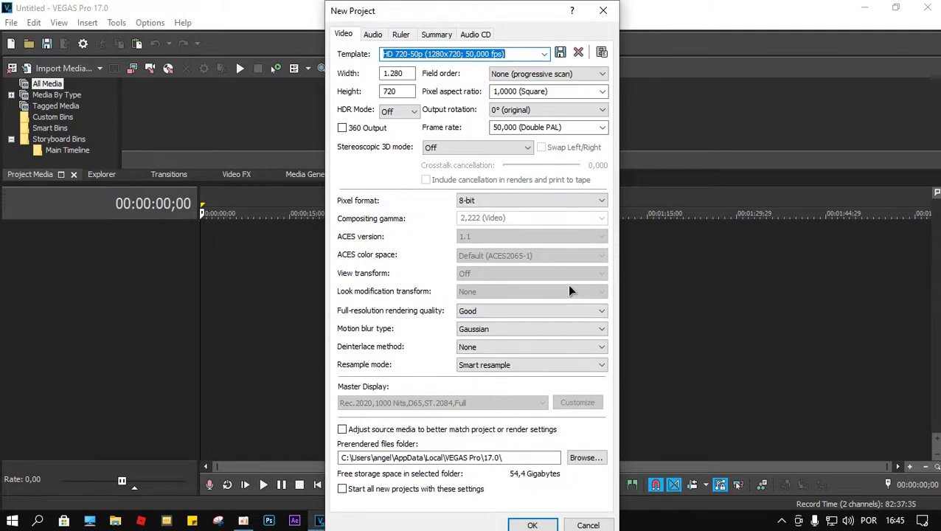
click(529, 523)
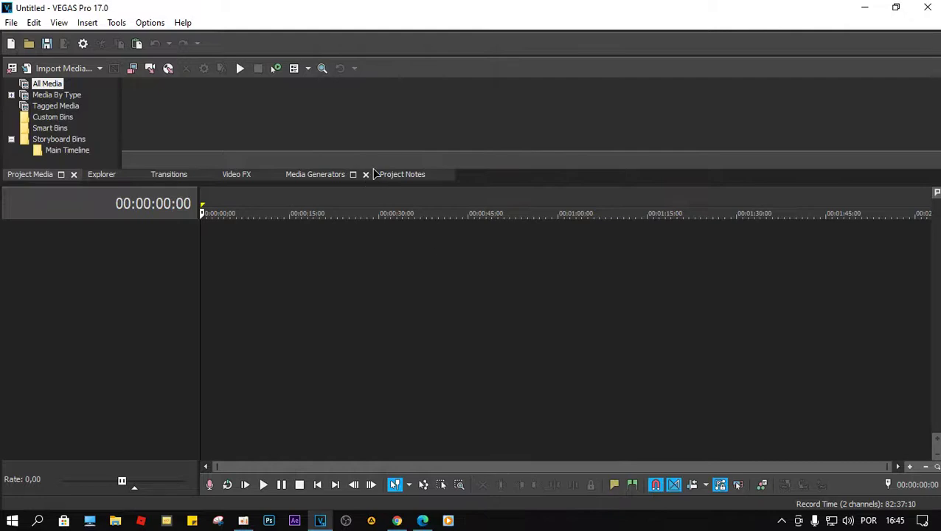
Import the CAPA CD 2 and FRENTE CD 2 PNG images from the desktop into the project media.
click(74, 70)
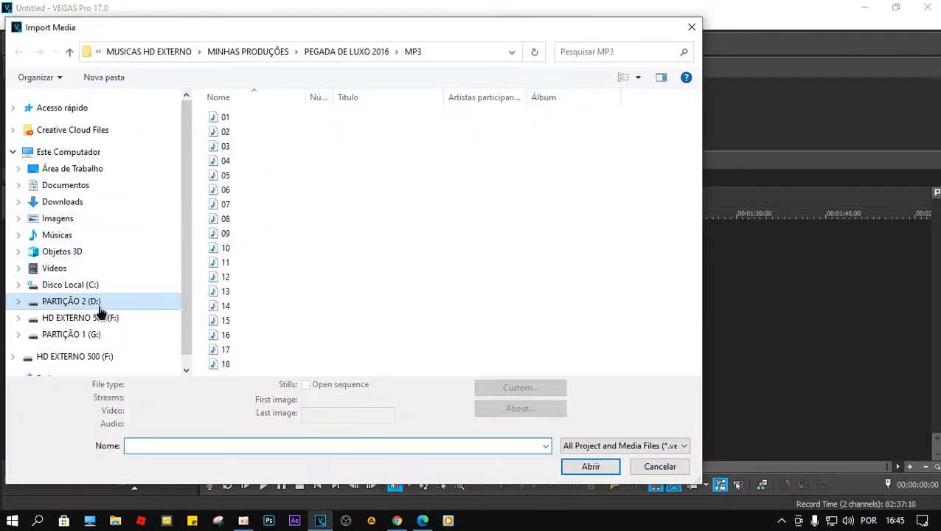
click(97, 170)
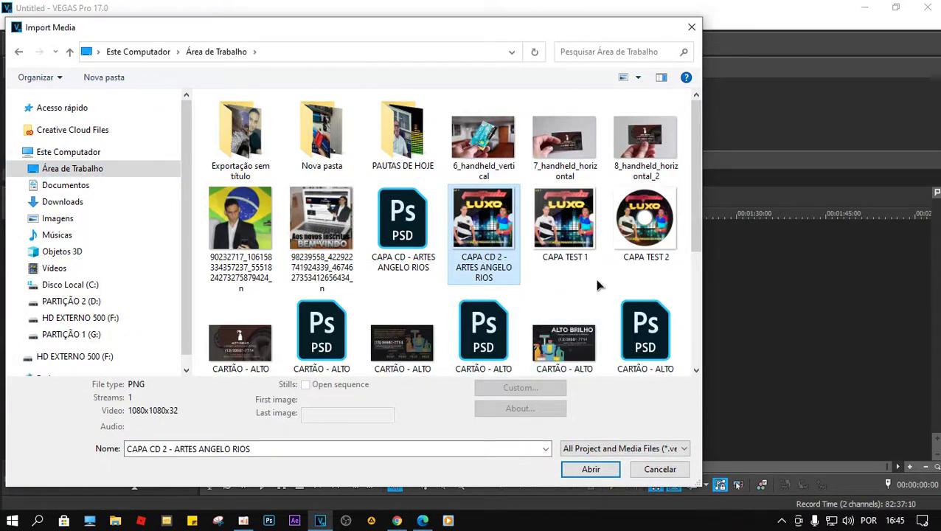
scroll(575, 280, down, 3)
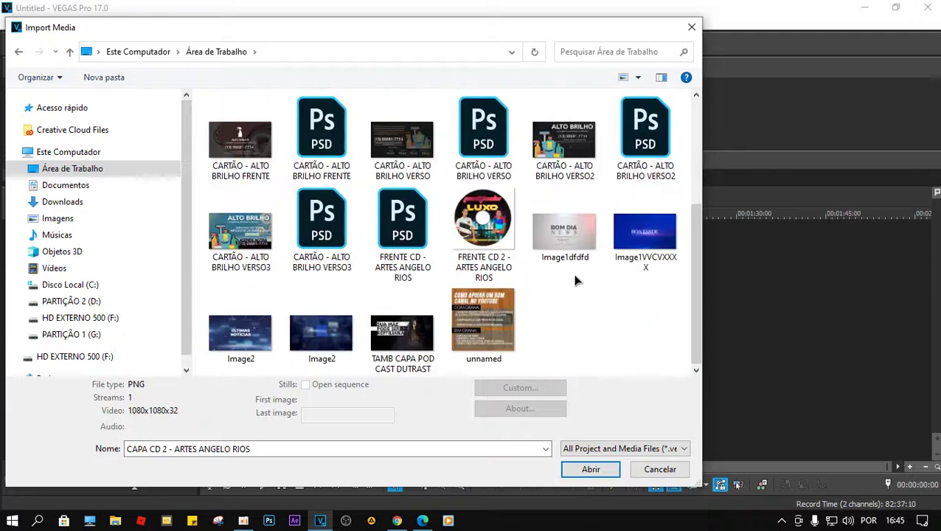
ctrl+click(491, 234)
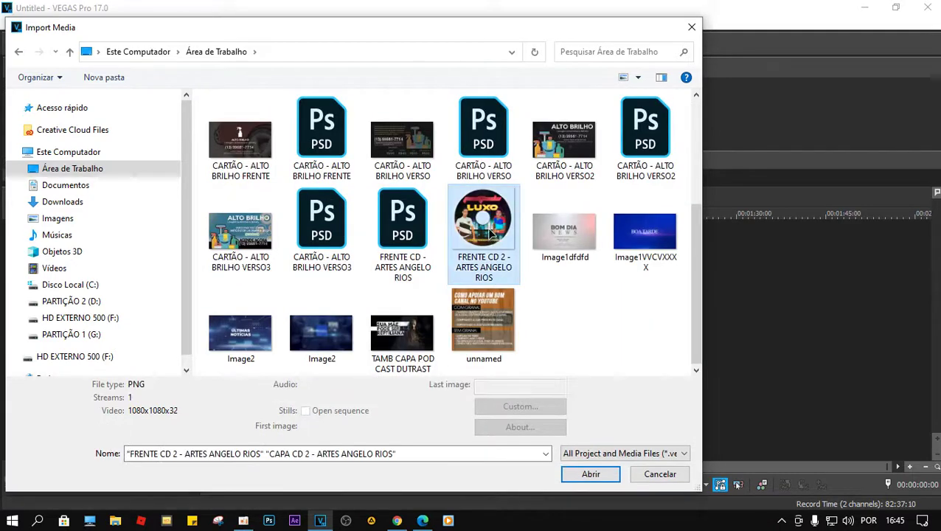
click(590, 469)
Place both images at the start of the timeline, with the CD disc on its own track below the sleeve cover.
drag(359, 100, 126, 116)
drag(260, 132, 207, 251)
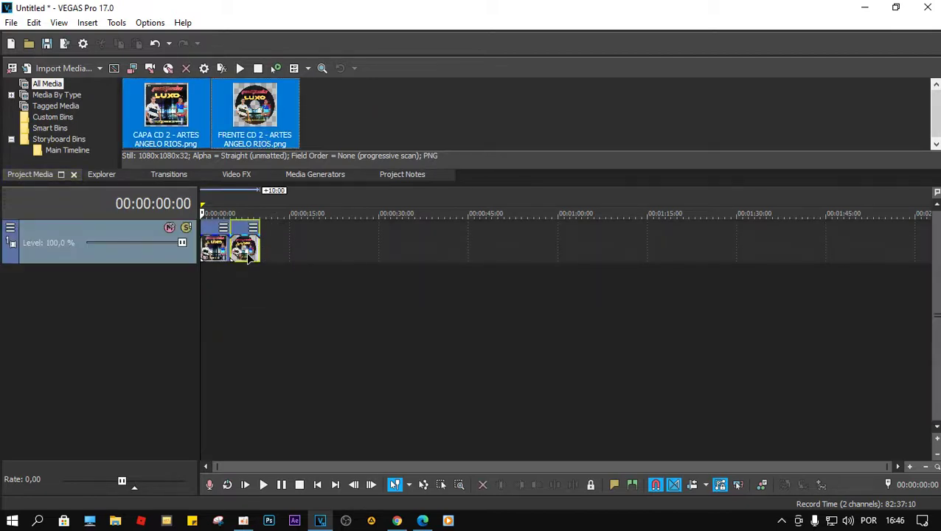
drag(243, 255, 211, 284)
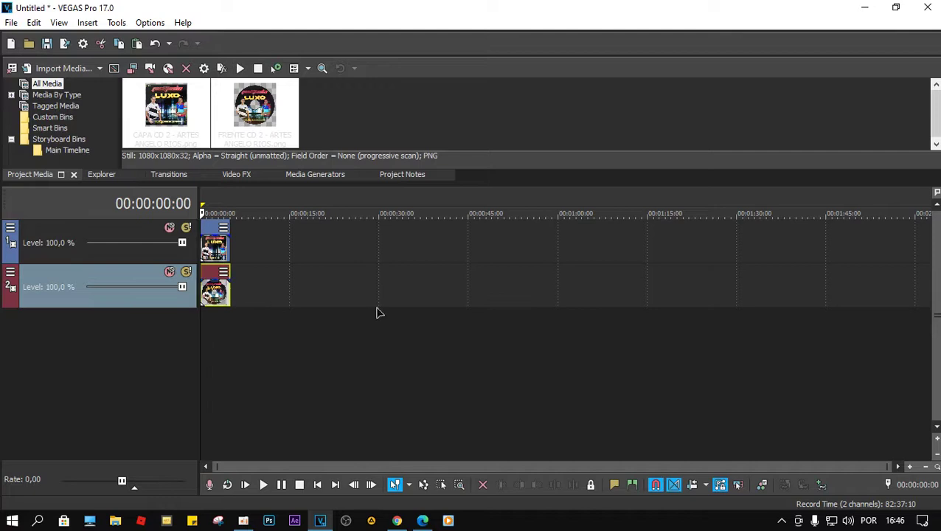
Show the Video Preview window and shrink it so it floats above the timeline without covering the tracks or imported media.
key(alt+6)
drag(885, 90, 850, 22)
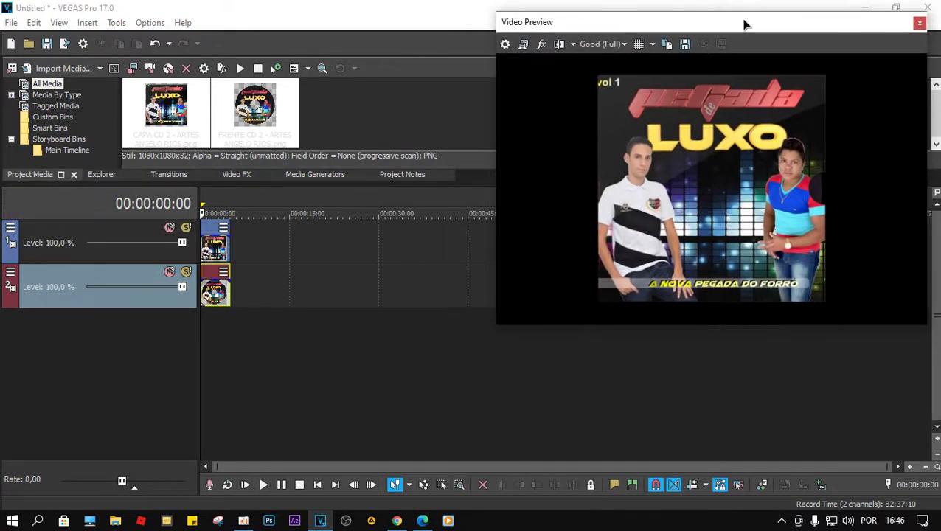
drag(745, 24, 729, 22)
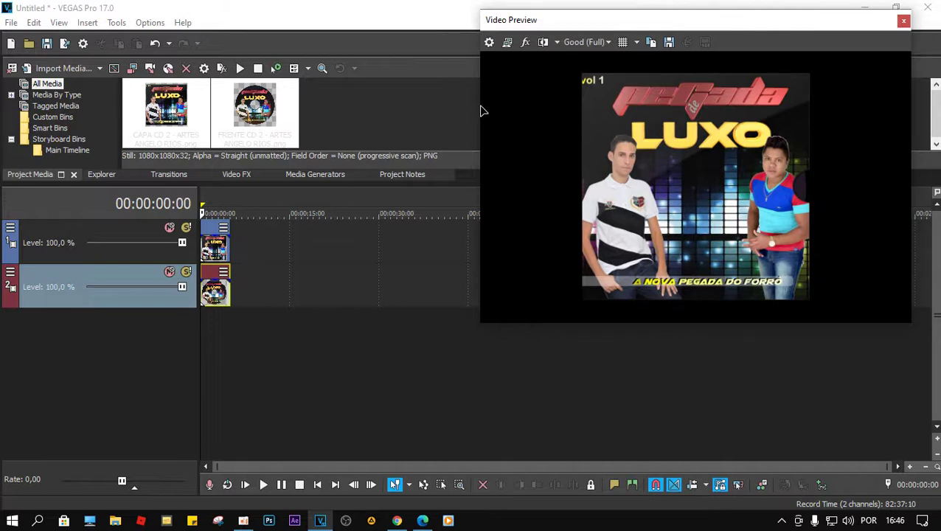
drag(533, 323, 530, 273)
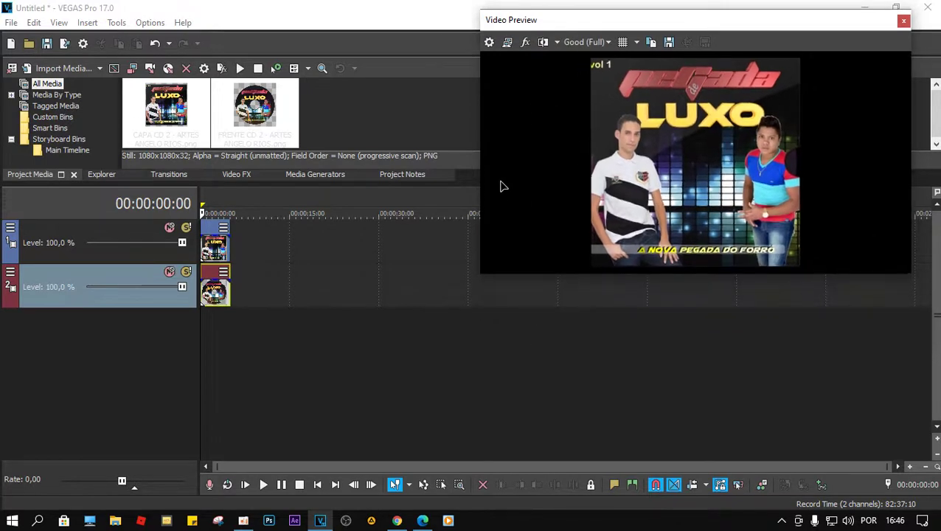
drag(479, 140, 573, 134)
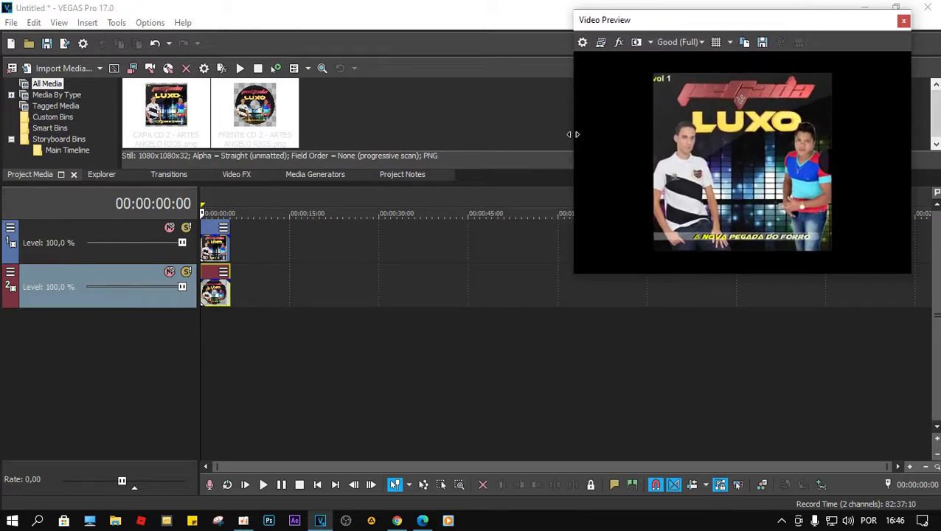
Open Event Pan/Crop for the CAPA CD 2 sleeve event and apply the 16:9 Widescreen TV aspect ratio preset.
scroll(251, 255, up, 5)
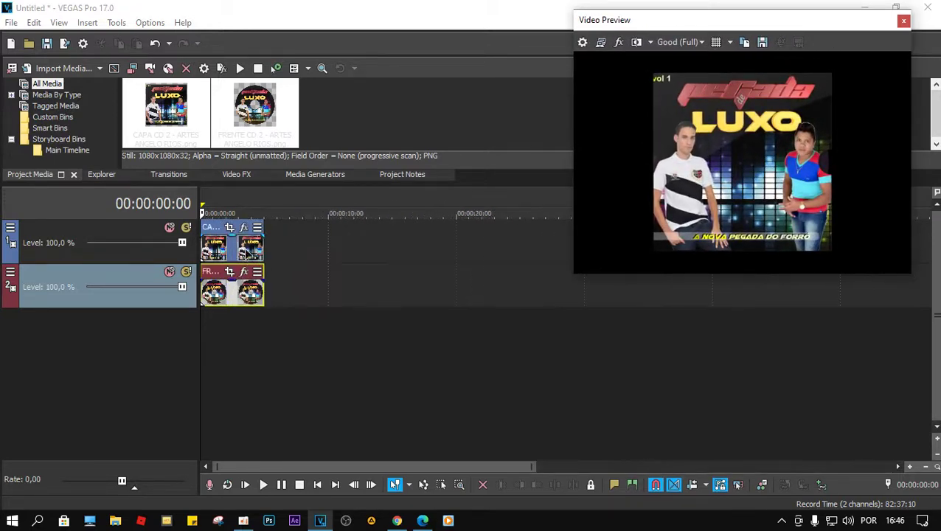
scroll(279, 262, down, 3)
scroll(258, 254, up, 2)
scroll(257, 256, up, 5)
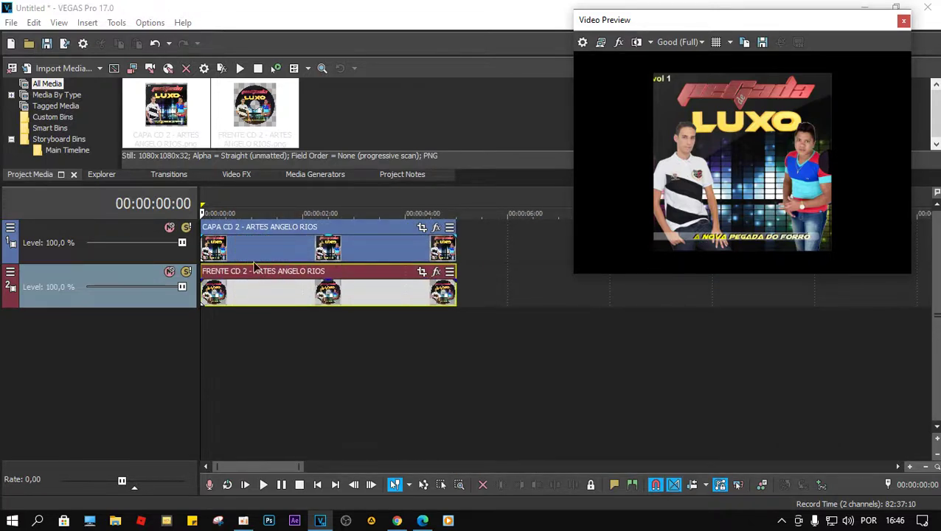
click(422, 229)
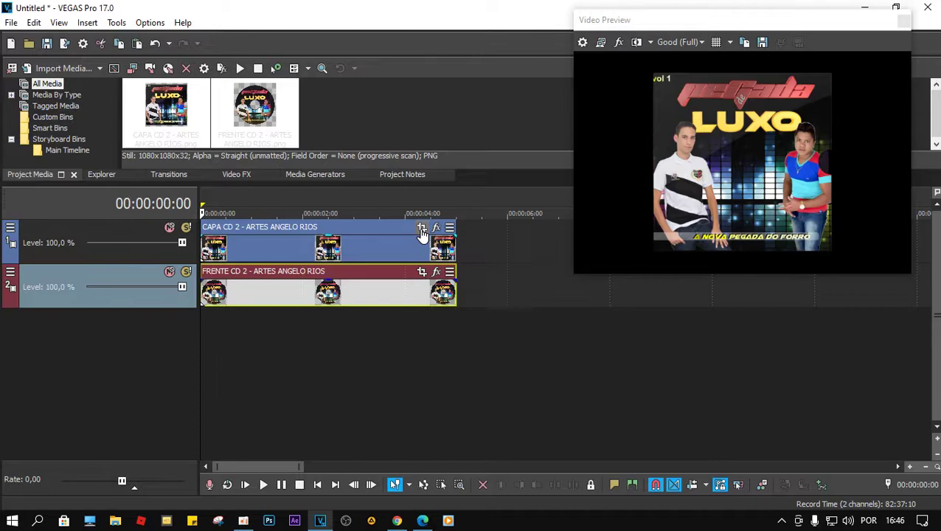
drag(682, 24, 390, 34)
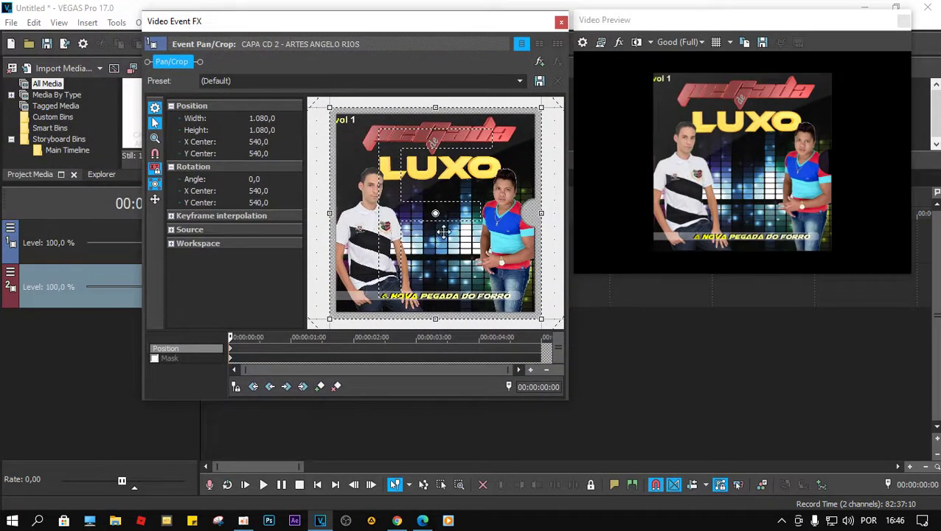
scroll(424, 236, down, 2)
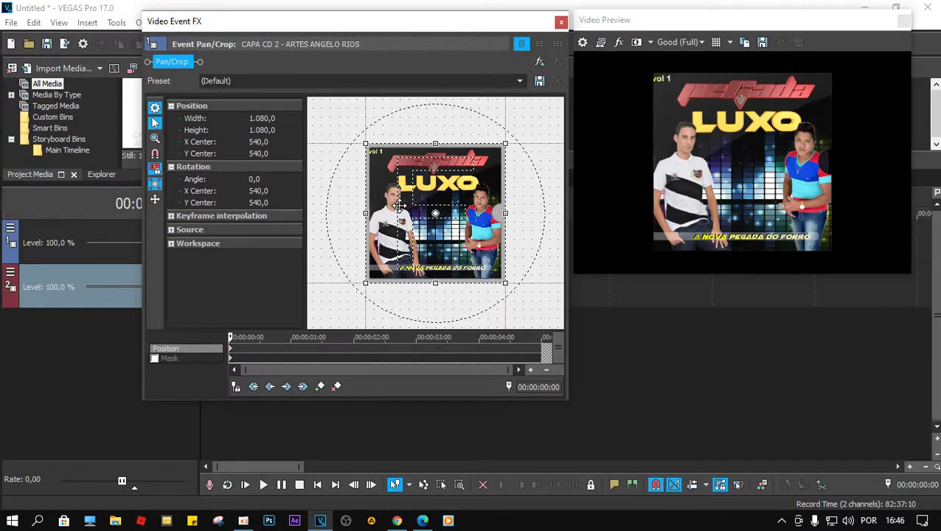
click(520, 81)
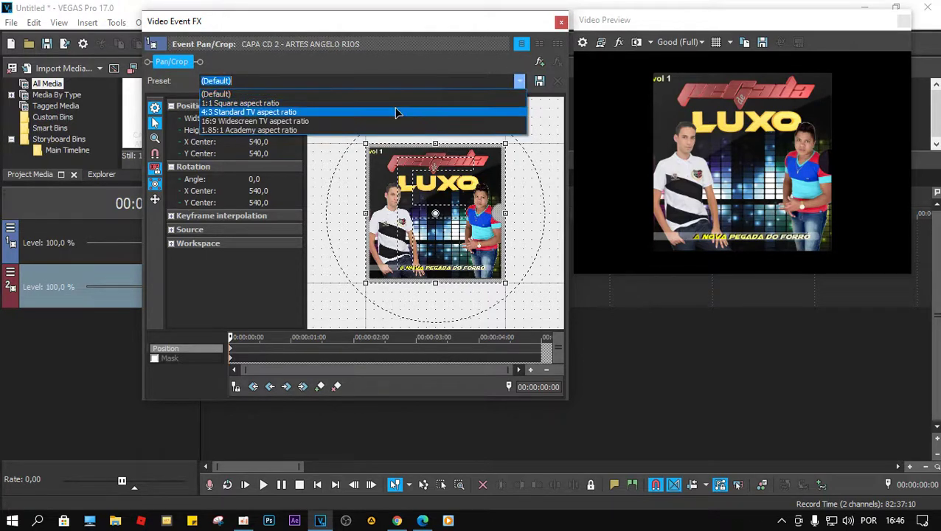
click(323, 121)
scroll(513, 226, down, 3)
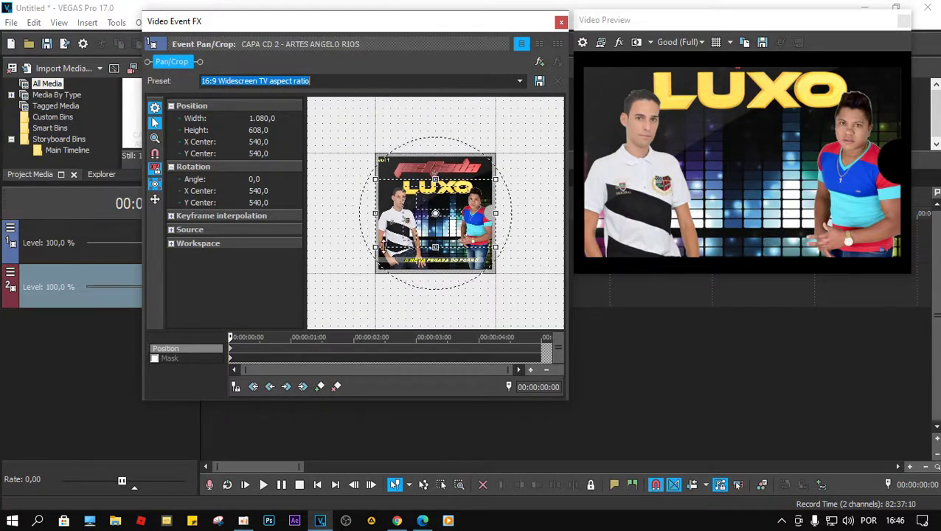
Enlarge the sleeve's crop frame to about 2.846 by 1.602 so the cover appears smaller in the video frame.
drag(377, 248, 315, 309)
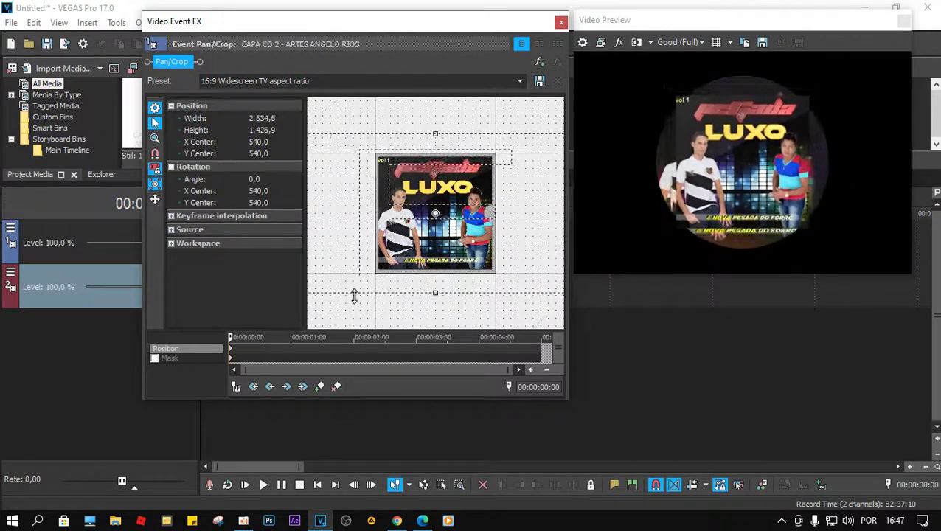
scroll(391, 265, down, 3)
drag(352, 261, 343, 267)
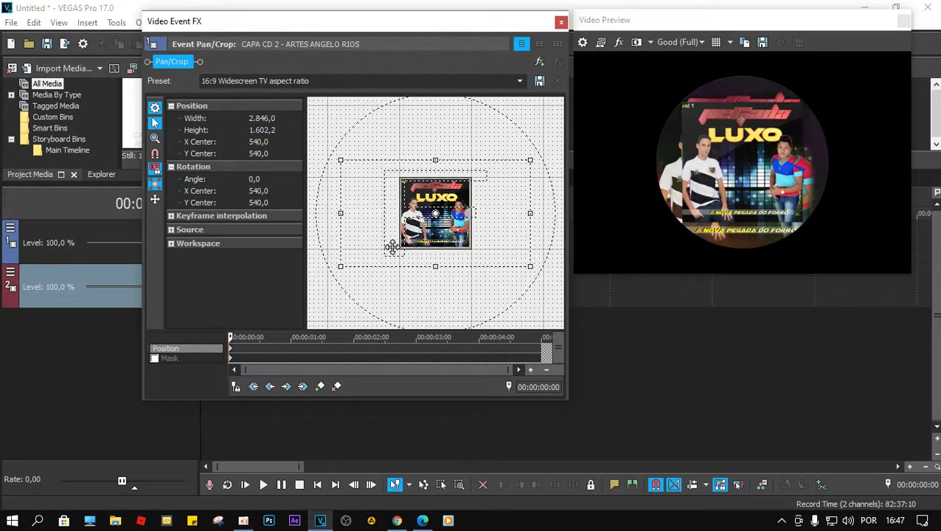
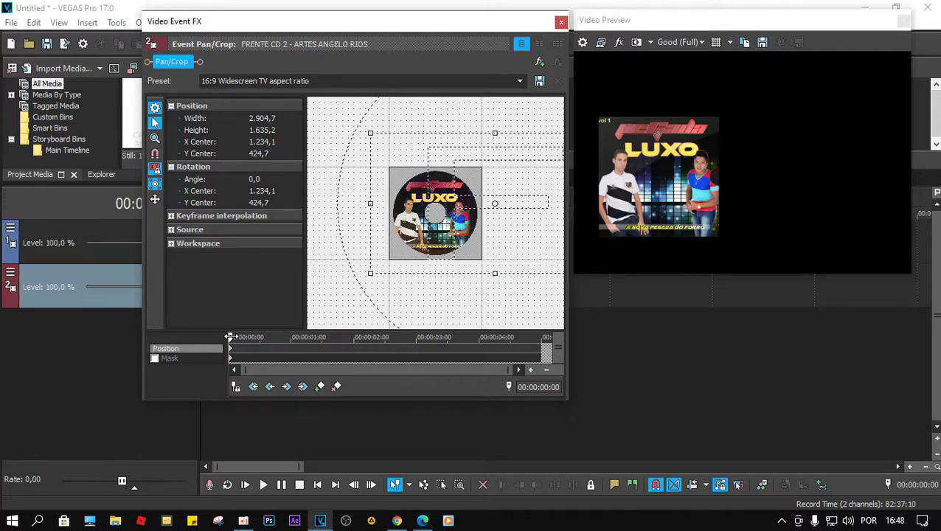
Advance the Pan/Crop cursor of the FRENTE CD 2 disc event to 00:00:01:12 and begin rotating the frame around the disc.
drag(236, 337, 275, 337)
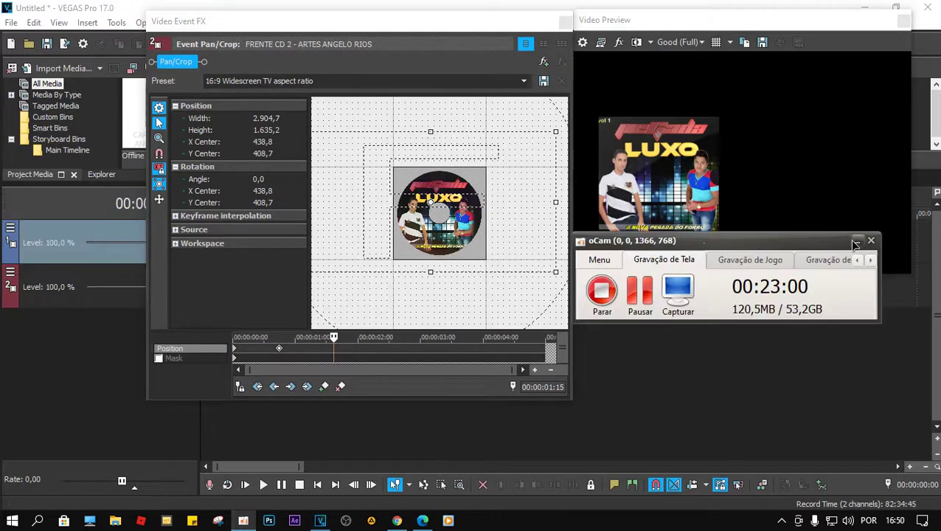
click(857, 241)
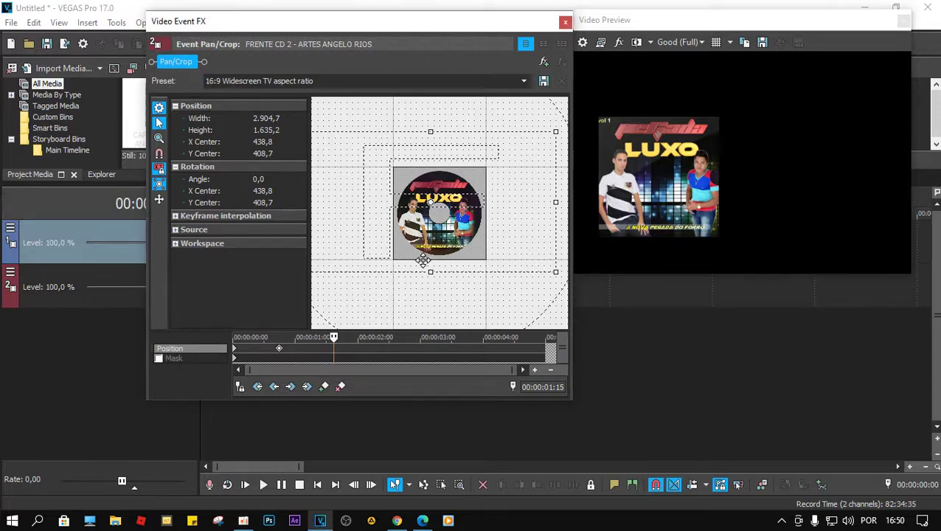
mouse_move(333, 337)
mouse_down()
mouse_move(278, 337)
mouse_move(344, 337)
mouse_move(323, 338)
mouse_up()
scroll(423, 261, down, 2)
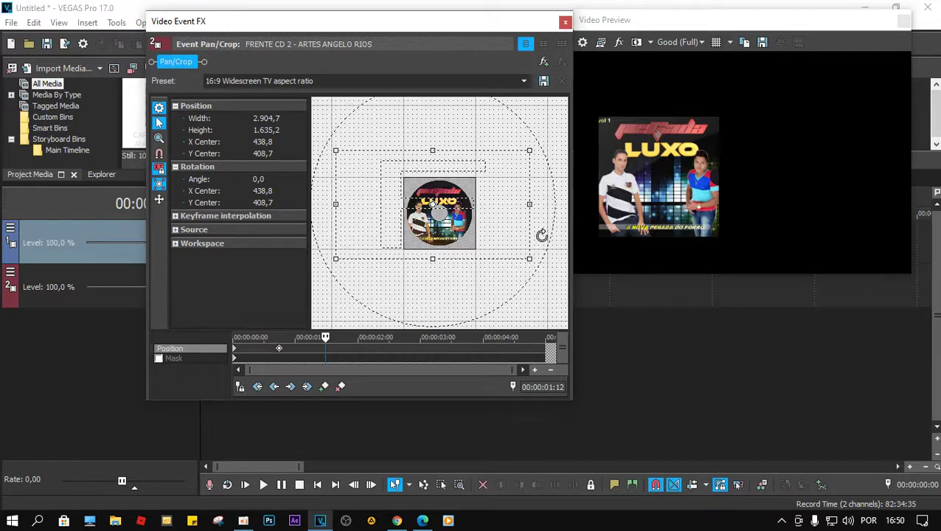
mouse_move(542, 223)
mouse_down()
mouse_move(511, 266)
mouse_move(423, 302)
mouse_move(360, 259)
mouse_move(330, 169)
mouse_move(370, 126)
mouse_move(417, 105)
mouse_move(483, 127)
mouse_move(531, 158)
mouse_move(544, 222)
mouse_up()
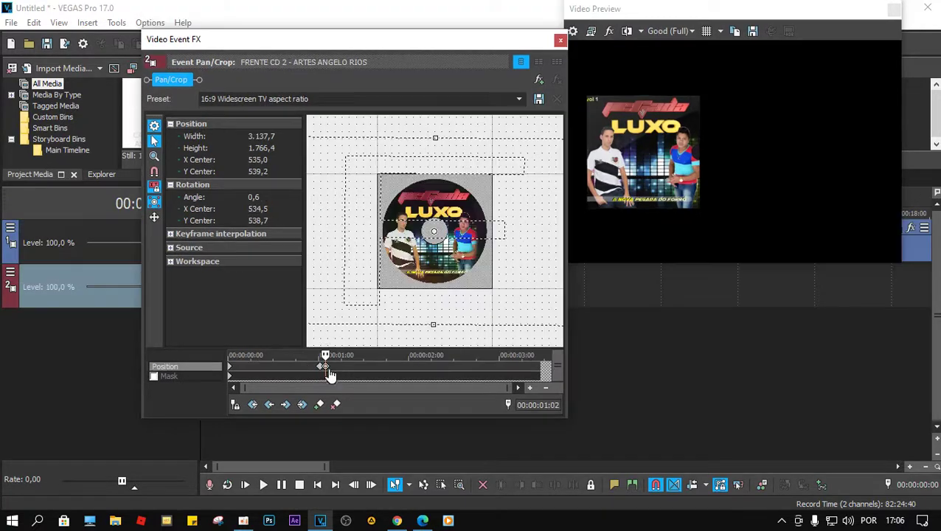
Set the disc's final position keyframe at 00:00:01:19 and rotate its frame almost a full turn, to an angle of about -359,8.
drag(327, 366, 335, 366)
click(336, 367)
drag(333, 354, 387, 355)
scroll(399, 296, down, 4)
scroll(402, 291, up, 1)
mouse_move(403, 295)
mouse_down()
mouse_move(479, 279)
mouse_move(504, 258)
mouse_move(505, 196)
mouse_move(455, 157)
mouse_move(380, 173)
mouse_move(353, 214)
mouse_move(362, 252)
mouse_move(404, 290)
mouse_up()
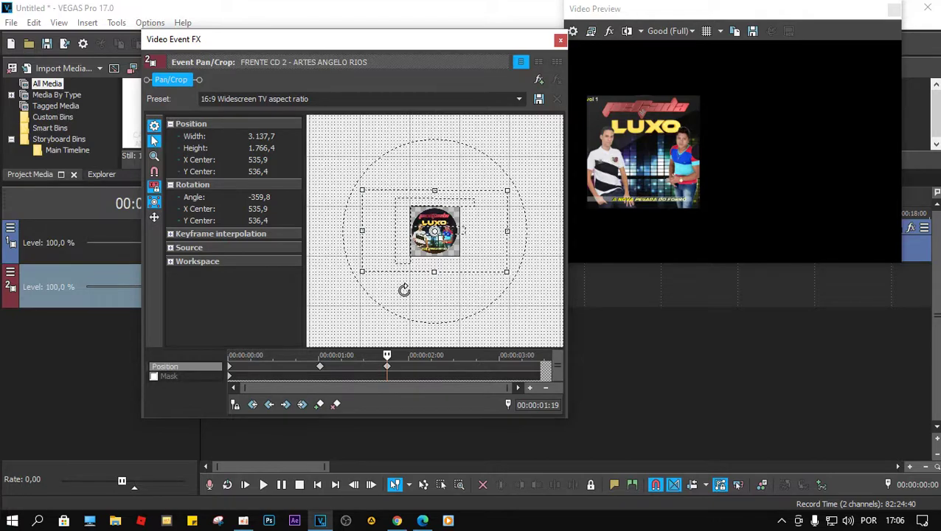
scroll(405, 282, up, 4)
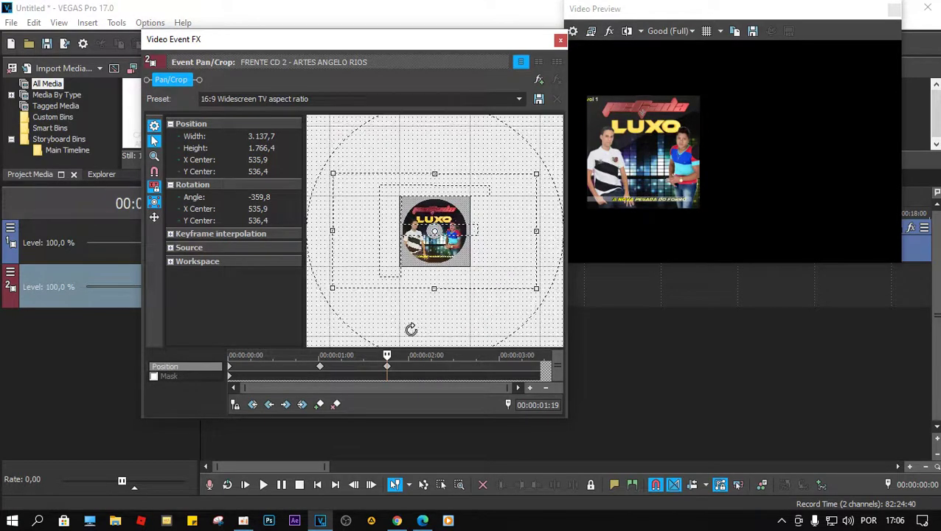
Get the Video Event FX window out of the way and play back the disc animation to check its movement.
drag(474, 45, 814, 99)
click(274, 68)
key(space)
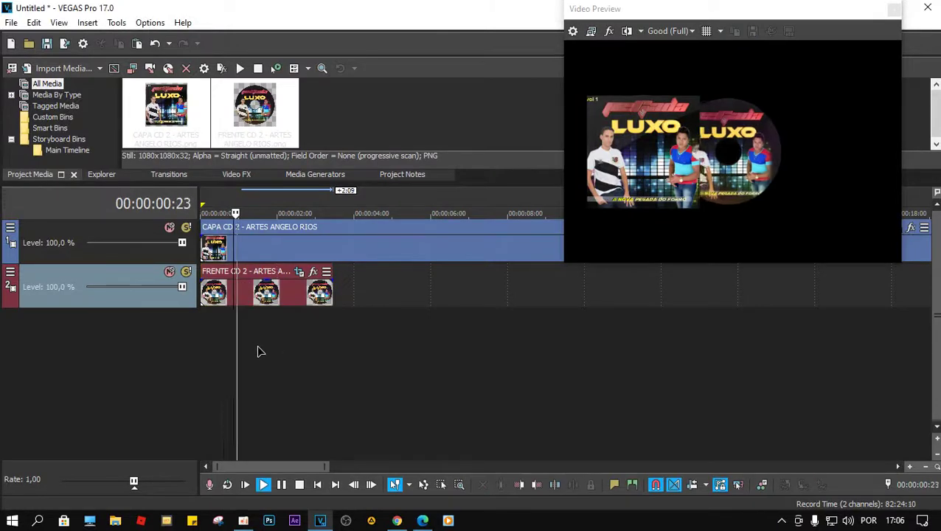
key(space)
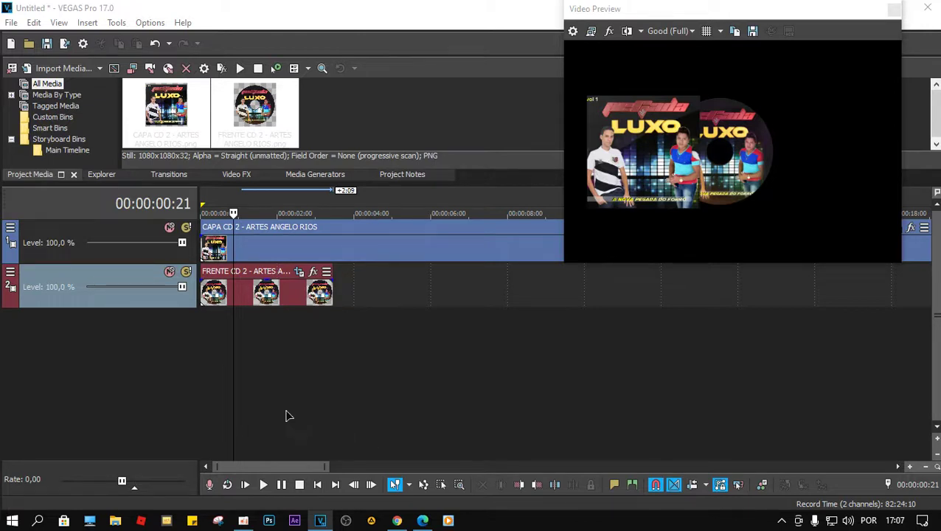
key(space)
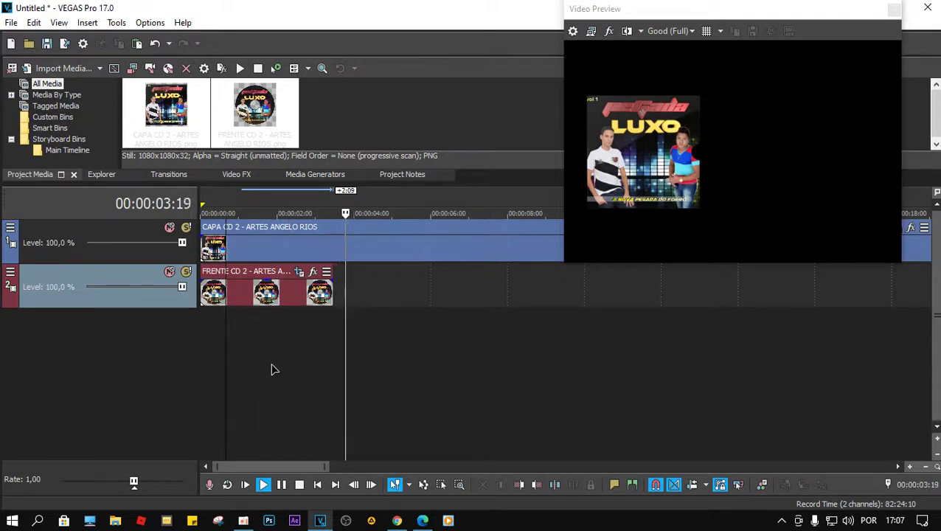
key(space)
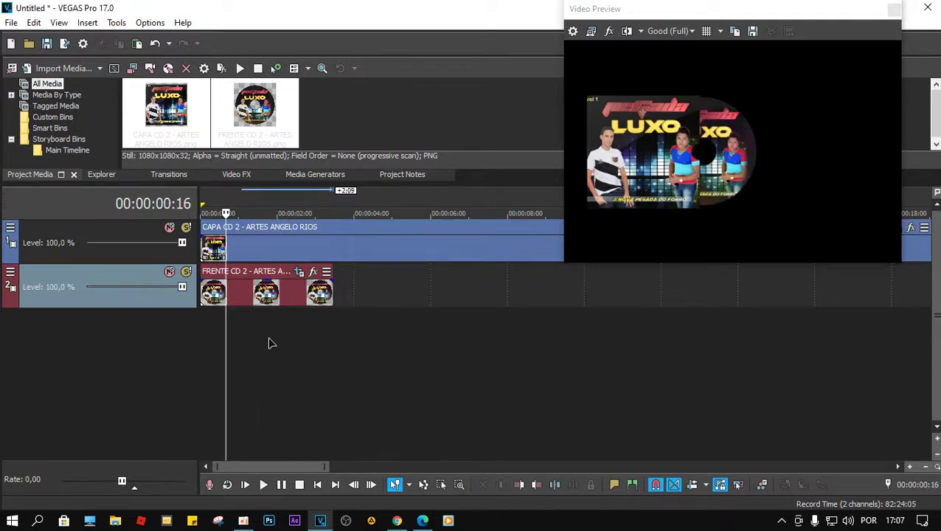
Advance frame by frame through the slide-out and park the cursor at 00:00:01:00, where the disc has fully left the sleeve.
click(222, 329)
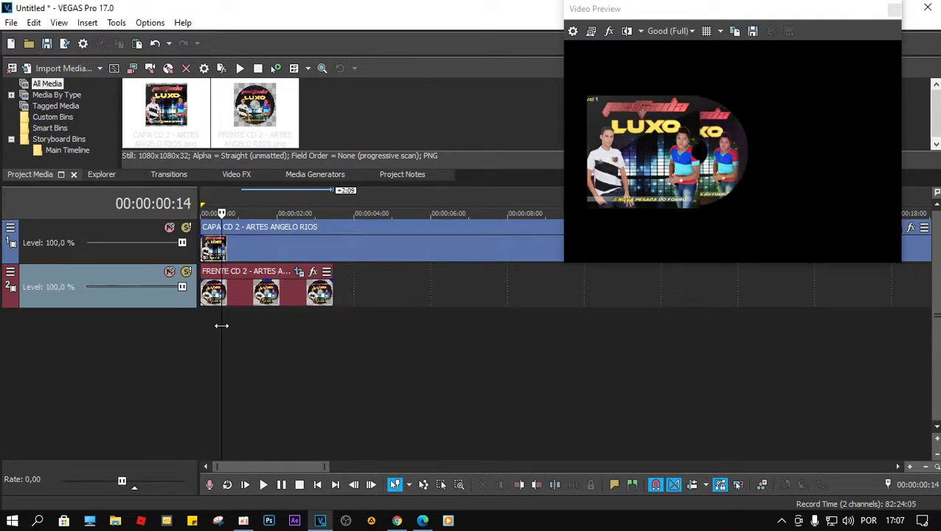
key(Right)
key(Right)
key(Right)
key(Right)
key(Right)
key(Right)
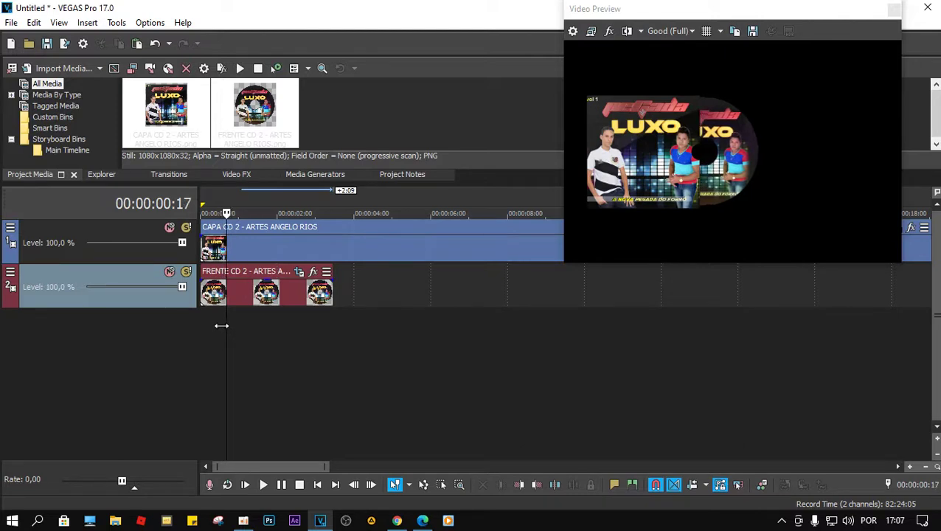
key(Right)
key(Right)
key(Right)
key(Right)
key(Right)
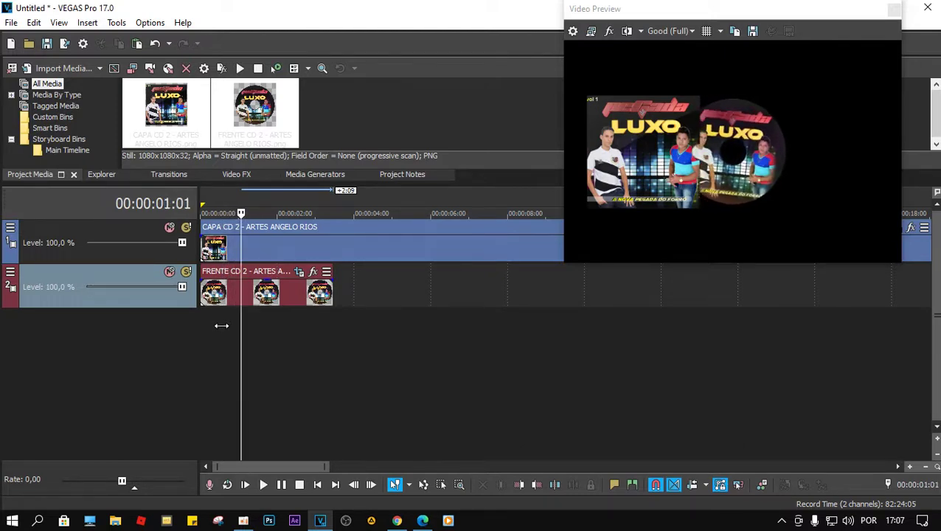
key(Left)
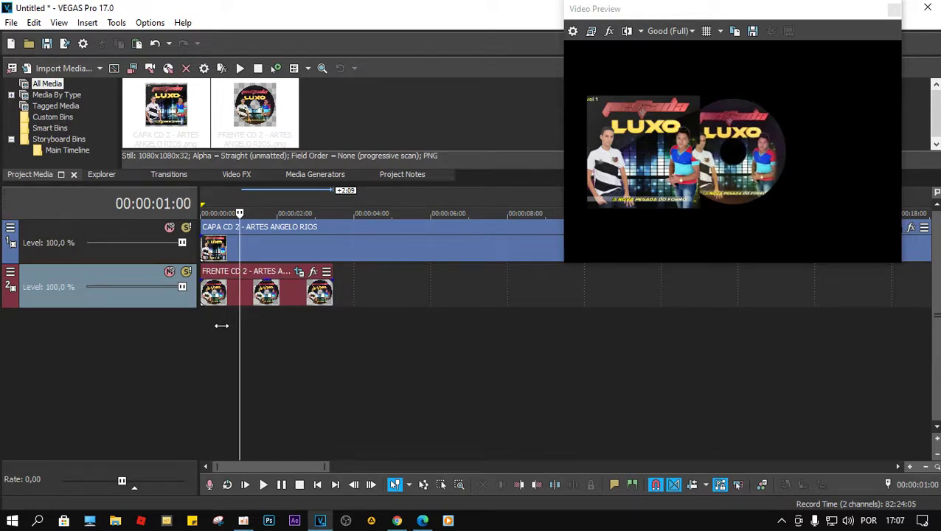
key(Right)
key(Left)
Split only the FRENTE CD 2 disc event at 00:00:01:00, keeping the sleeve event in one piece.
key(s)
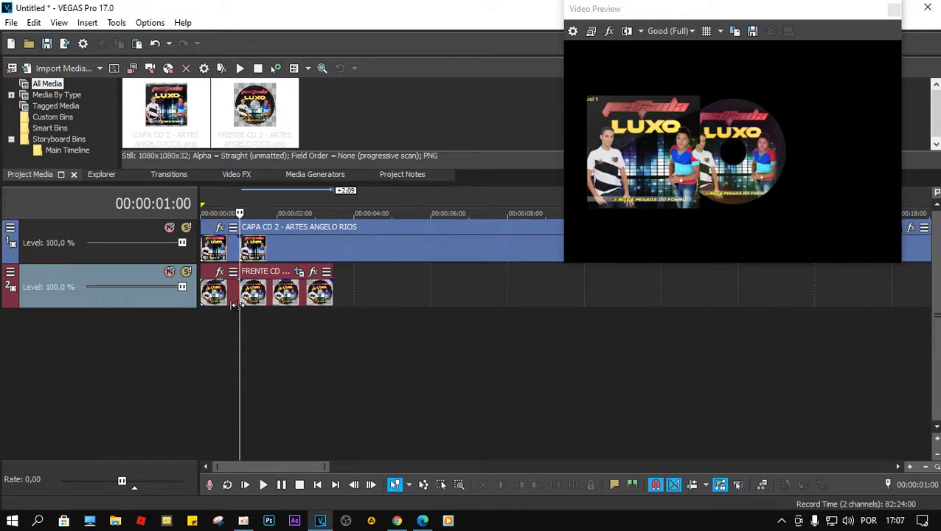
key(ctrl+z)
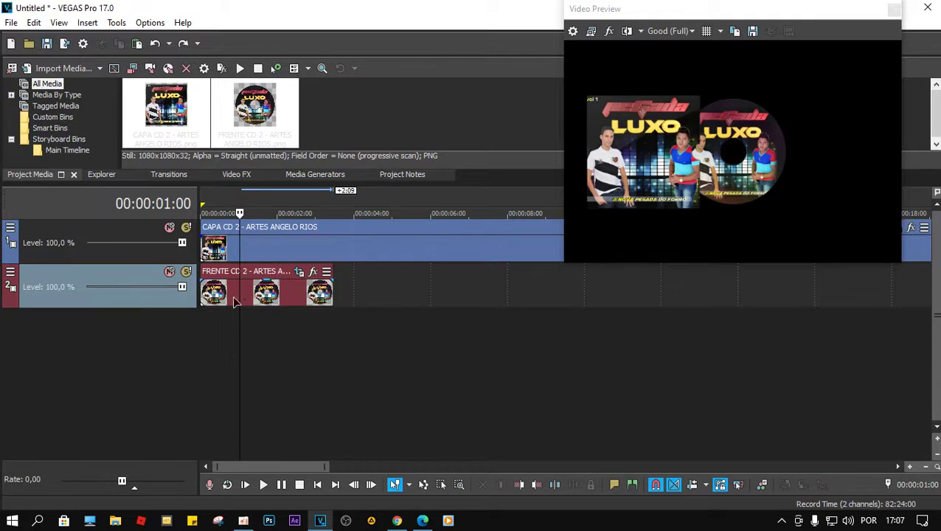
click(240, 289)
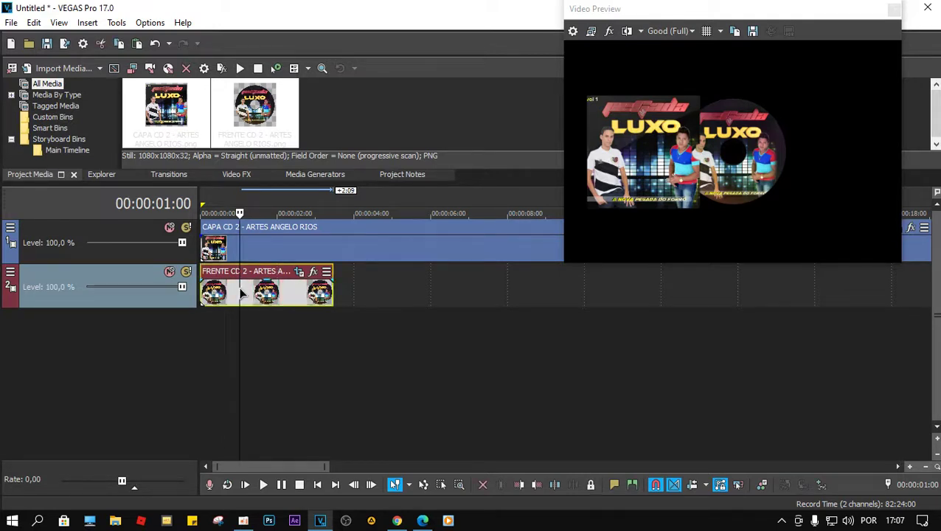
key(s)
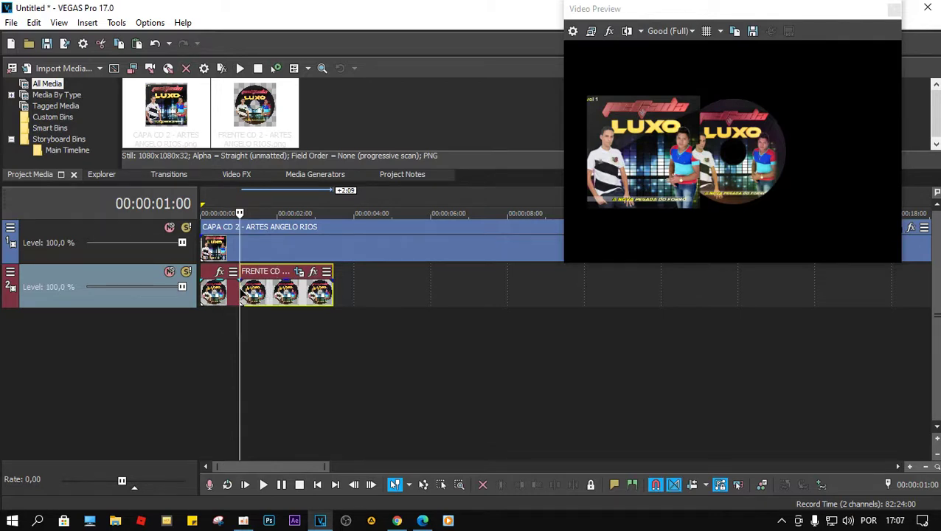
Duplicate the spinning disc segment directly after the original and play back across the join to check the rotation.
drag(258, 295, 351, 301)
click(325, 320)
key(space)
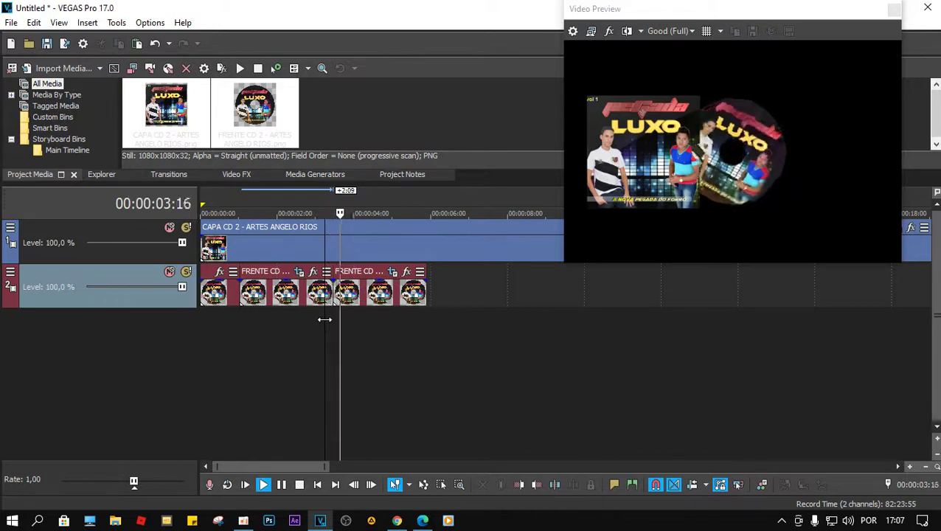
key(space)
click(319, 327)
key(space)
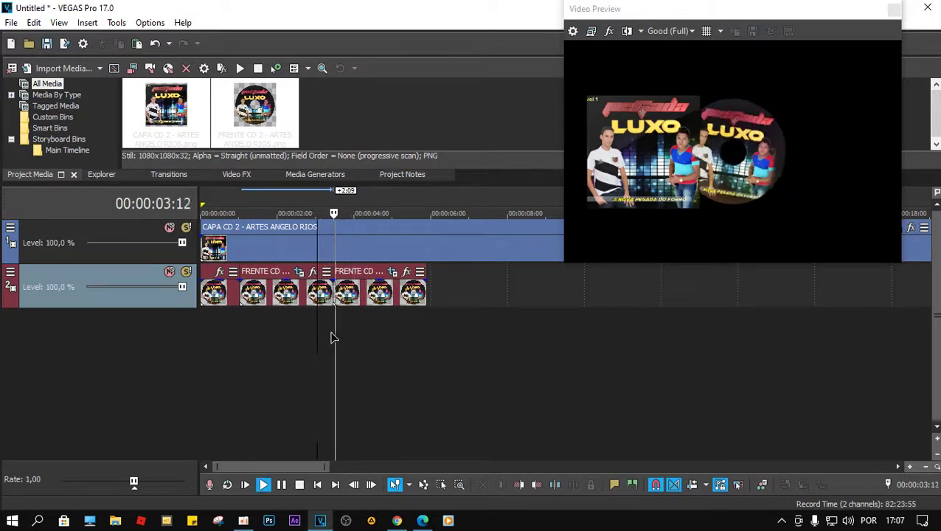
key(space)
Copy the two spinning disc segments, paste them at the end of the disc track, and play back across the join.
scroll(336, 338, down, 4)
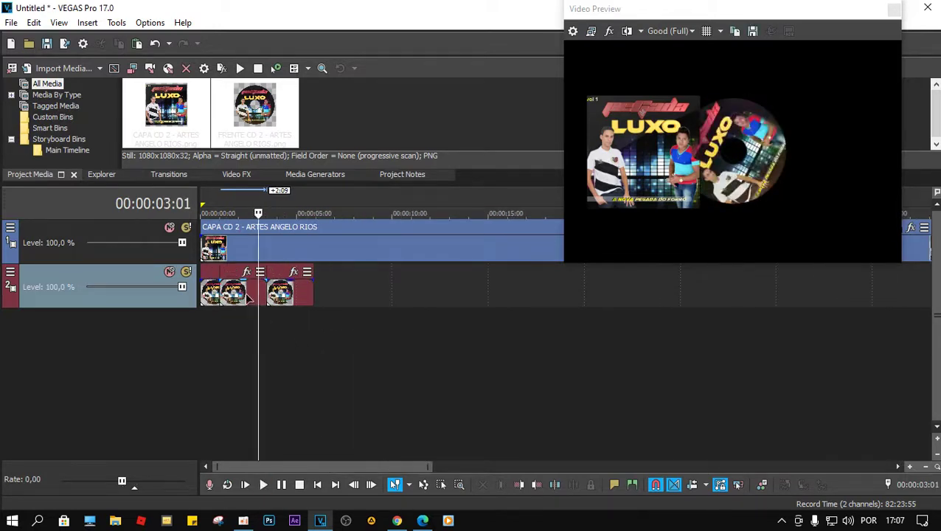
click(246, 295)
ctrl+click(285, 298)
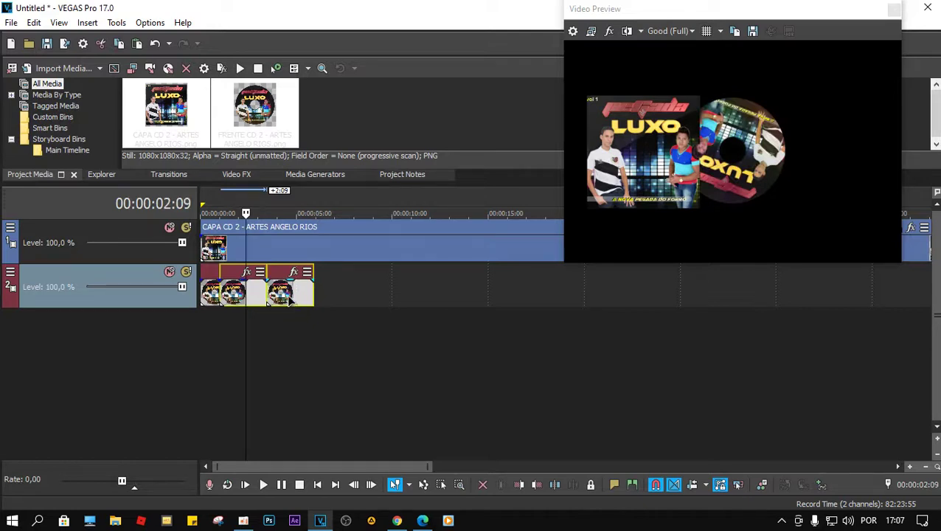
click(313, 315)
key(ctrl+v)
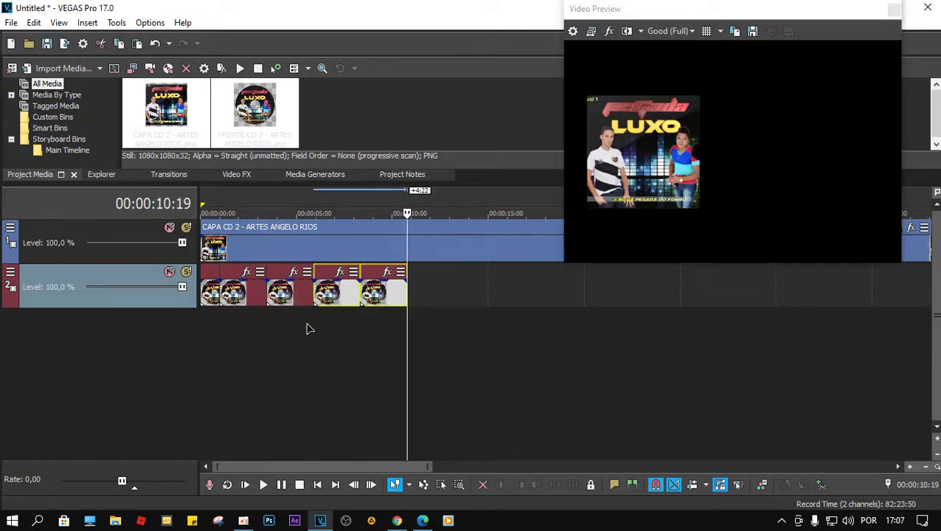
click(307, 325)
key(space)
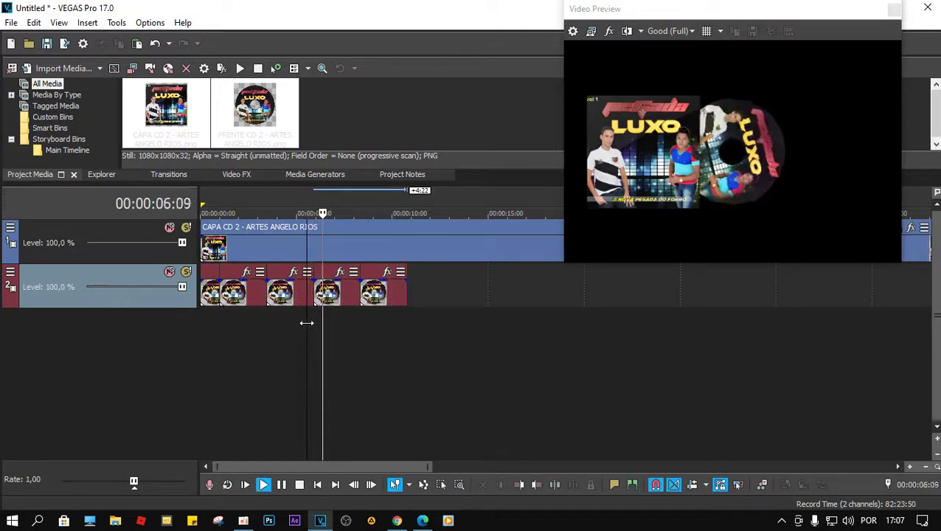
key(space)
Copy all four spinning disc segments and paste them at the end of the disc track.
click(256, 297)
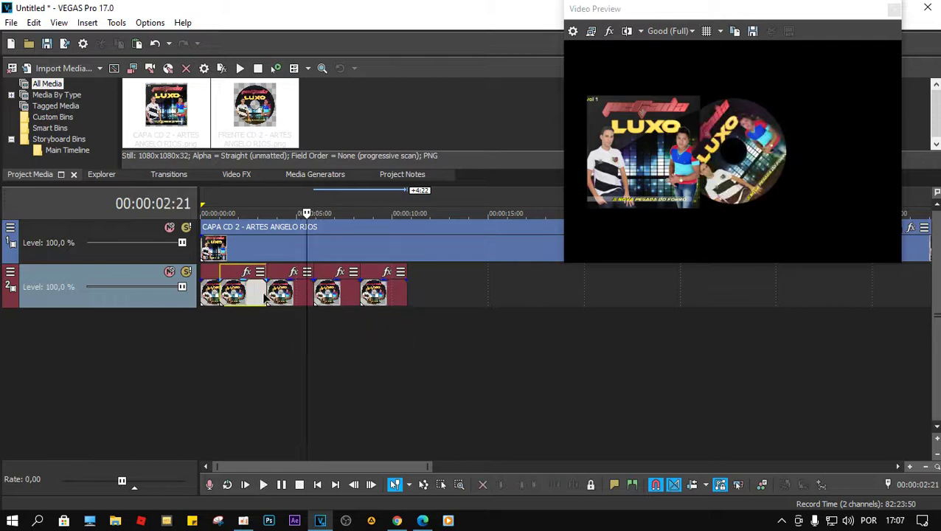
shift+click(387, 290)
click(408, 297)
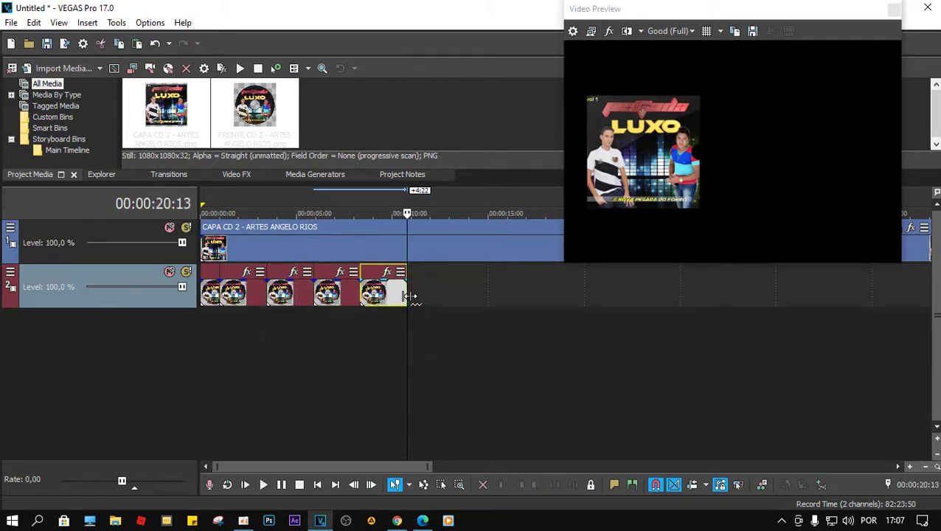
key(ctrl+v)
Copy the eight spinning disc segments and paste them after the last one, excluding the initial slide-out segment.
click(256, 297)
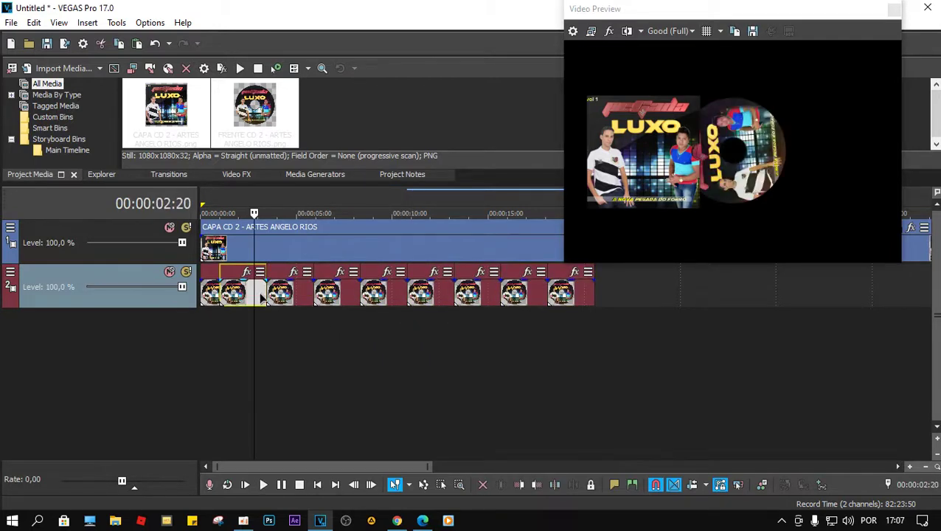
shift+click(583, 299)
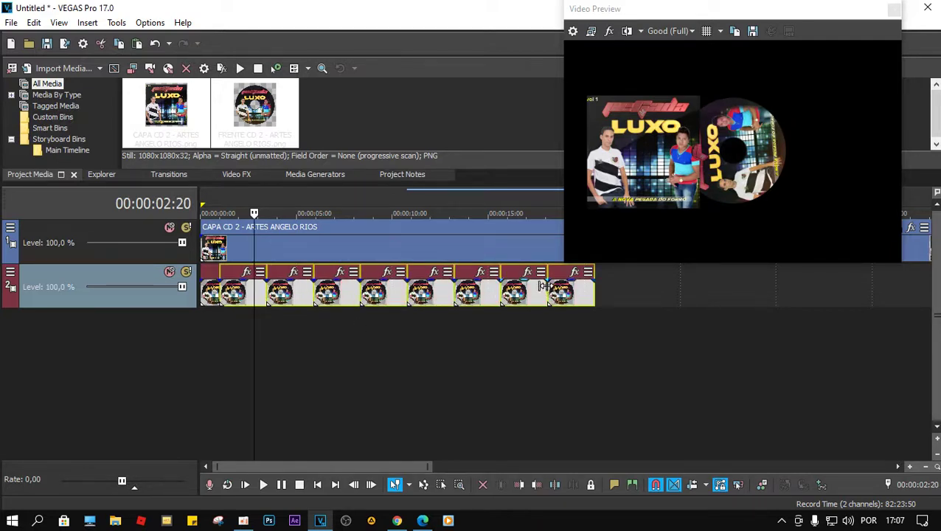
scroll(542, 315, down, 3)
click(326, 291)
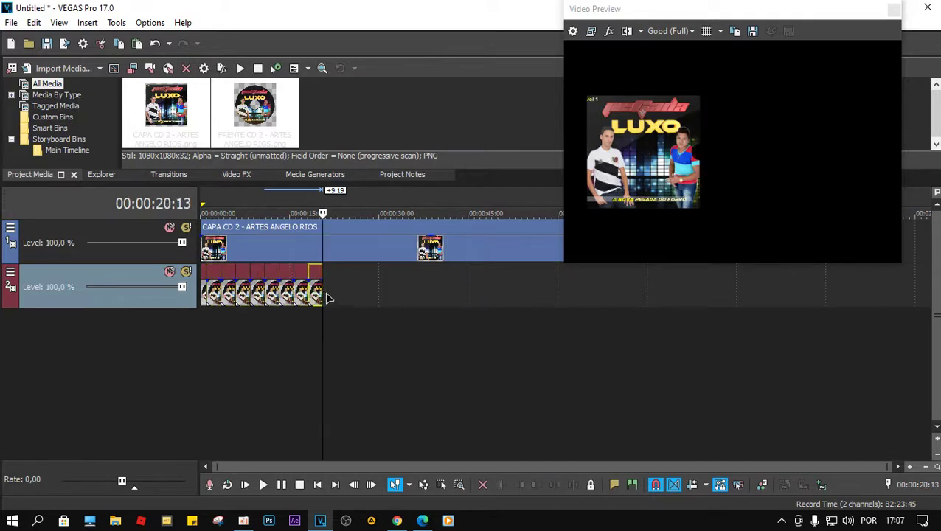
key(ctrl+v)
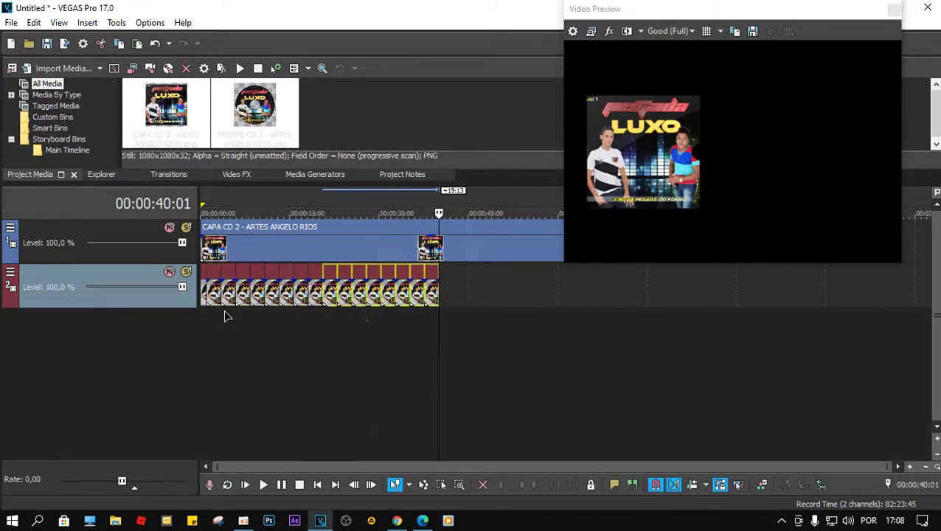
Copy the sixteen spinning disc segments and paste them at 00:00:40:01 to extend the rotation.
click(215, 297)
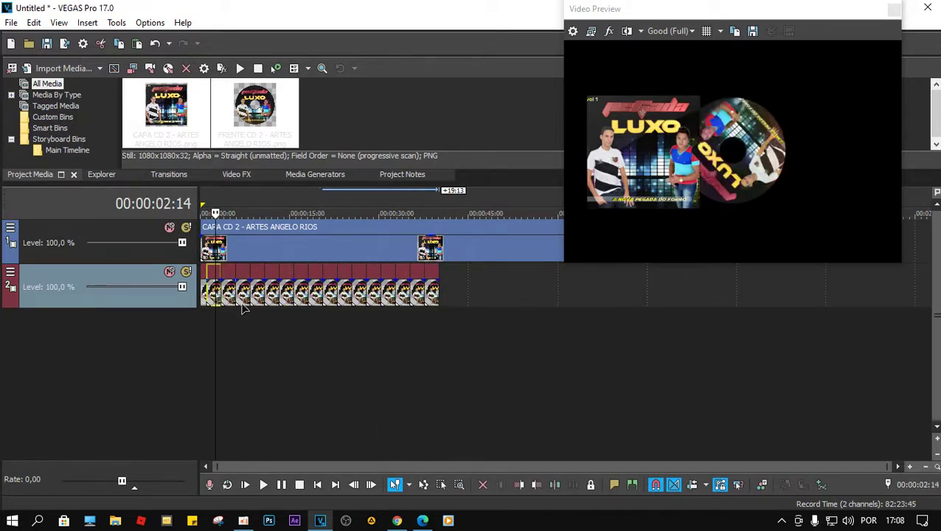
shift+click(433, 293)
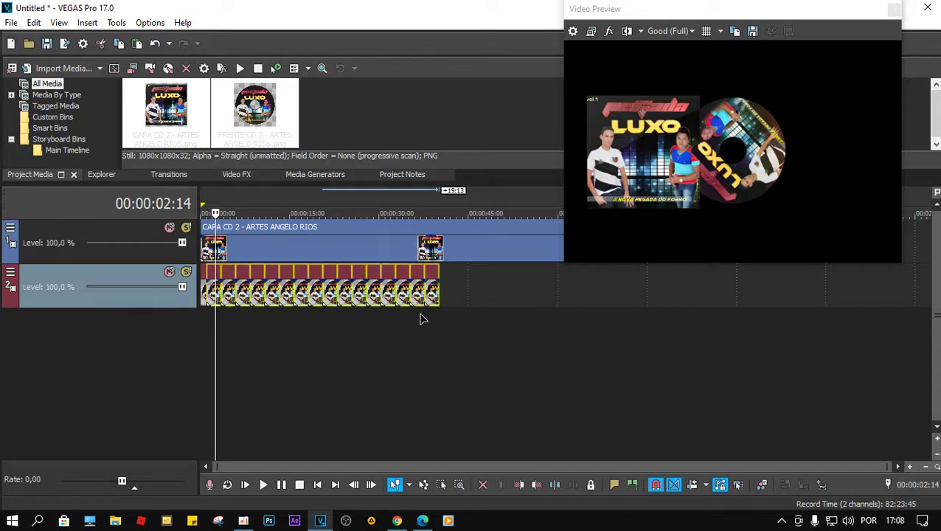
click(440, 293)
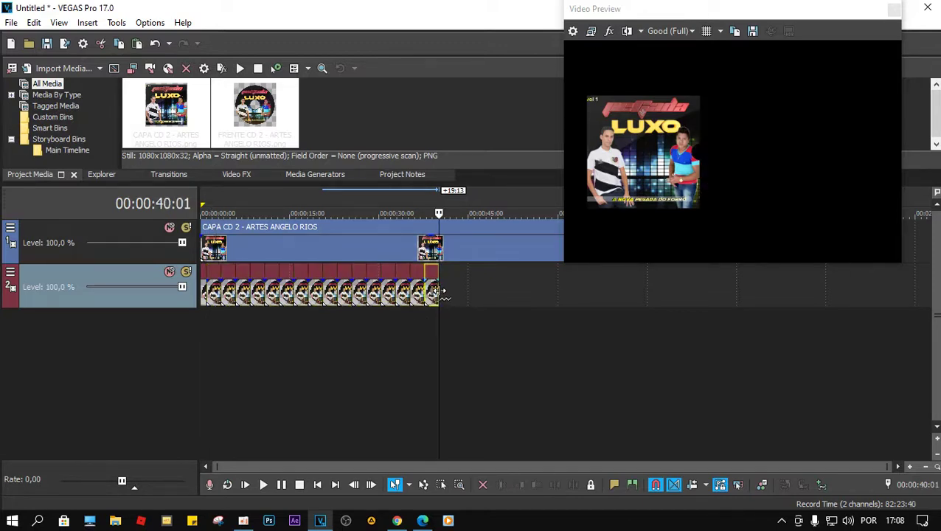
key(ctrl+v)
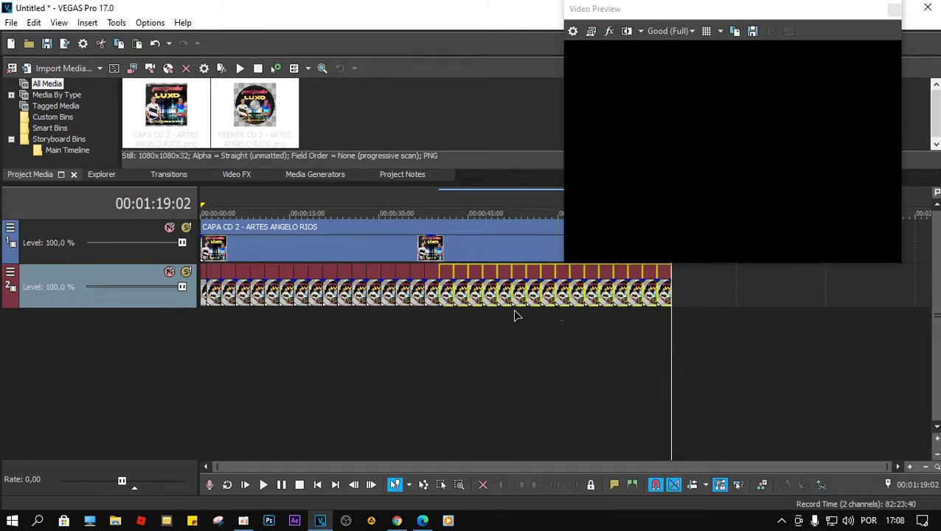
Import the song 01 from MUSICAS HD EXTERNO > MINHAS PRODUÇÕES > PEGADA DE LUXO 2016 > MP3 on drive D.
click(58, 68)
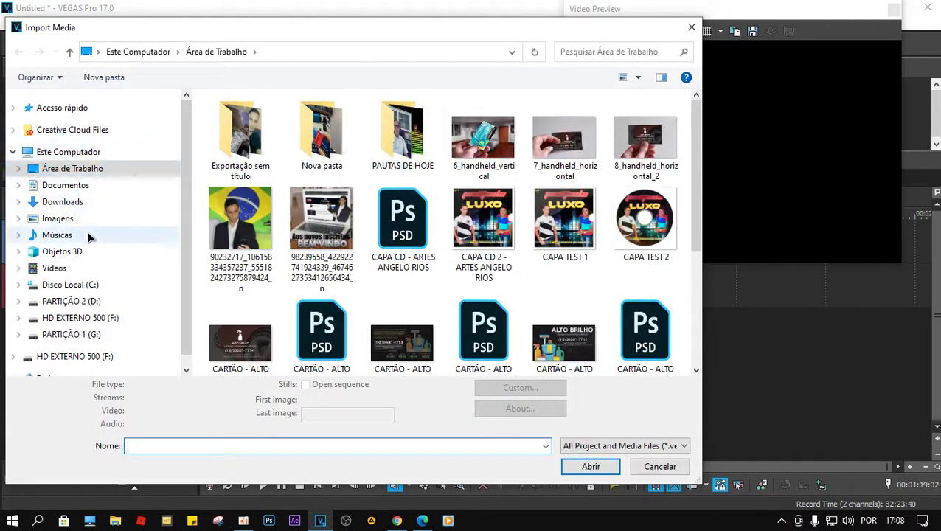
click(88, 236)
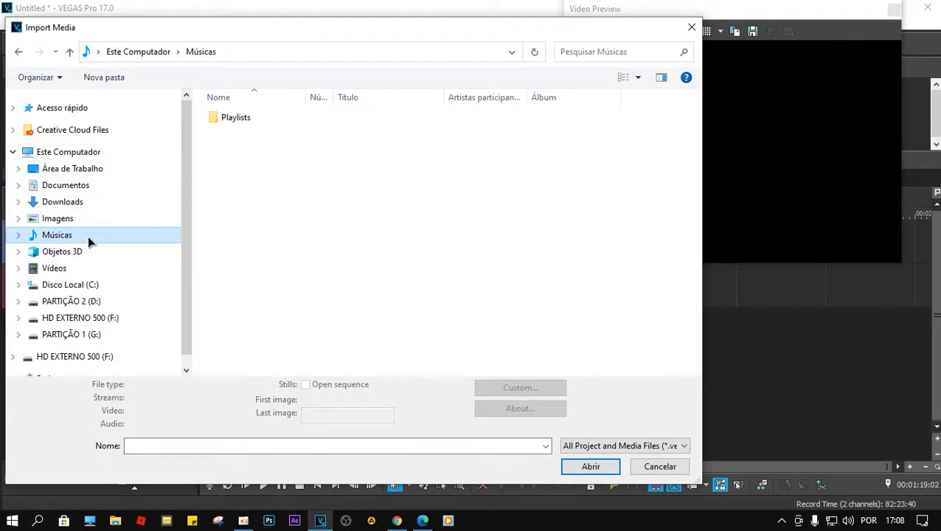
click(94, 303)
double_click(391, 147)
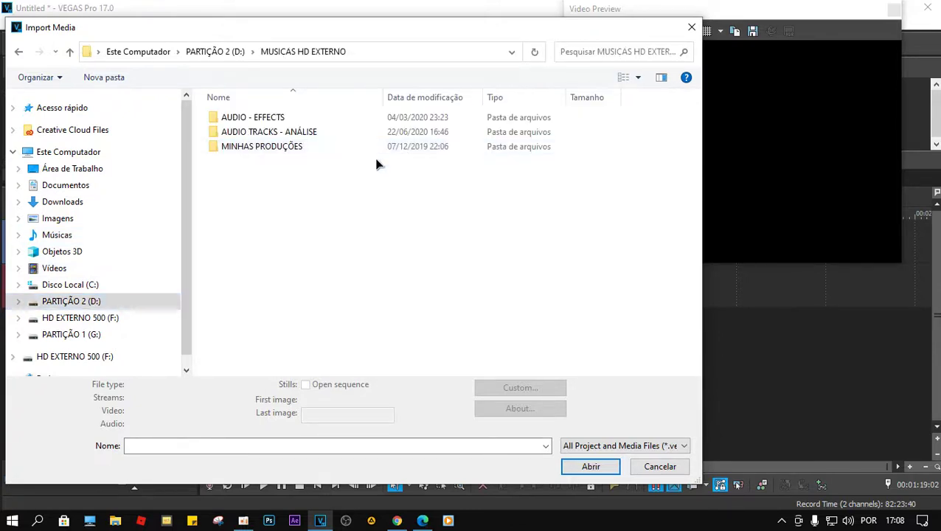
click(277, 151)
double_click(277, 150)
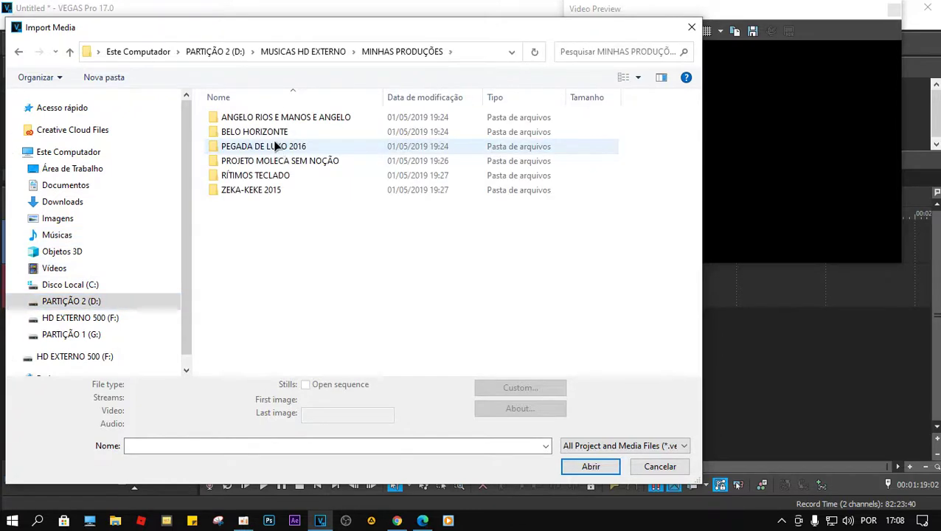
double_click(279, 149)
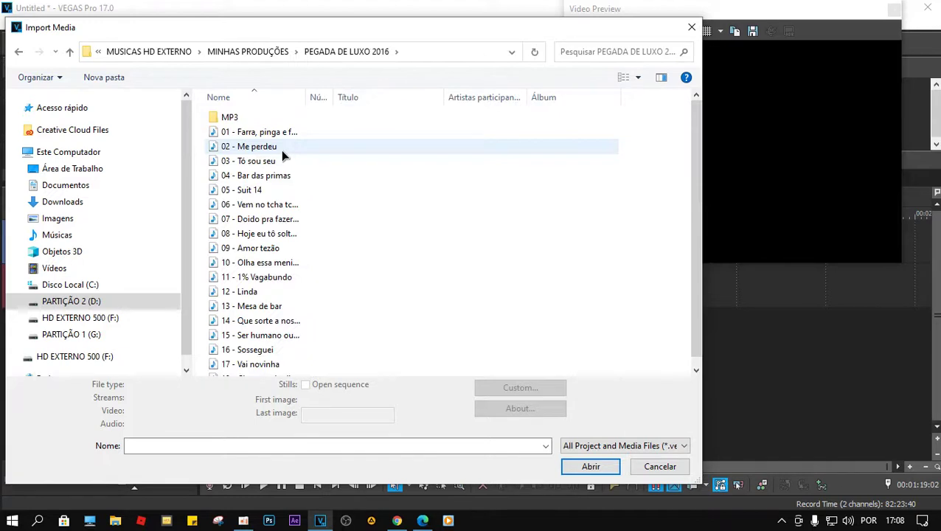
click(252, 126)
double_click(253, 119)
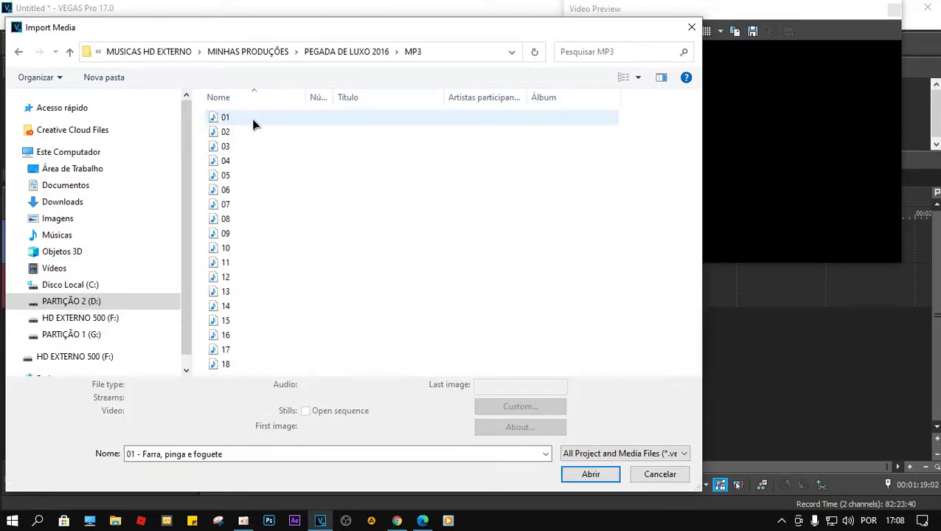
click(252, 120)
click(590, 475)
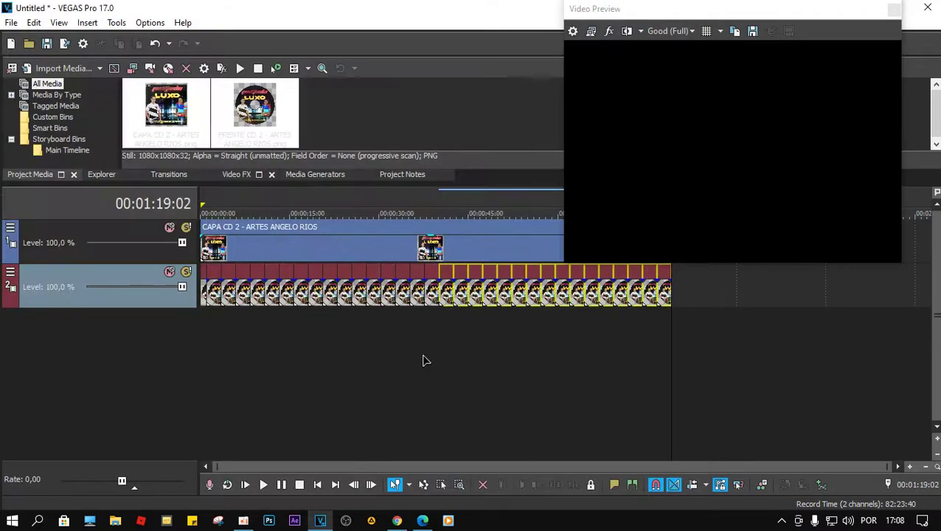
Place 01.mp3 on a new audio track from the project start and extend the sleeve cover event to the song's end.
drag(173, 127, 279, 337)
scroll(431, 352, down, 2)
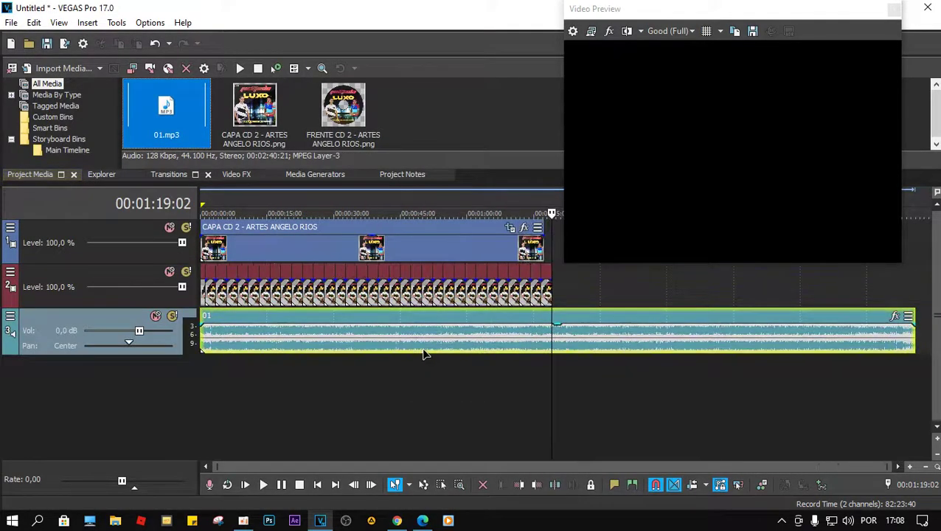
drag(790, 26, 273, 68)
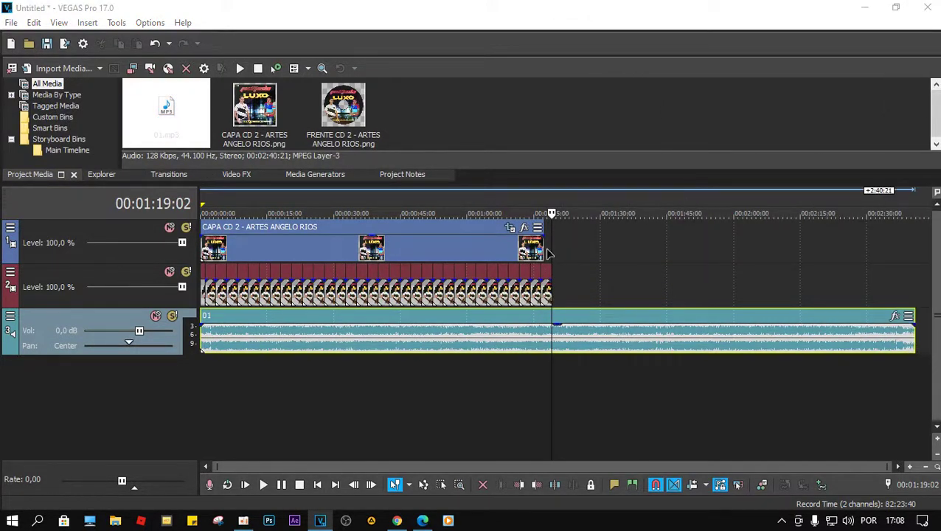
drag(544, 242, 915, 253)
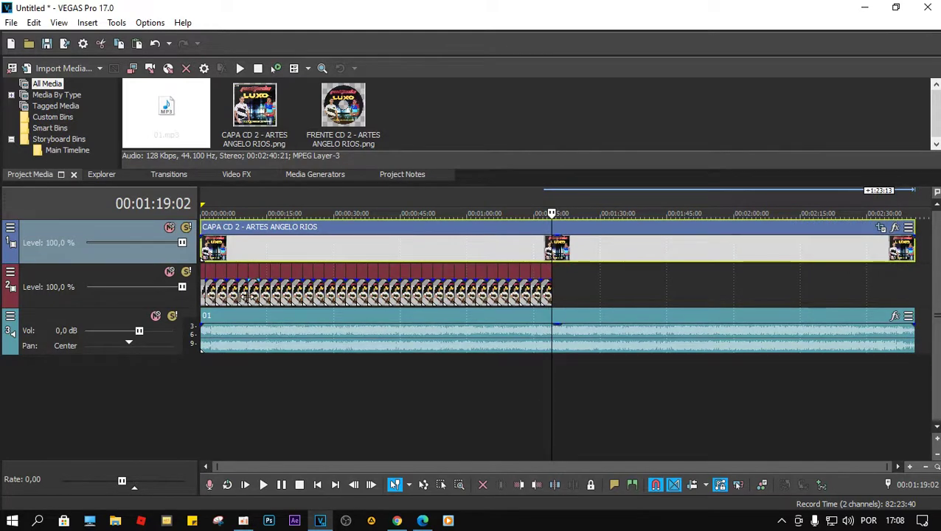
Copy all spinning disc segments except the initial slide-out and paste them at 00:01:19:02.
click(211, 294)
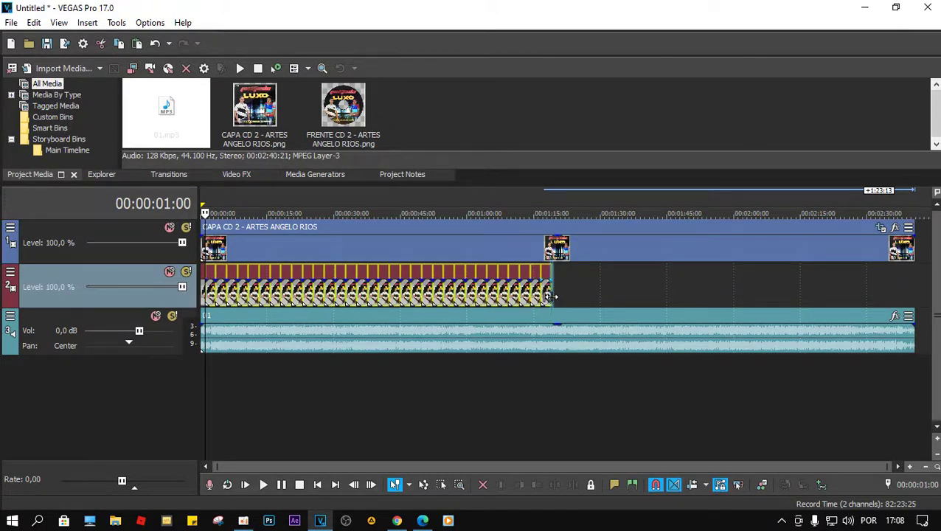
click(551, 295)
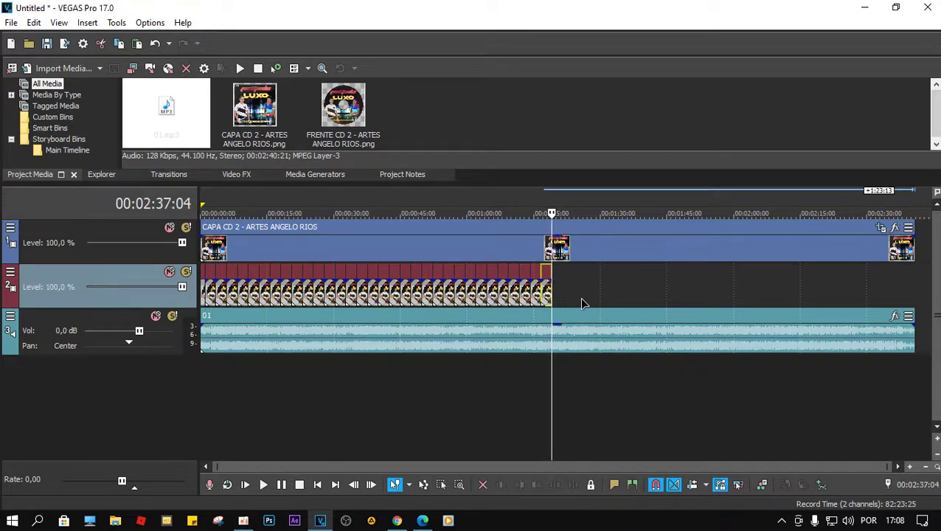
key(ctrl+v)
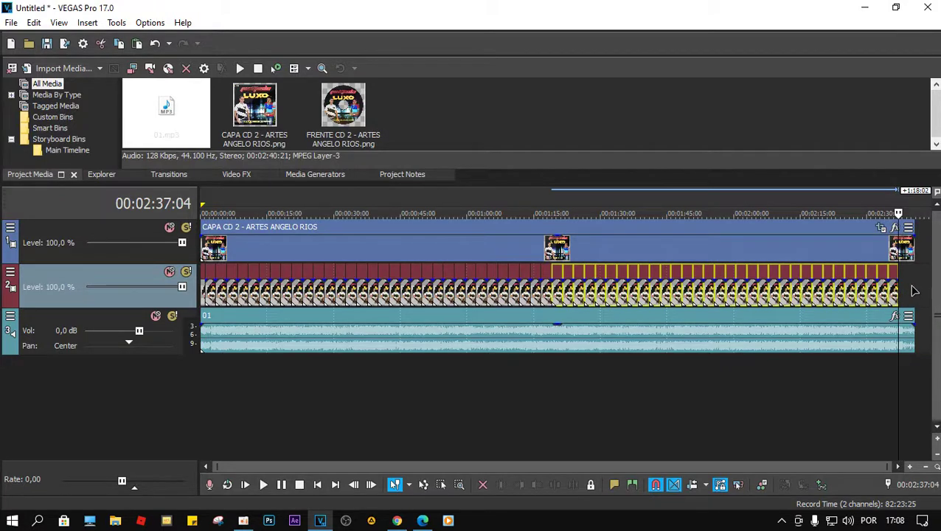
Copy the last three spinning disc segments, paste them at 00:02:37:04, and delete the surplus segment past the song's end.
click(867, 293)
drag(867, 294, 887, 294)
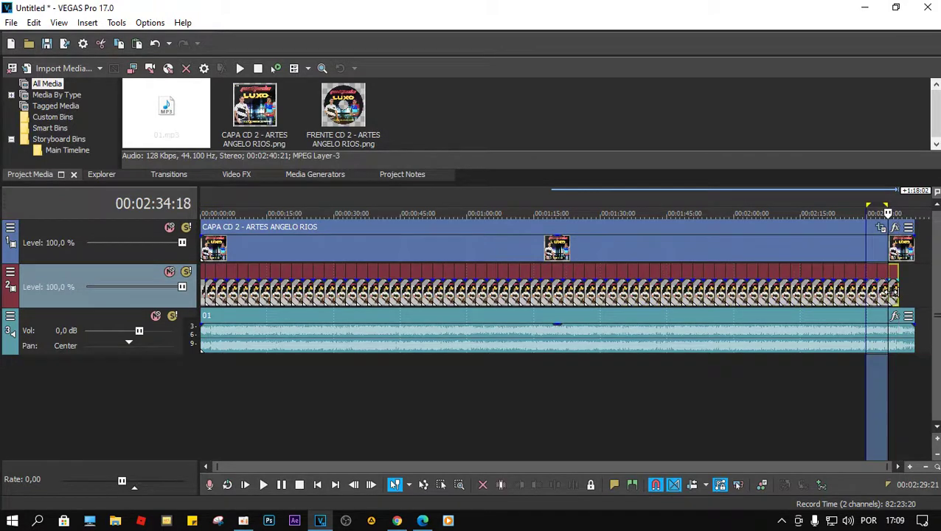
click(871, 294)
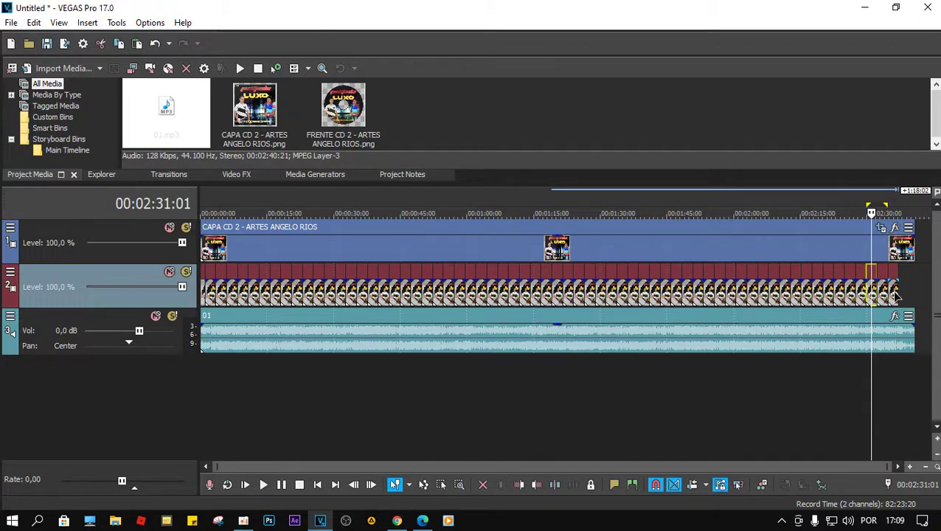
shift+click(895, 293)
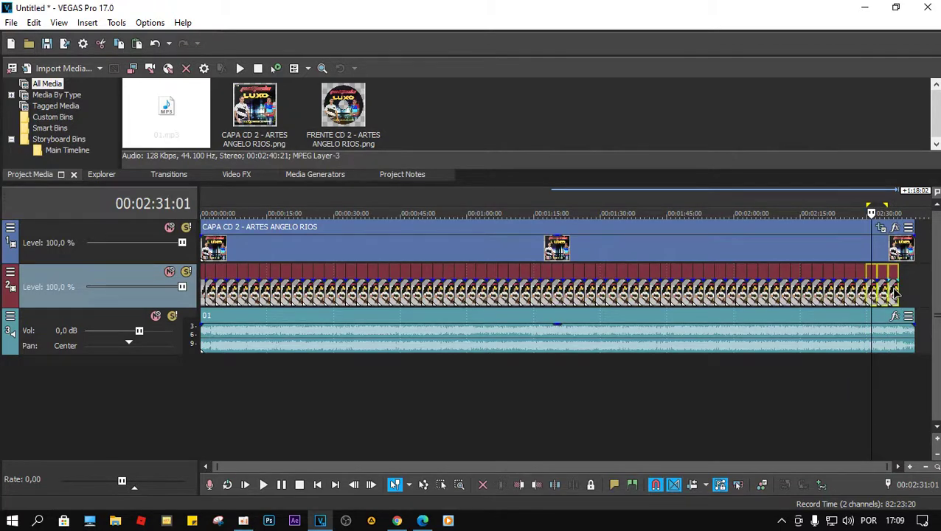
key(ctrl+v)
key(ctrl+v)
click(910, 292)
key(Delete)
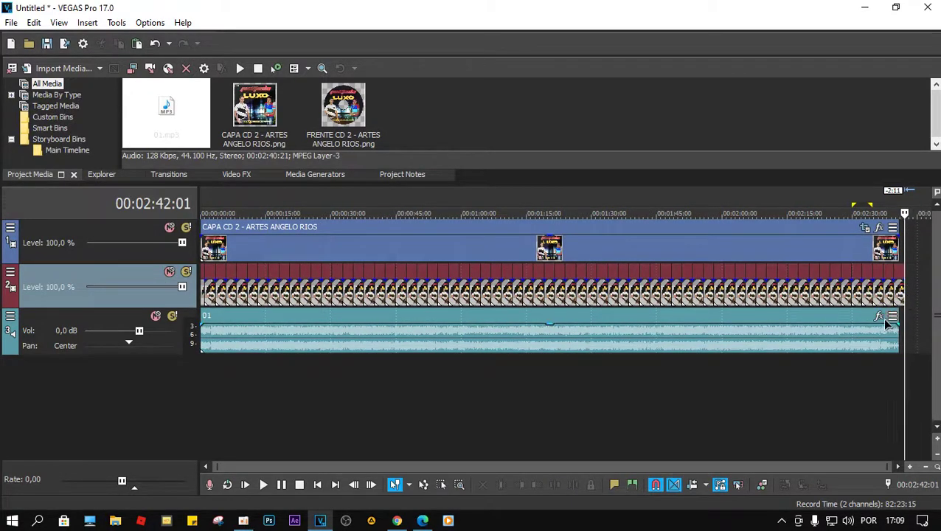
Trim the final spinning disc segment to end exactly with the song.
click(881, 331)
scroll(890, 329, up, 2)
scroll(890, 329, up, 3)
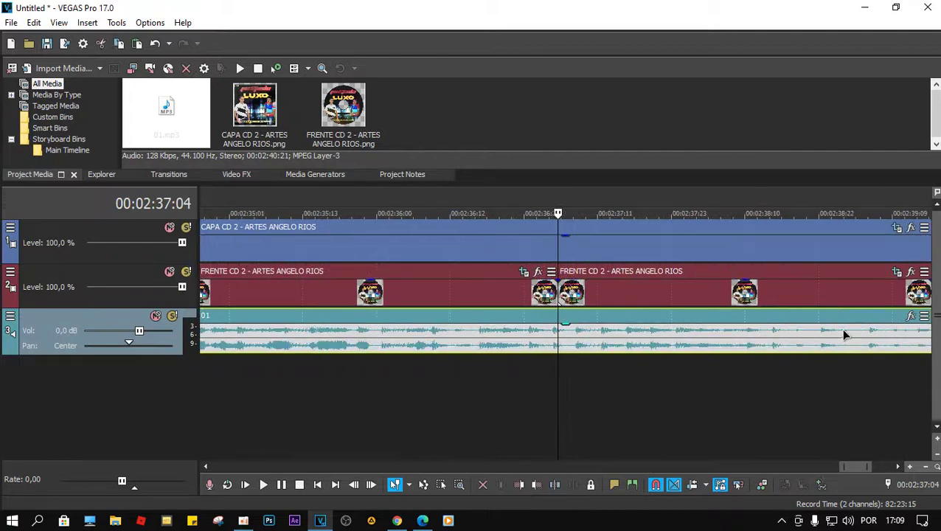
scroll(841, 328, down, 2)
drag(867, 292, 848, 293)
key(space)
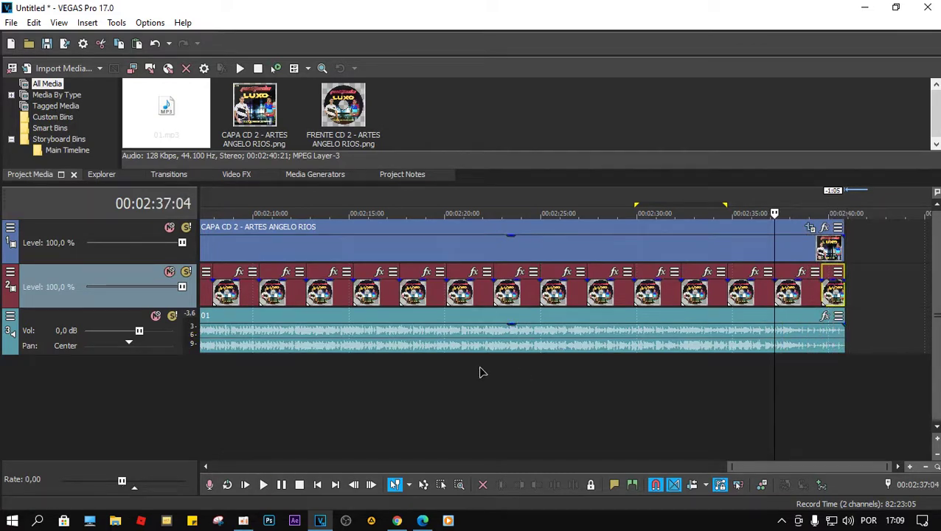
Play the disc slide-out and spin from the project start in a floating Video Preview, then stop playback.
click(317, 485)
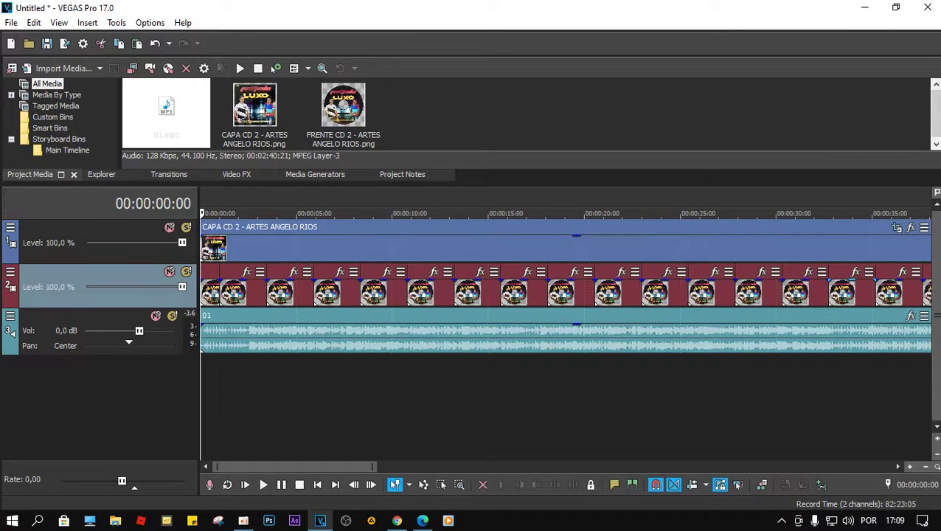
key(alt+shift+4)
drag(796, 103, 689, 70)
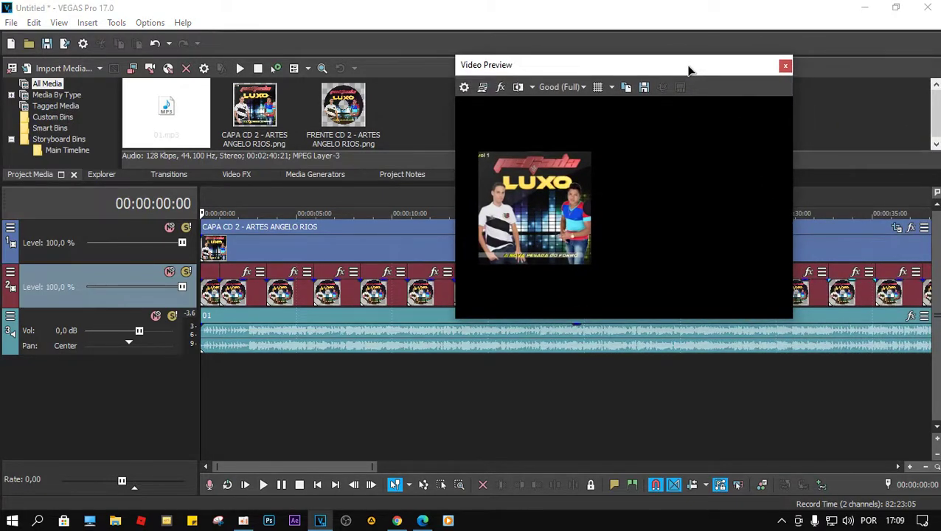
key(space)
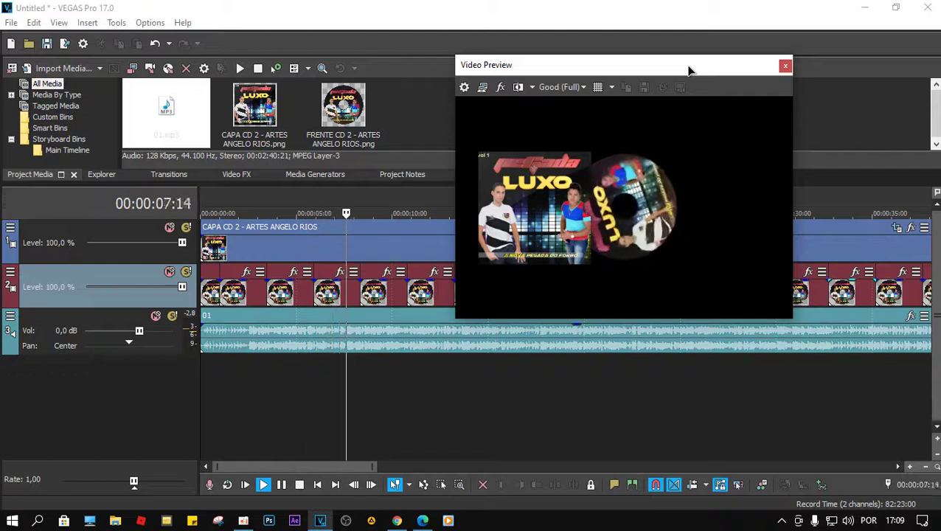
key(space)
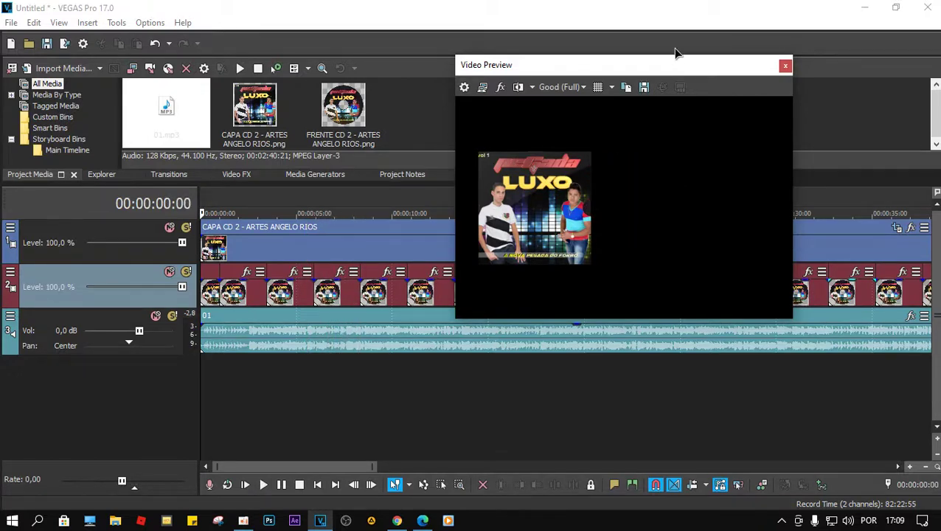
Fit the whole project in the timeline view and bring the floating Video Preview back over it.
drag(649, 64, 273, 68)
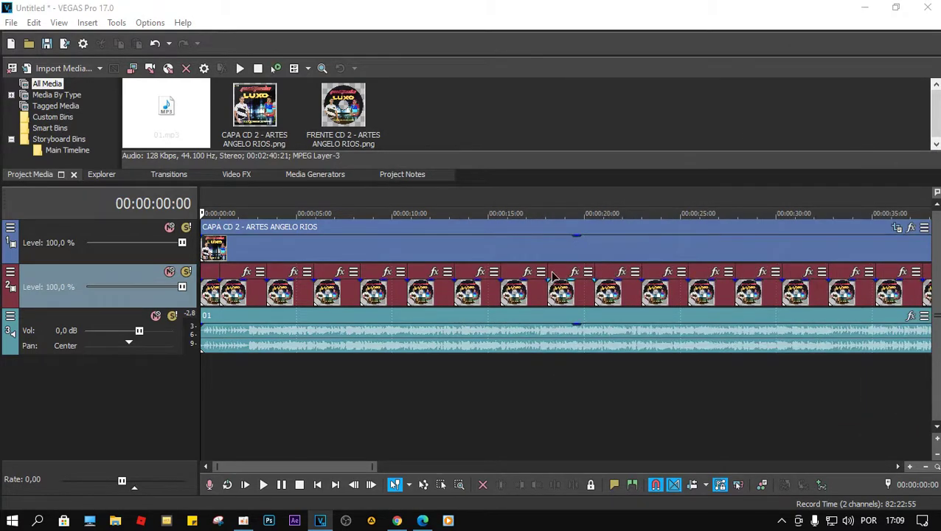
scroll(553, 276, down, 8)
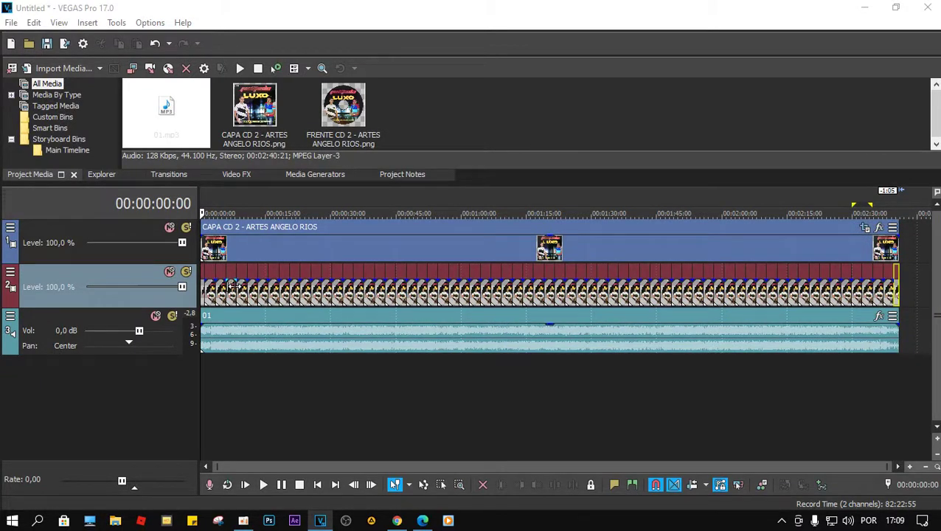
key(alt+4)
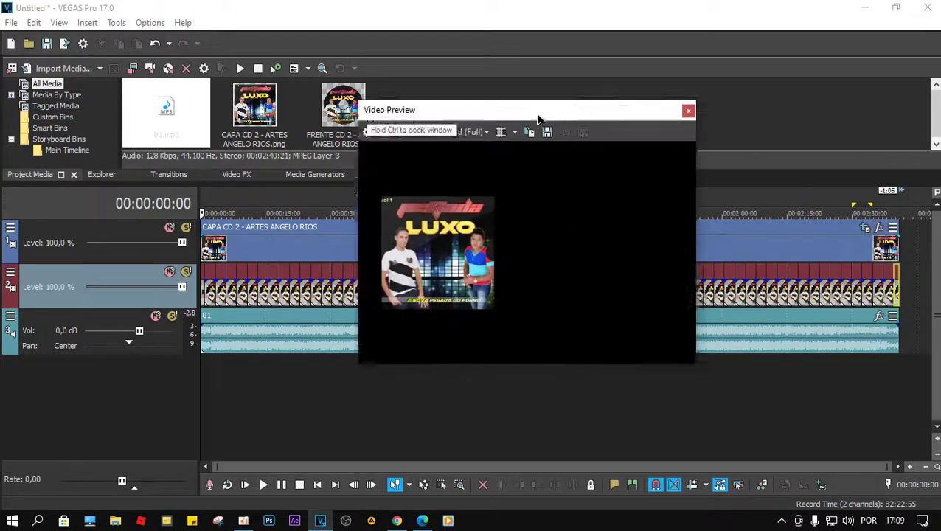
drag(542, 81, 587, 87)
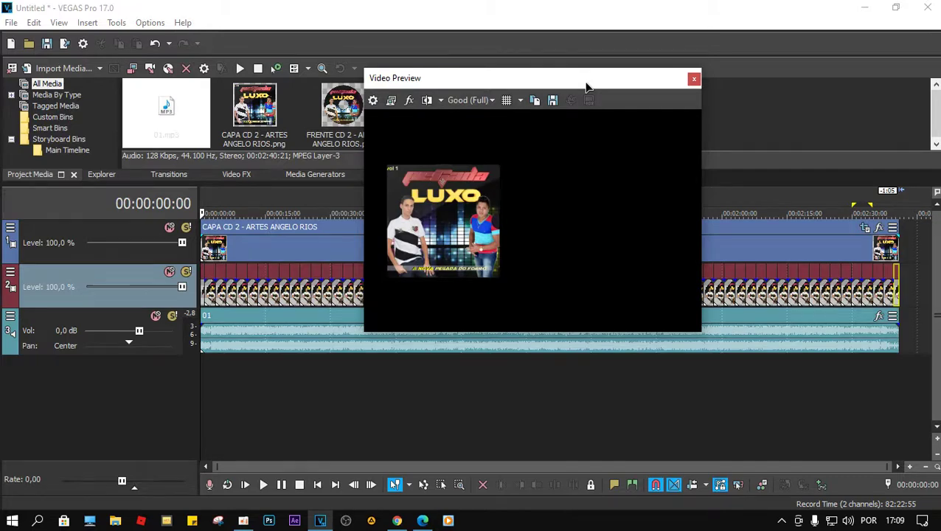
Switch to Chrome and search Google for "WALL PAPER GIF" in a new tab.
click(397, 520)
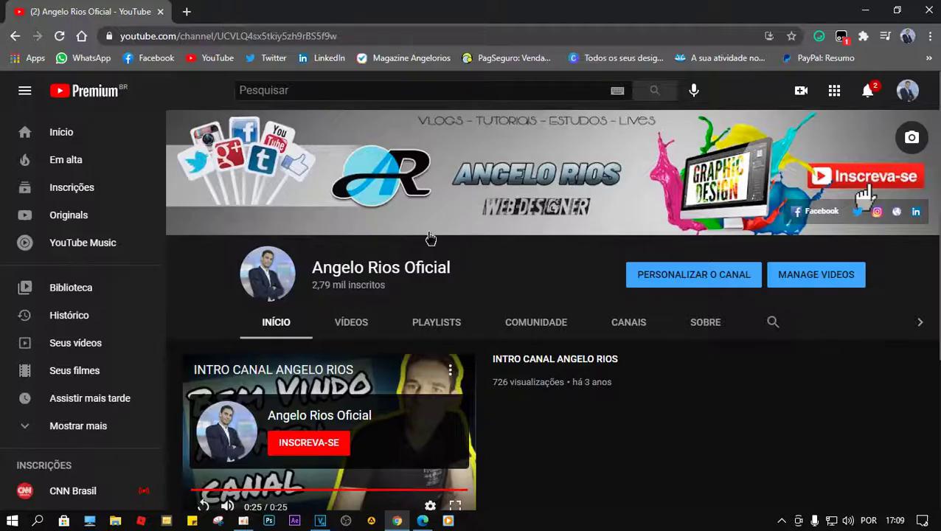
click(187, 11)
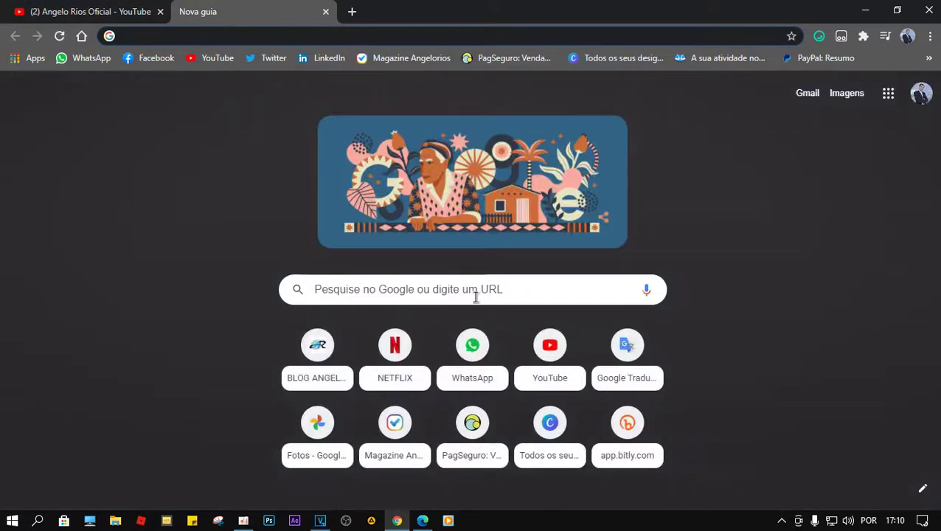
click(481, 290)
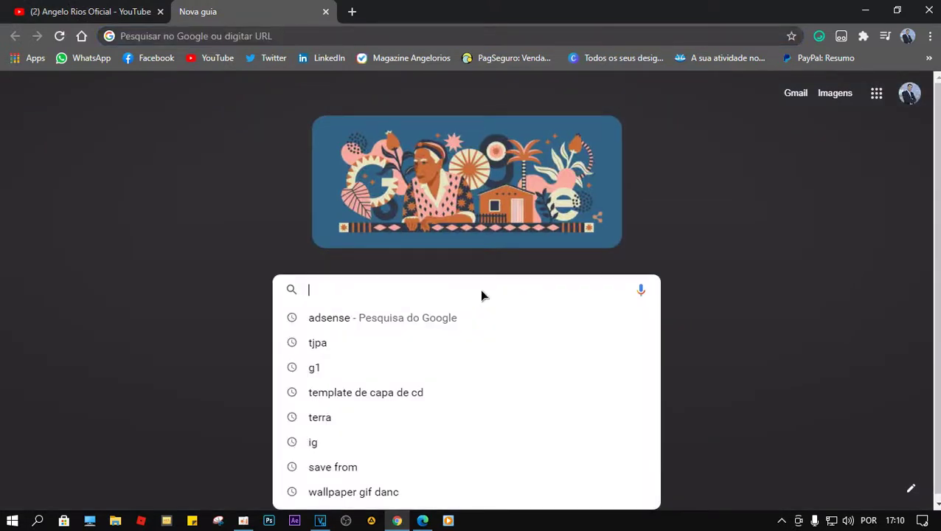
text(WALL PAPER)
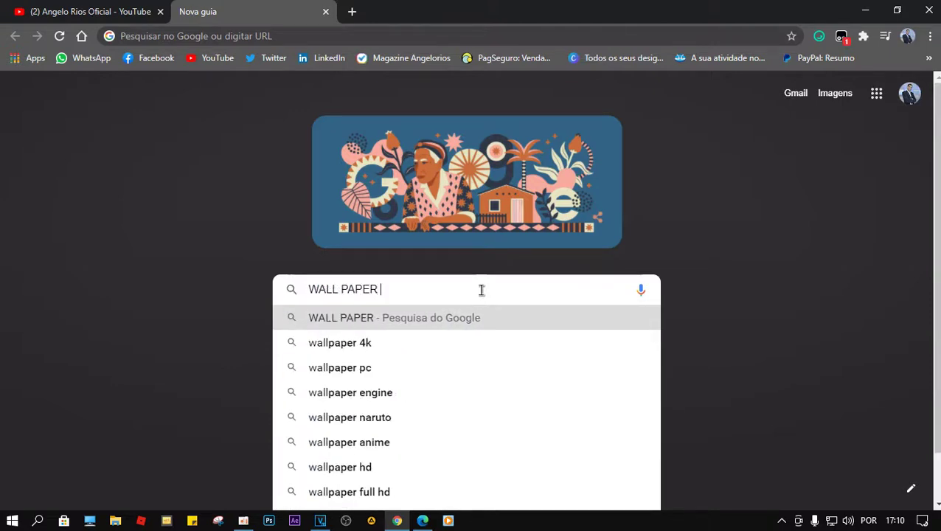
text( GI)
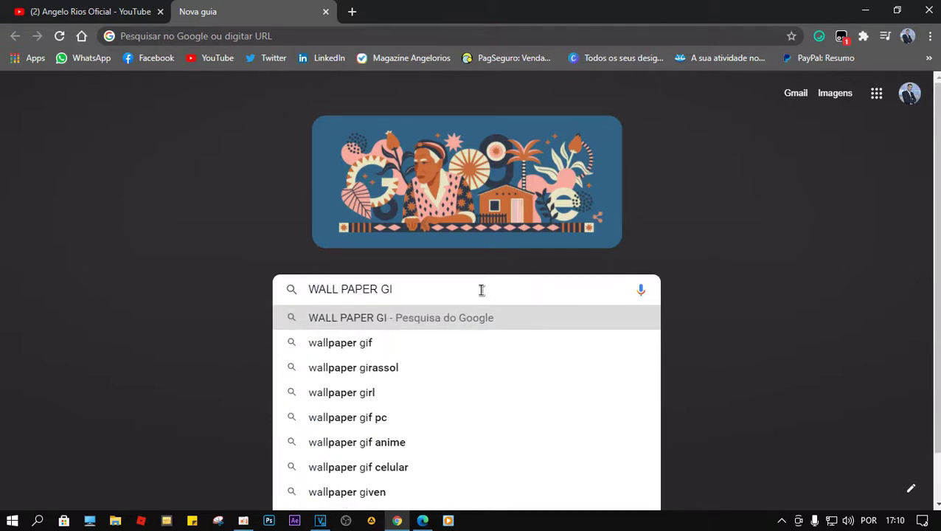
text(F)
key(Return)
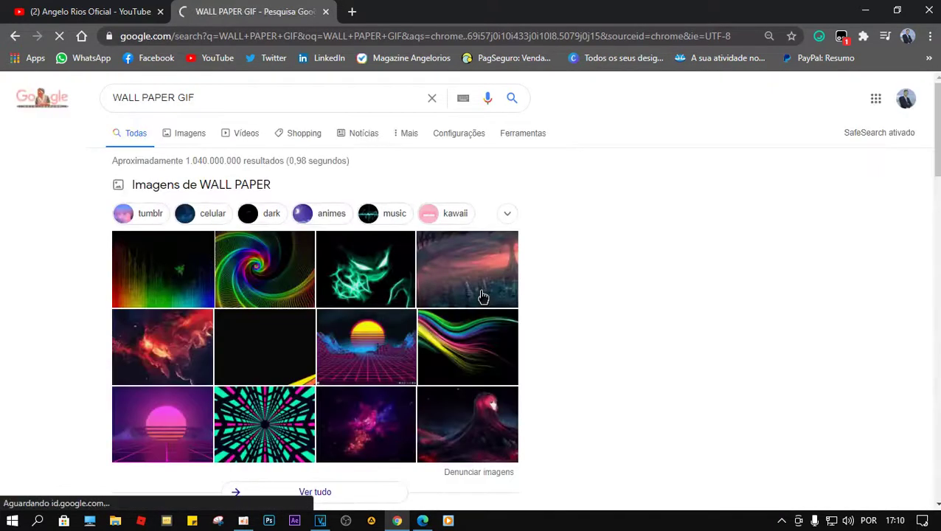
Open the full image results for the wallpaper GIF search.
scroll(446, 201, down, 2)
scroll(431, 289, up, 2)
scroll(369, 295, down, 3)
scroll(326, 288, up, 3)
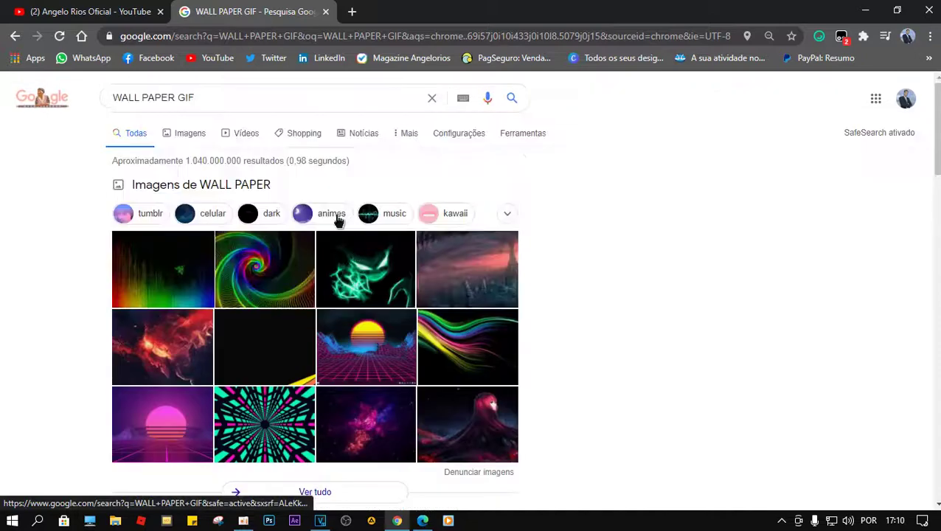
scroll(440, 281, down, 3)
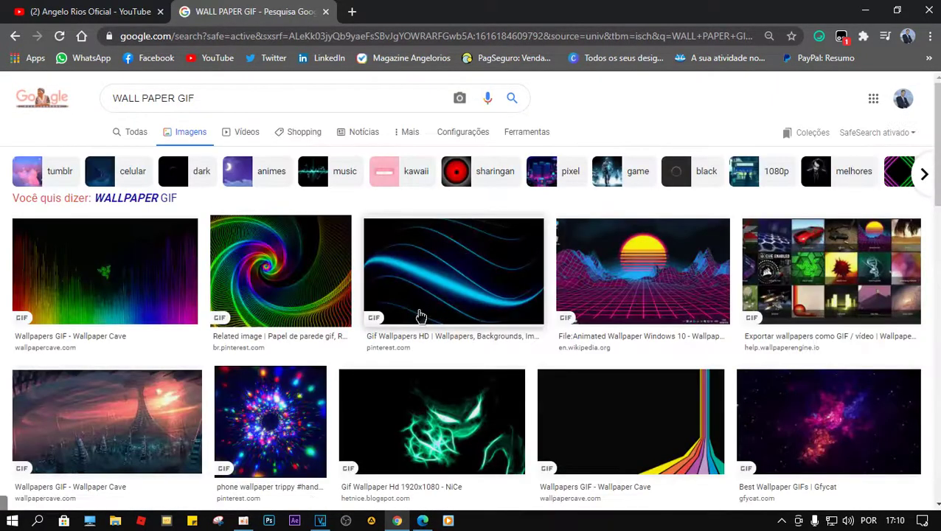
Examine the wallpaper GIF image results for a suitable animated background, returning to the first rows.
scroll(422, 320, down, 2)
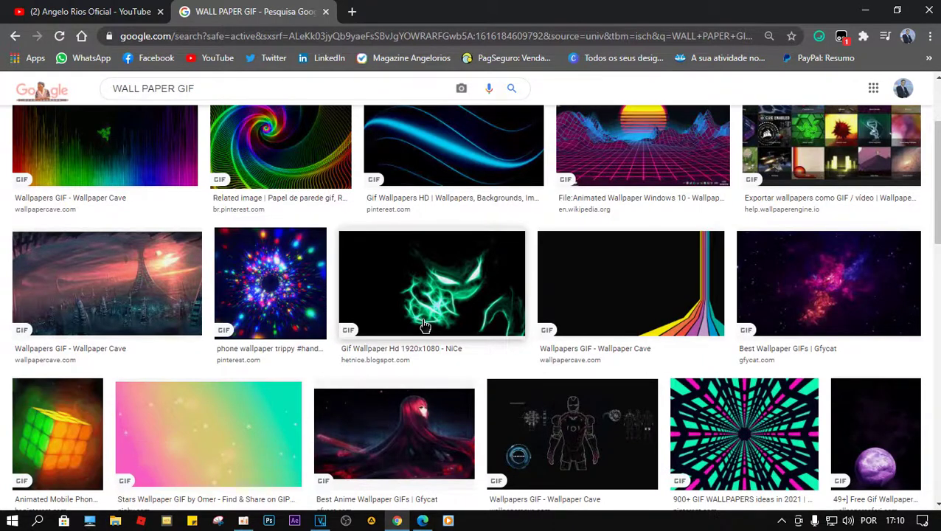
scroll(435, 284, down, 2)
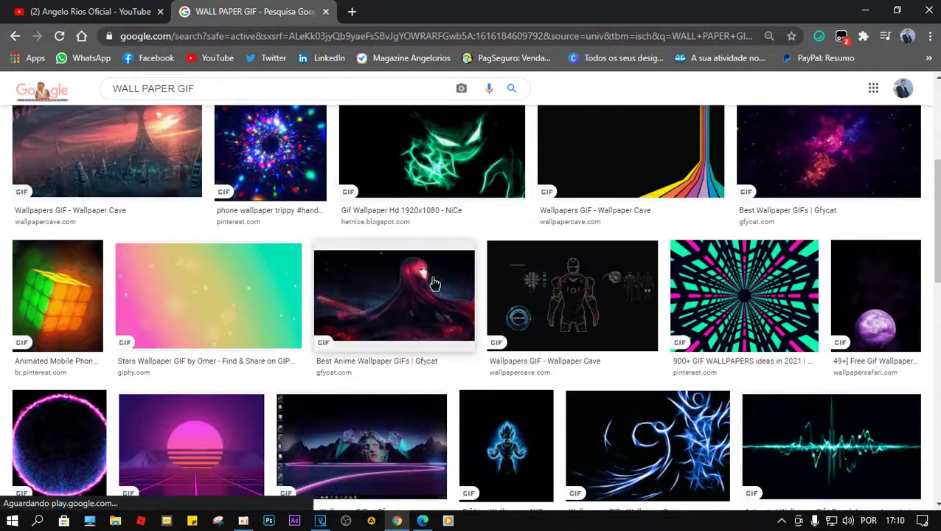
scroll(427, 299, down, 2)
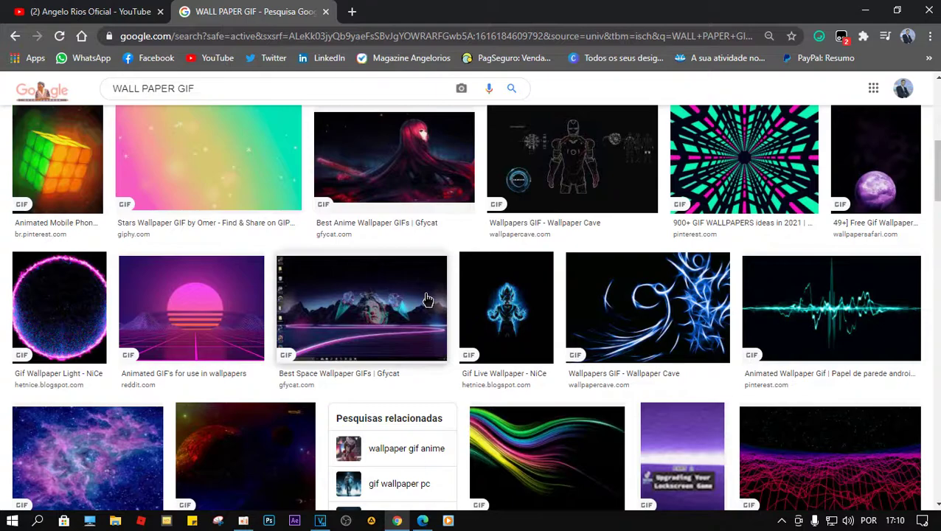
scroll(416, 303, down, 4)
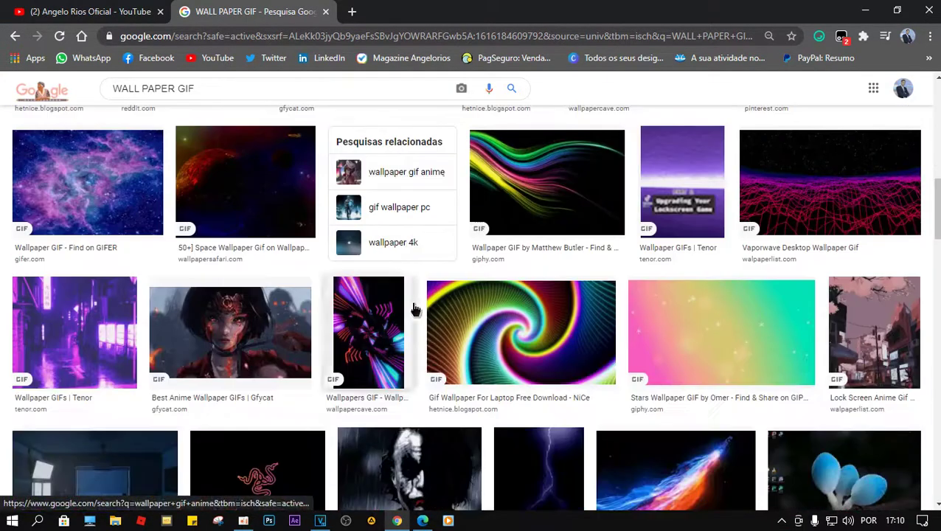
scroll(416, 290, down, 3)
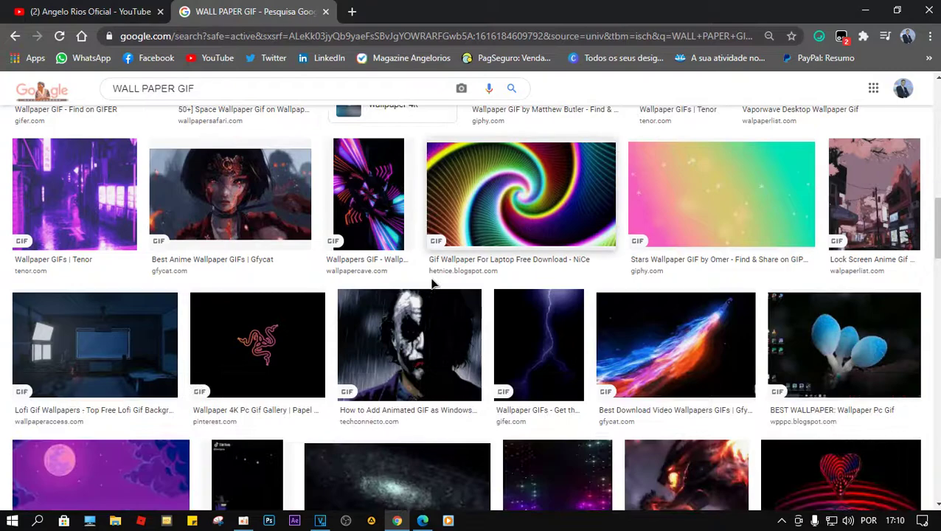
scroll(438, 287, down, 2)
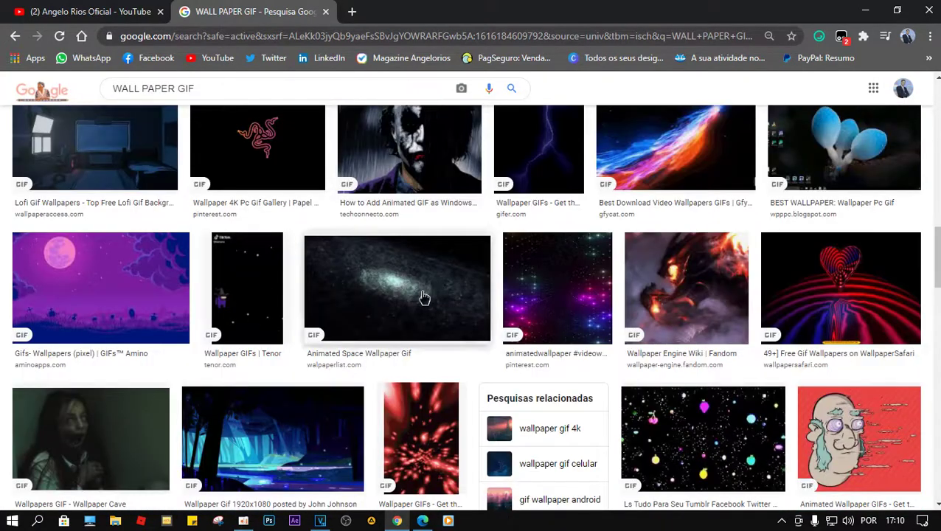
scroll(424, 298, down, 2)
scroll(424, 297, down, 2)
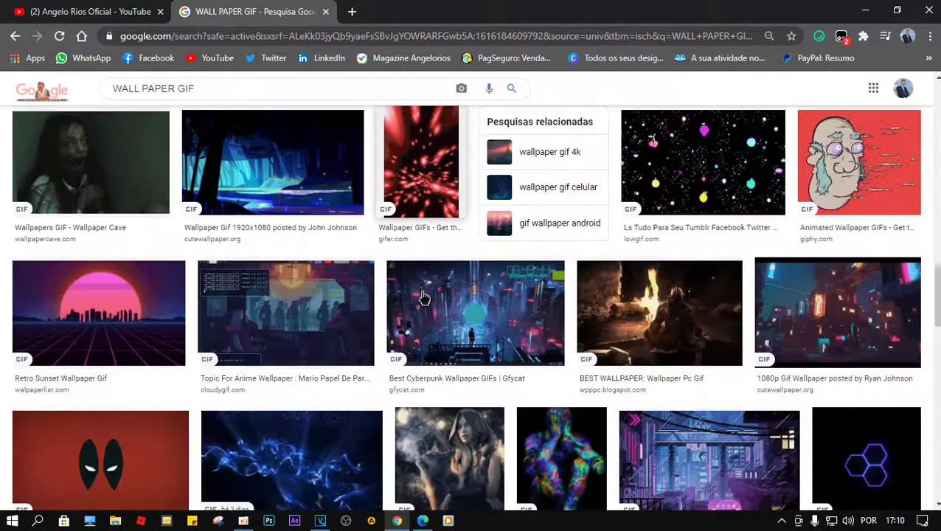
scroll(416, 291, down, 4)
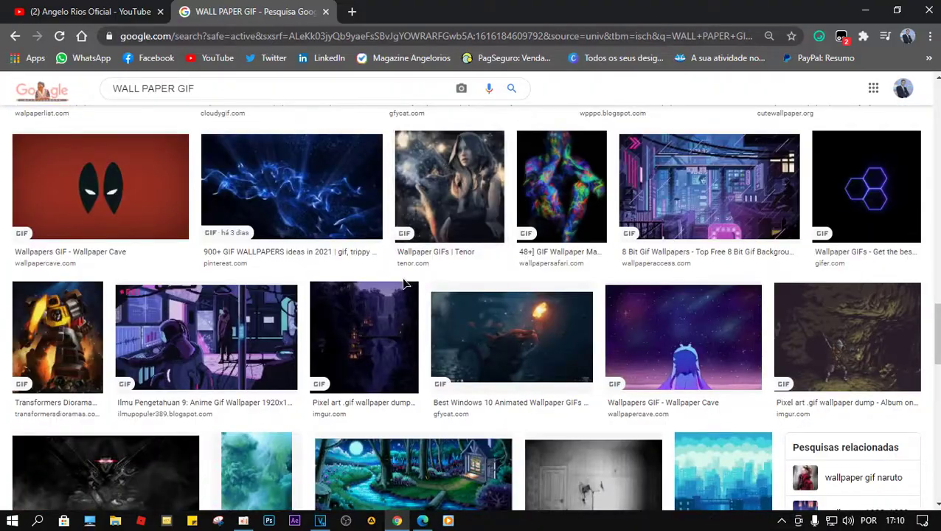
scroll(413, 295, up, 15)
scroll(477, 316, up, 3)
scroll(477, 303, down, 1)
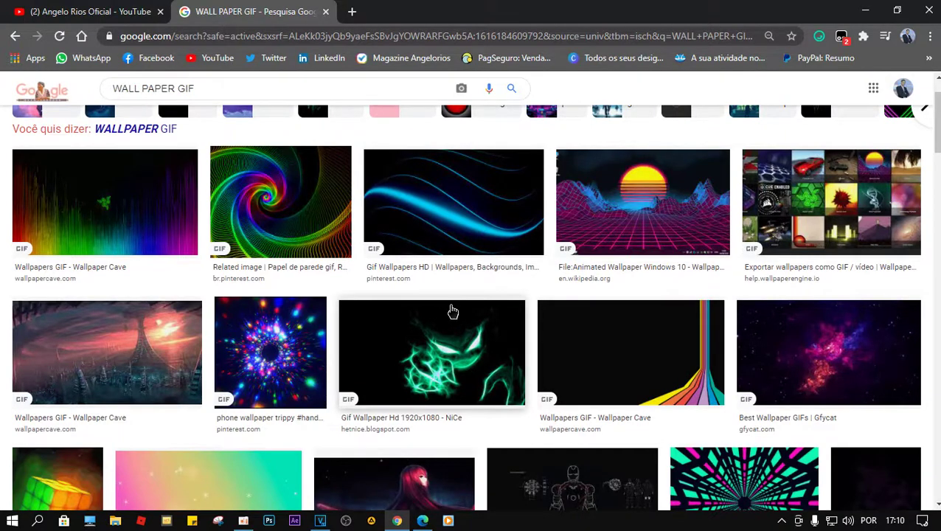
scroll(453, 312, up, 1)
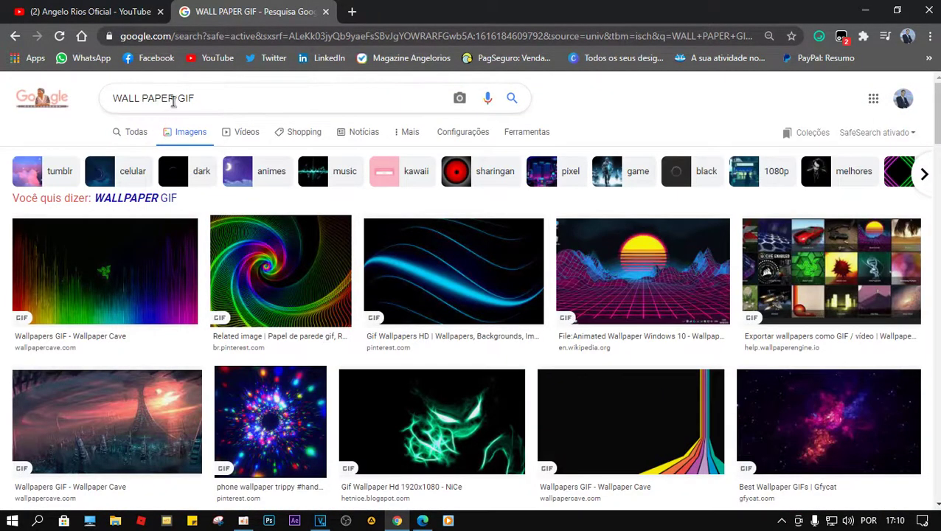
Change the image search from wallpapers to "EQUALIZER GIF" and run it.
drag(174, 99, 77, 101)
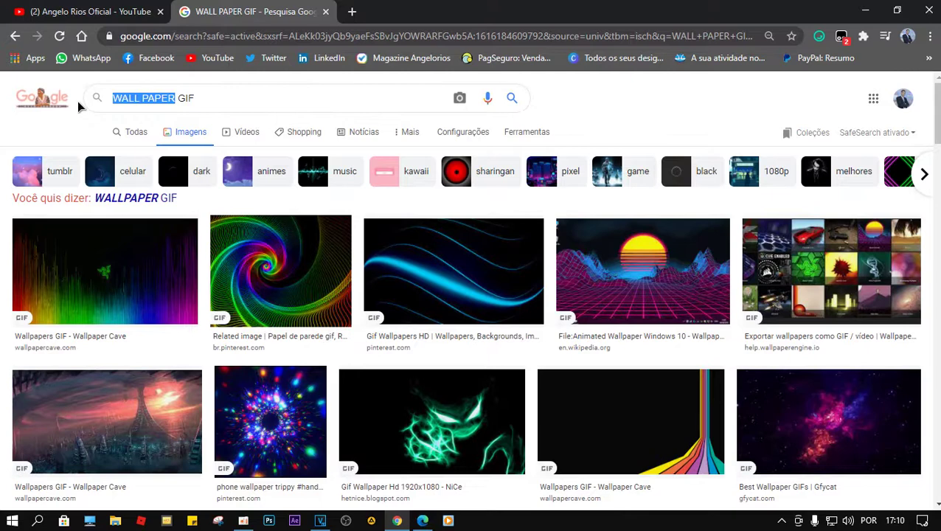
text(EQUALIZER)
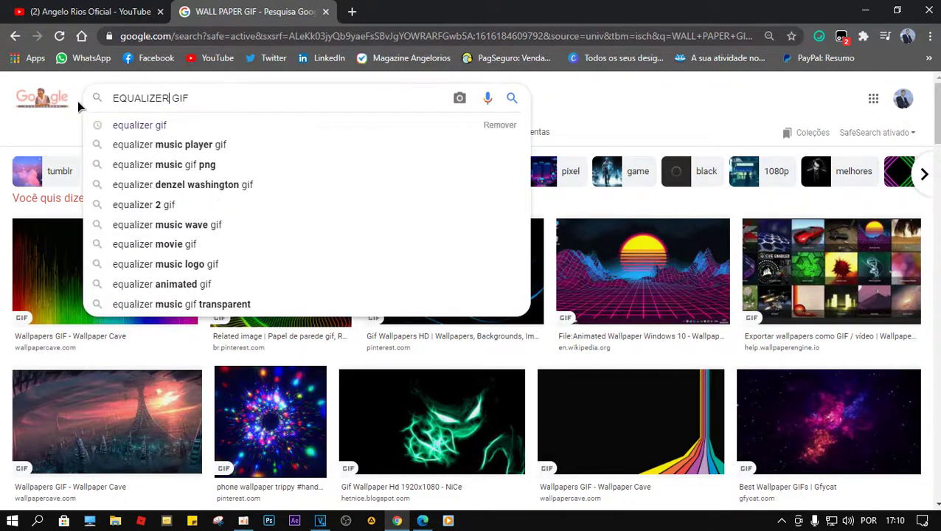
key(Return)
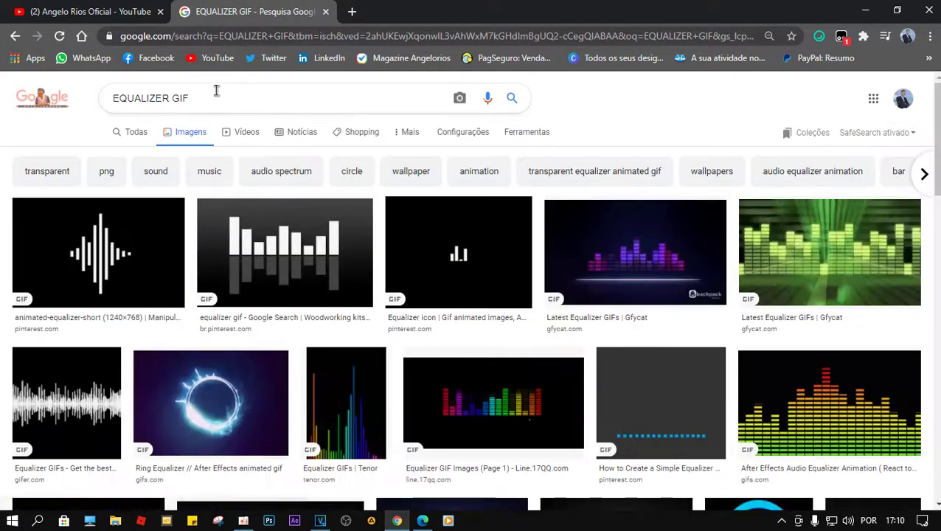
Browse the equalizer GIF results and preview the rainbow-coloured Graphic Equalizer Wallpapers Gif from Wallpaper Cave.
scroll(361, 209, down, 1)
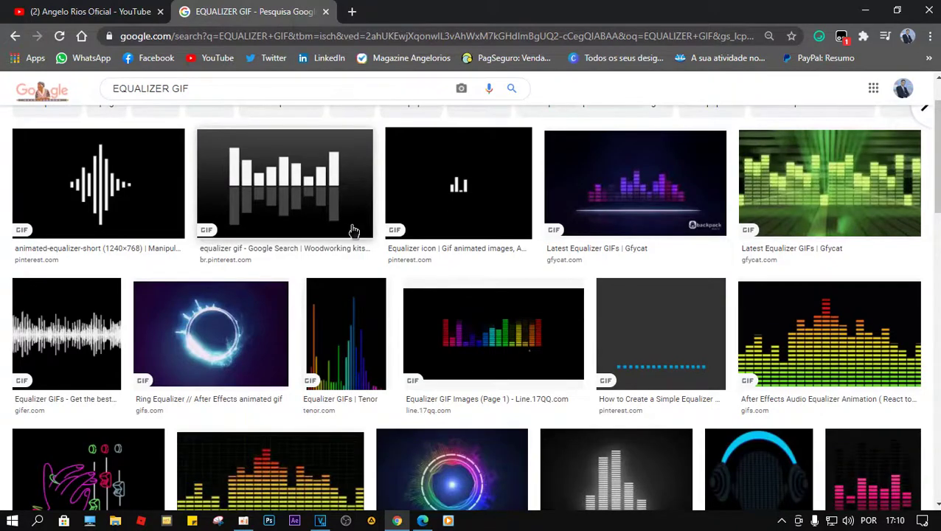
scroll(354, 231, down, 4)
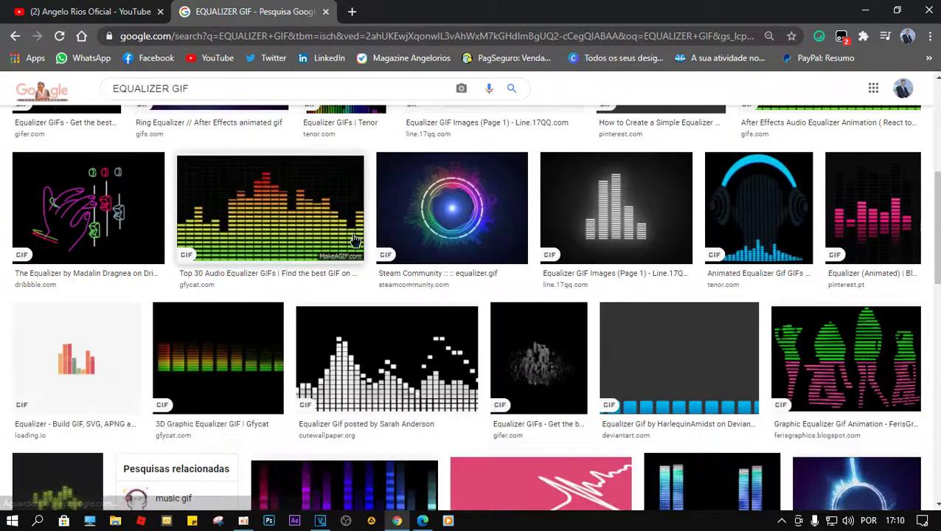
scroll(357, 244, down, 1)
scroll(357, 244, down, 1)
scroll(355, 242, down, 2)
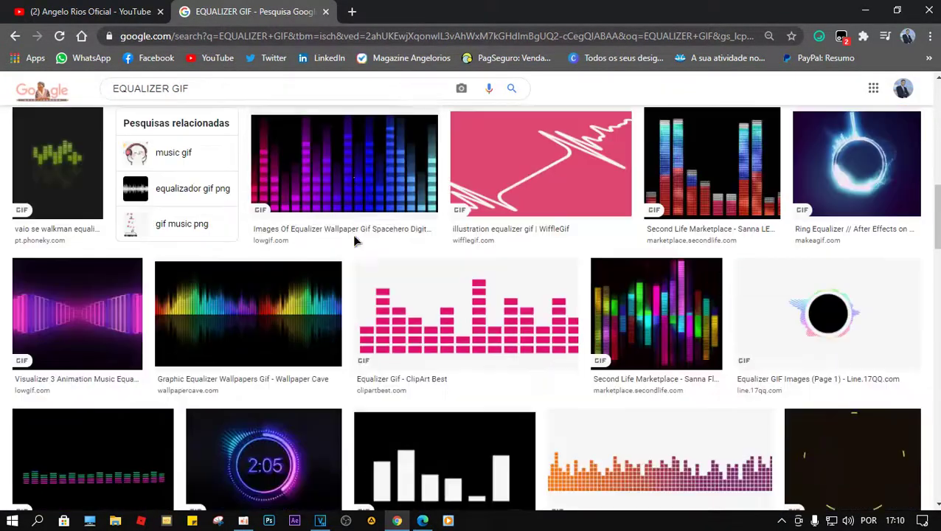
scroll(355, 242, down, 2)
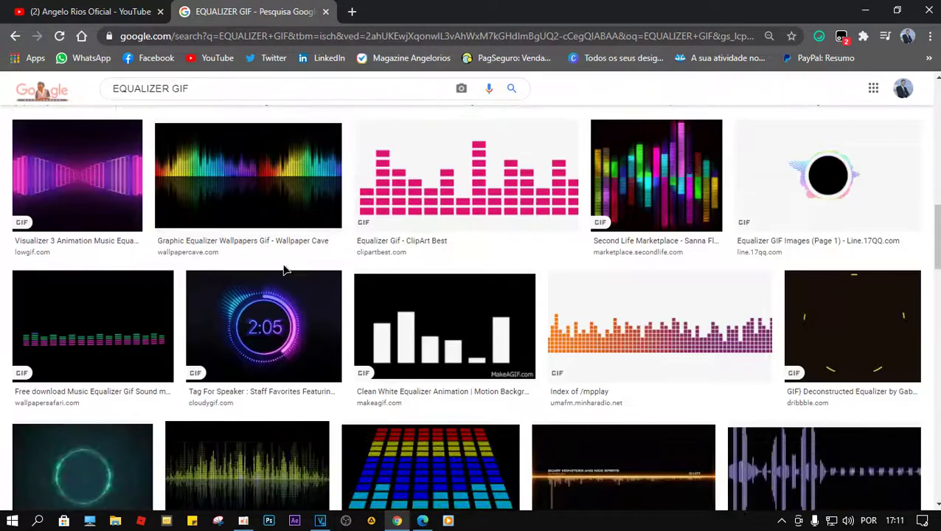
click(262, 193)
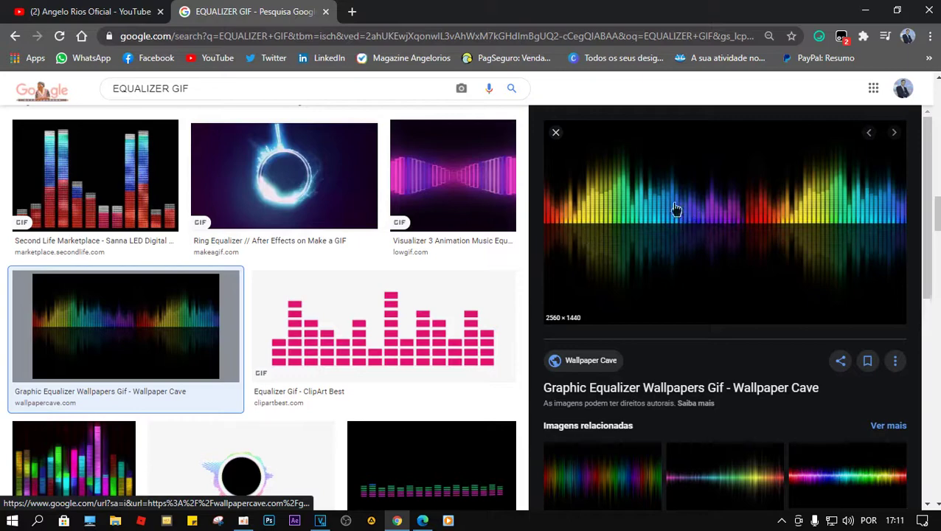
Look further through the results, previewing the green Graphic Equalizer Wallpapers Gif and the white-spectrum "Equalizer gif png".
scroll(161, 265, down, 3)
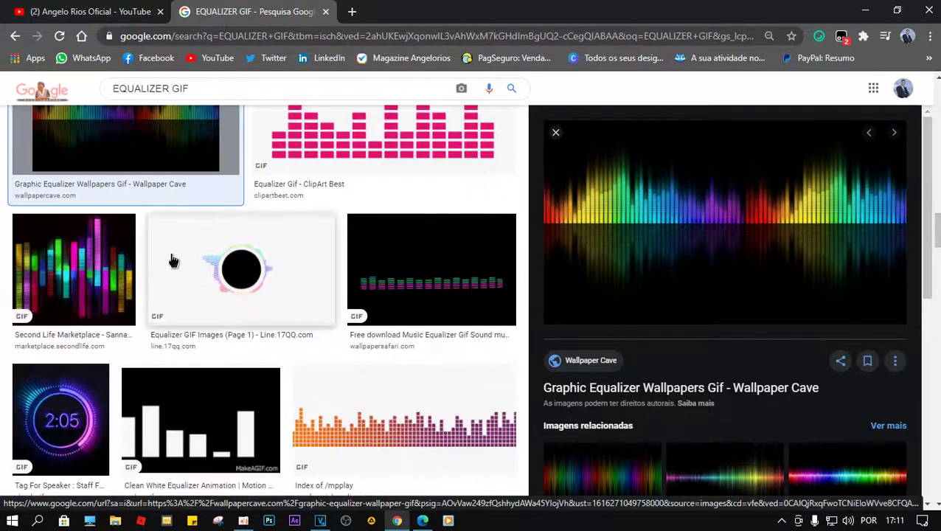
scroll(205, 269, down, 6)
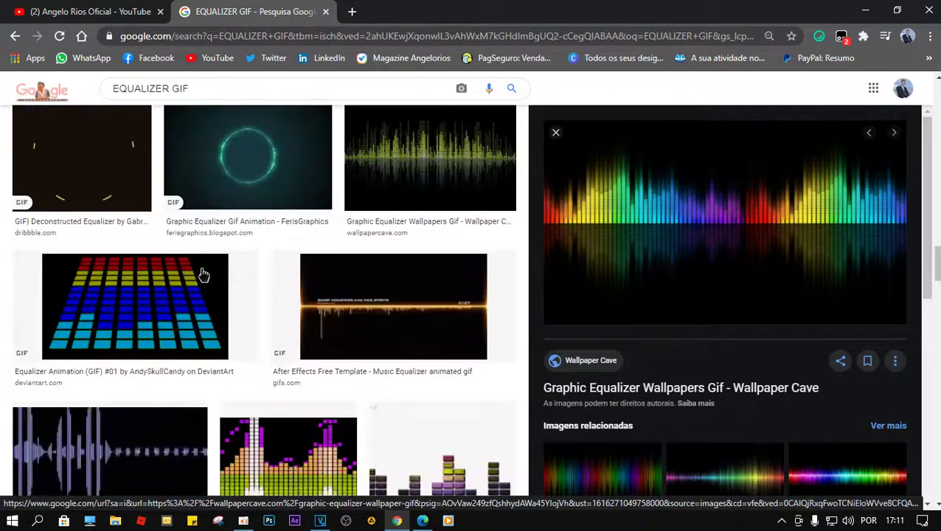
click(348, 186)
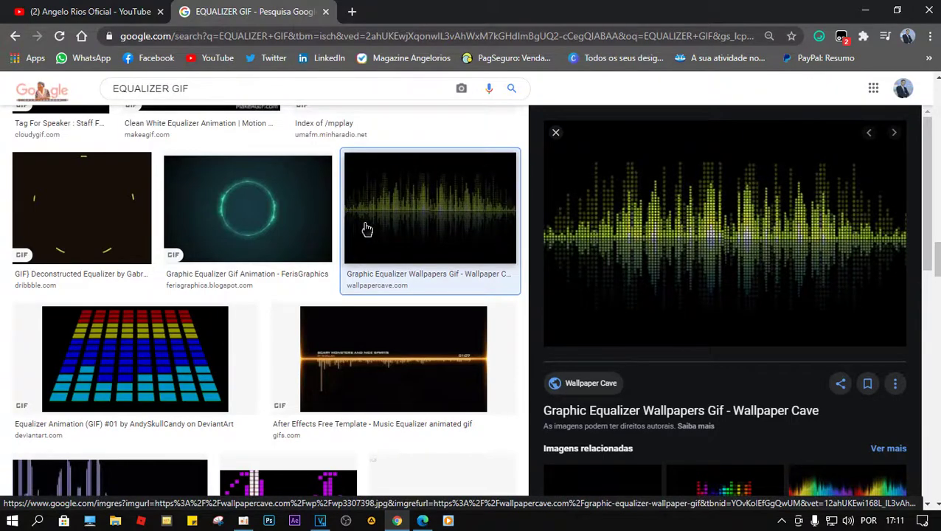
scroll(300, 288, down, 3)
scroll(290, 313, down, 4)
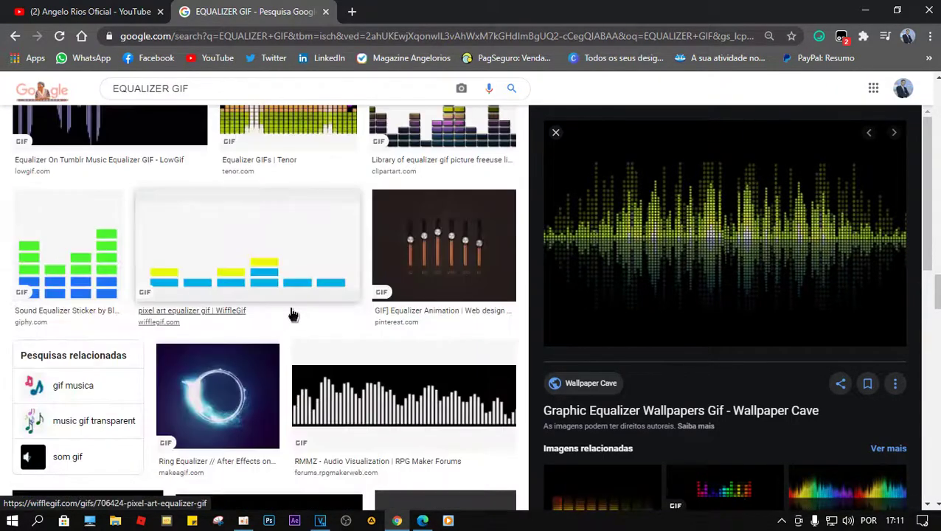
scroll(290, 310, down, 4)
scroll(288, 298, up, 10)
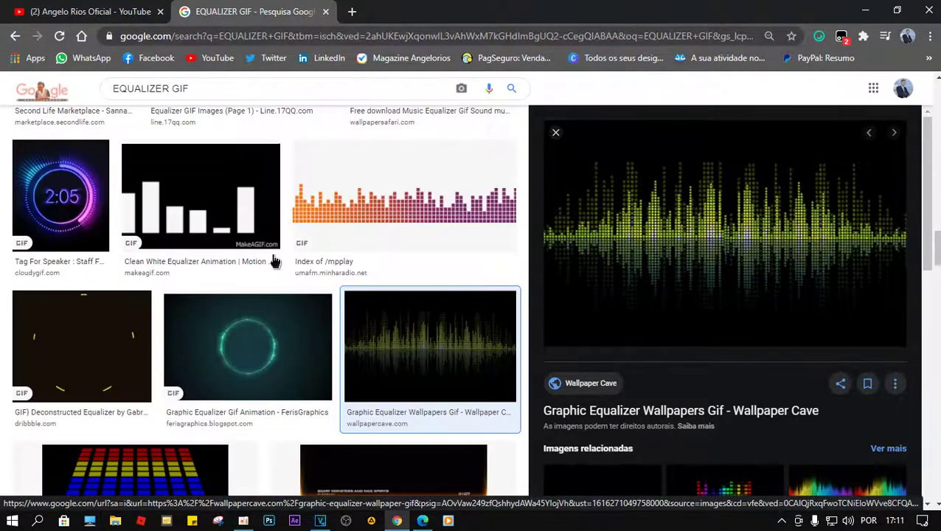
scroll(266, 280, down, 6)
click(274, 218)
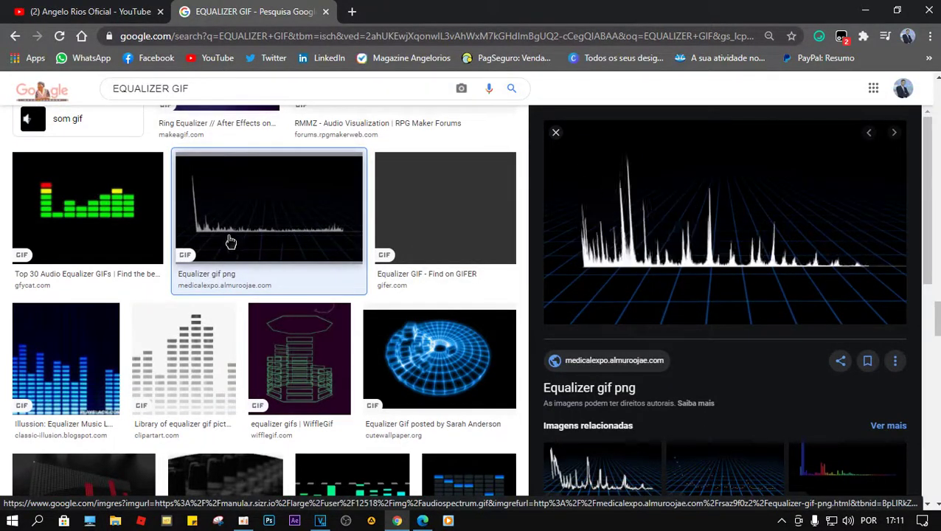
scroll(214, 241, down, 4)
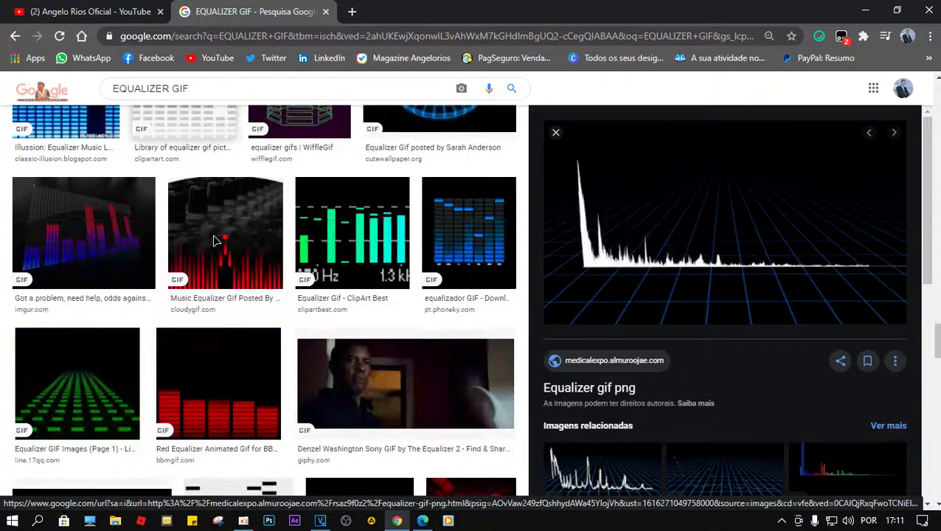
scroll(218, 244, down, 3)
scroll(251, 256, up, 6)
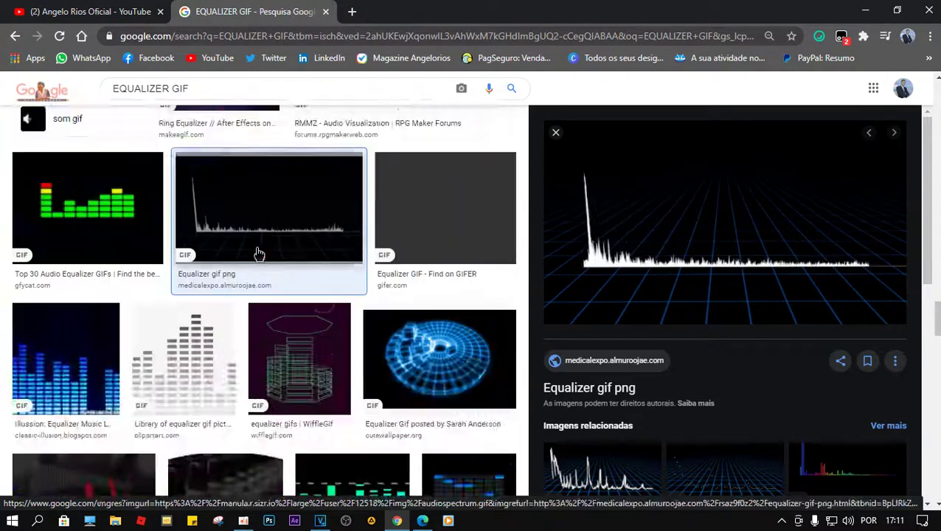
Preview the 3D Graphic Equalizer and Top 30 Audio Equalizer GIFs, and open the After Effects Audio Equalizer Animation from gifs.com.
scroll(258, 254, down, 15)
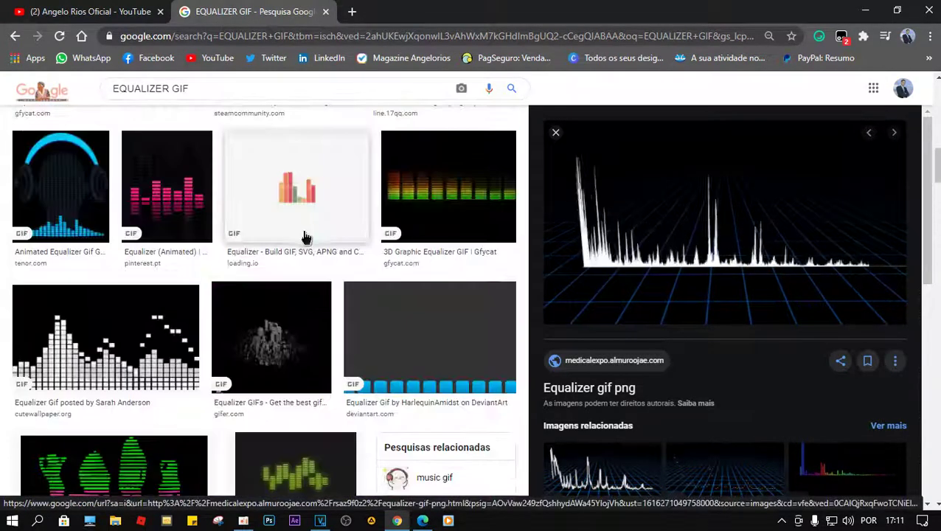
scroll(302, 238, down, 2)
scroll(303, 237, up, 3)
click(404, 255)
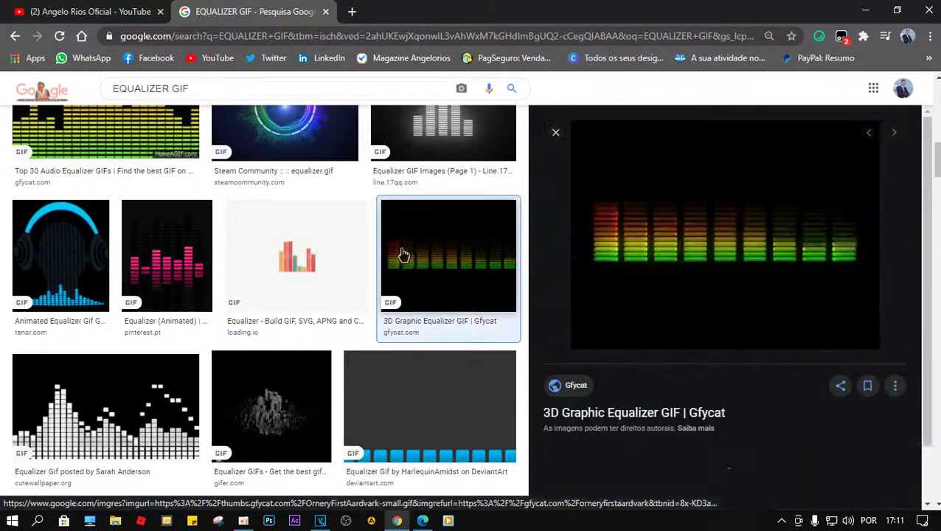
scroll(184, 267, up, 3)
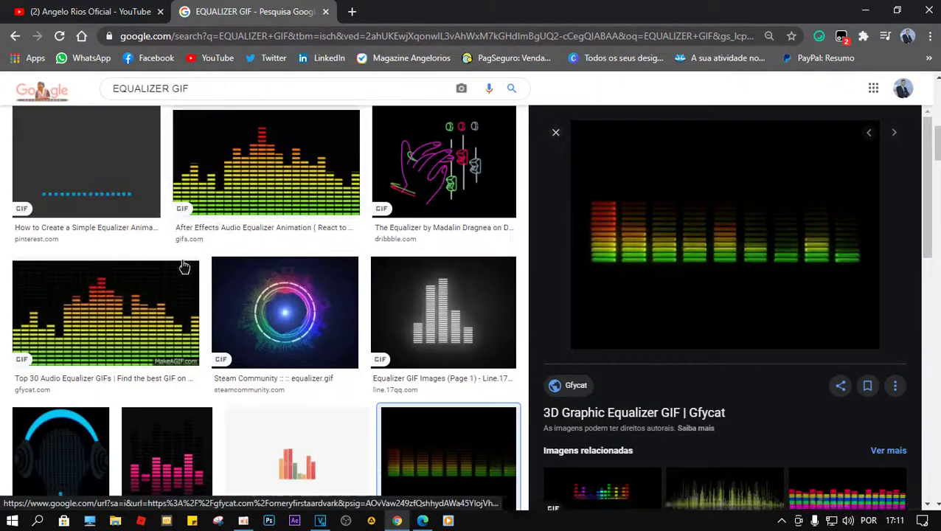
click(184, 267)
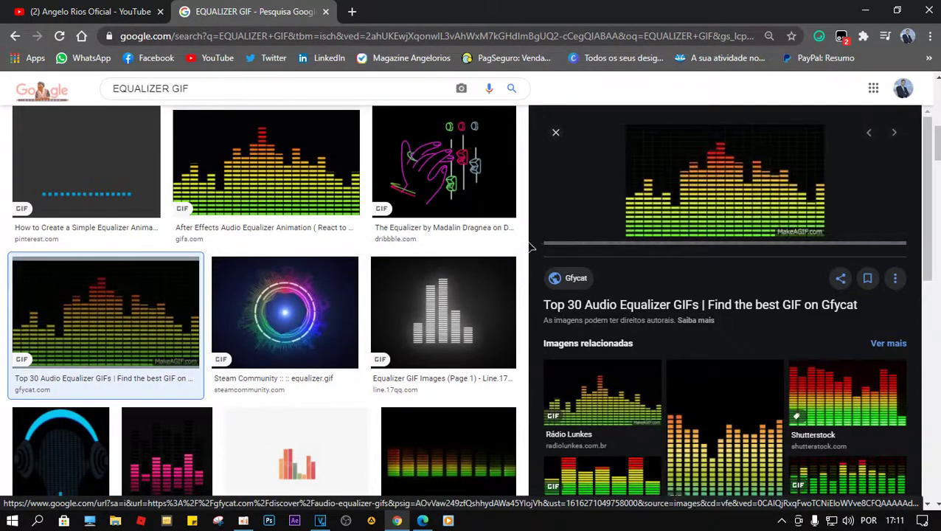
click(313, 170)
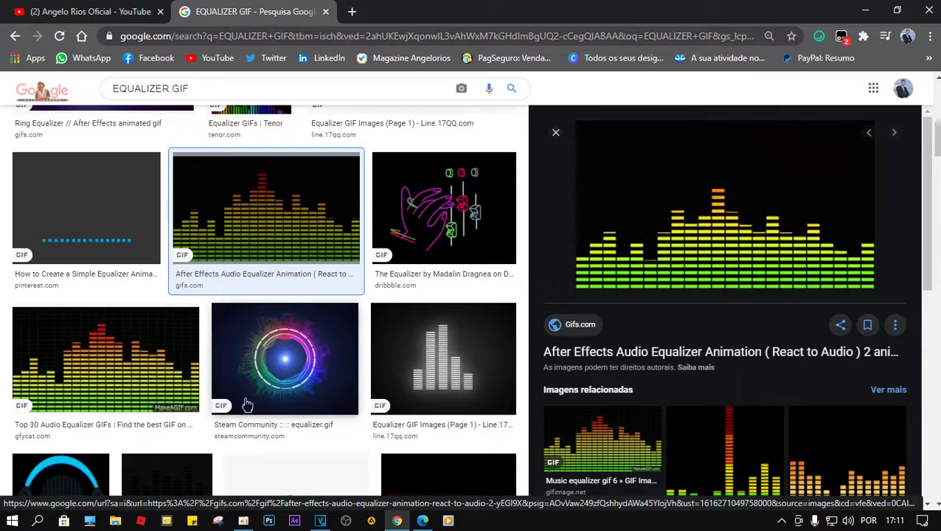
Switch back to VEGAS Pro and move the floating Video Preview window off the timeline.
click(115, 521)
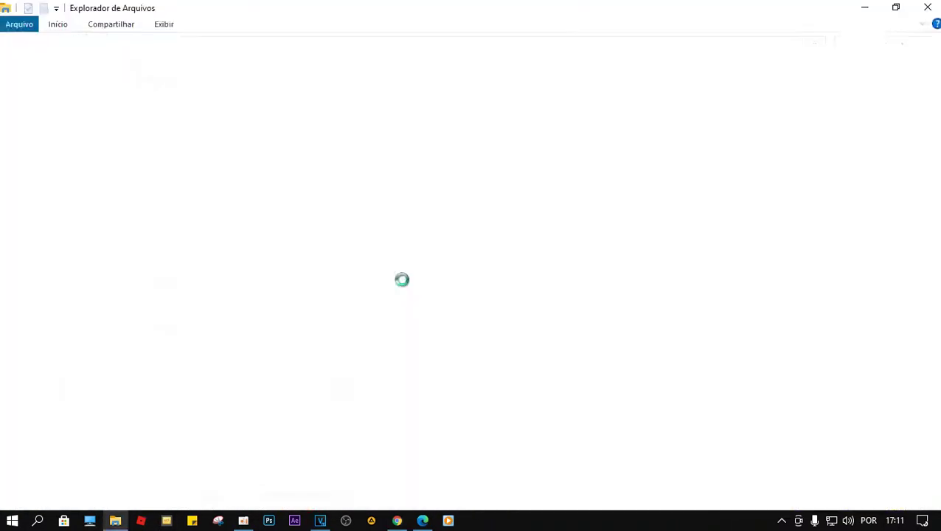
click(865, 7)
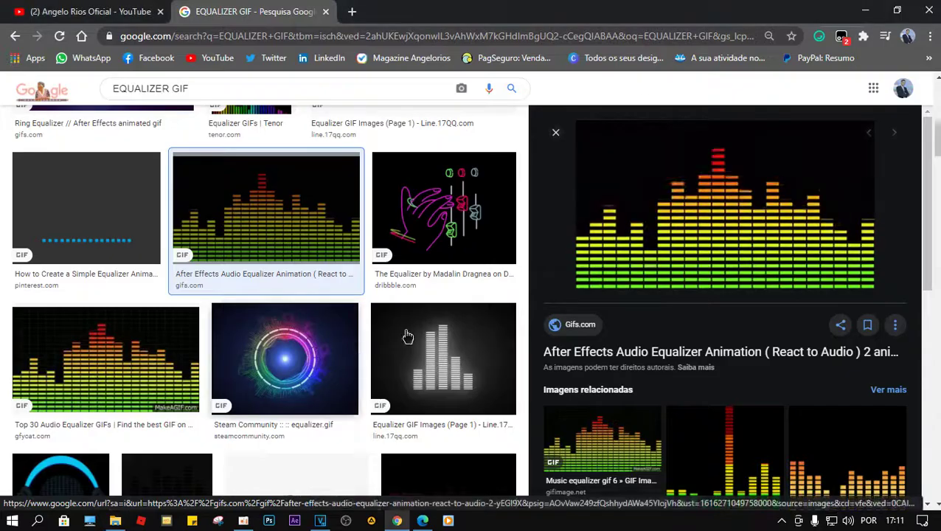
click(320, 520)
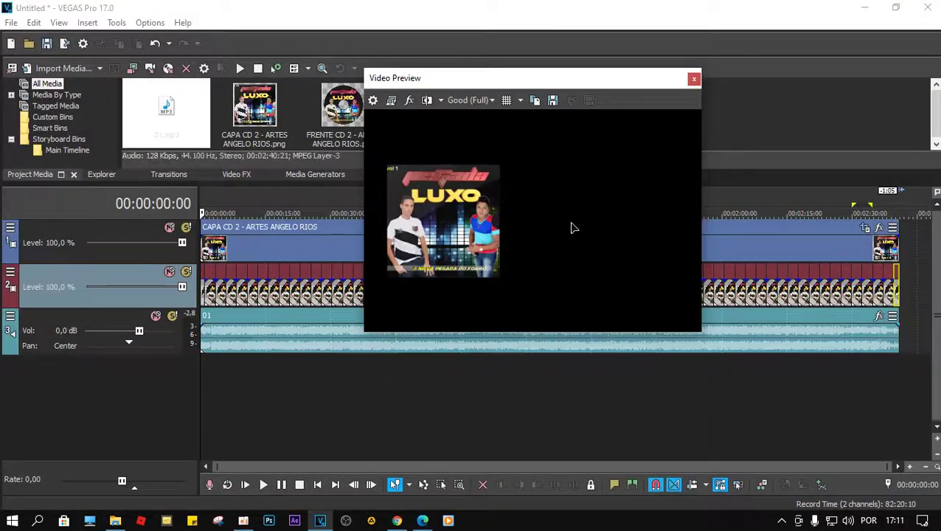
drag(553, 85, 940, 88)
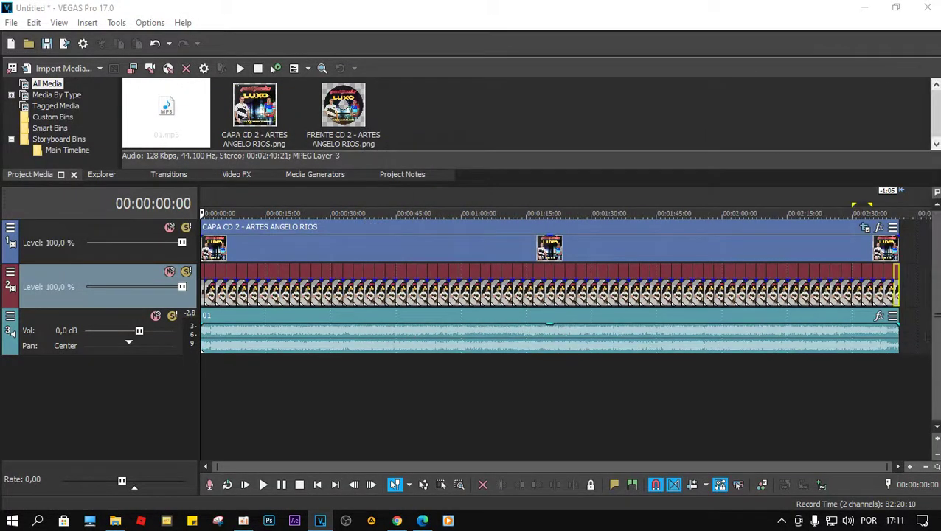
Import the yEGI9X equalizer GIF from the desktop's PAUTAS DE HOJE folder into the project media.
click(76, 68)
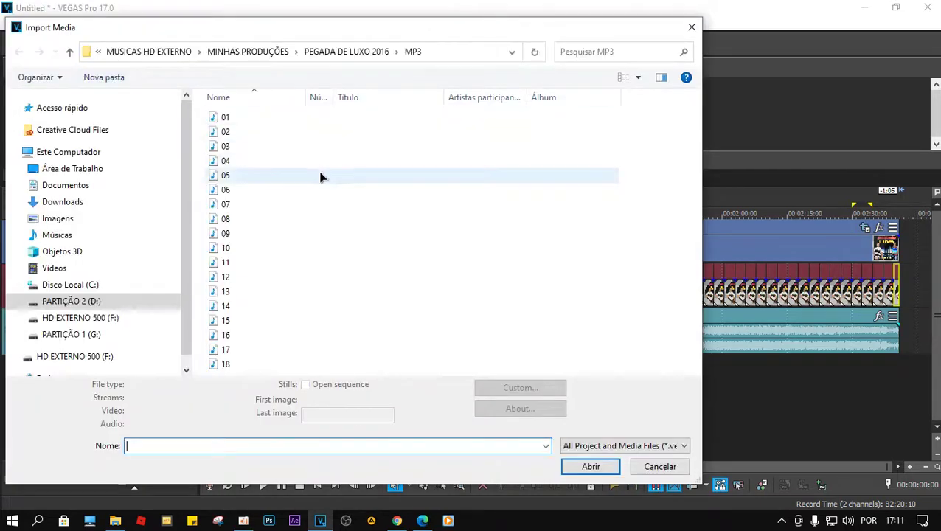
click(37, 202)
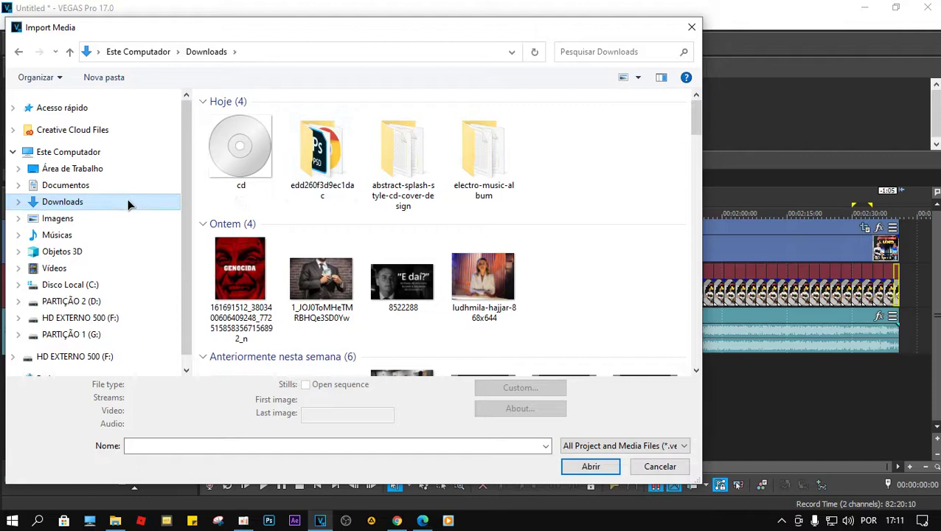
click(78, 171)
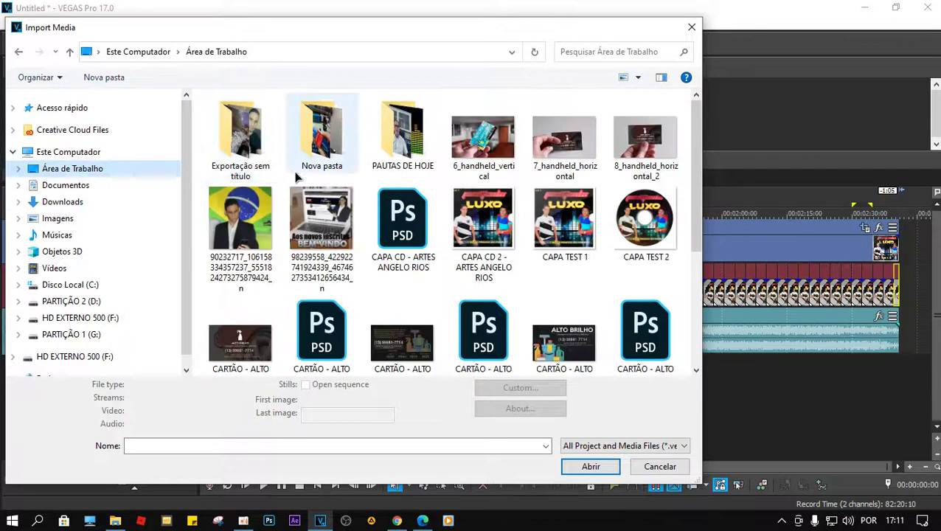
double_click(403, 132)
click(644, 254)
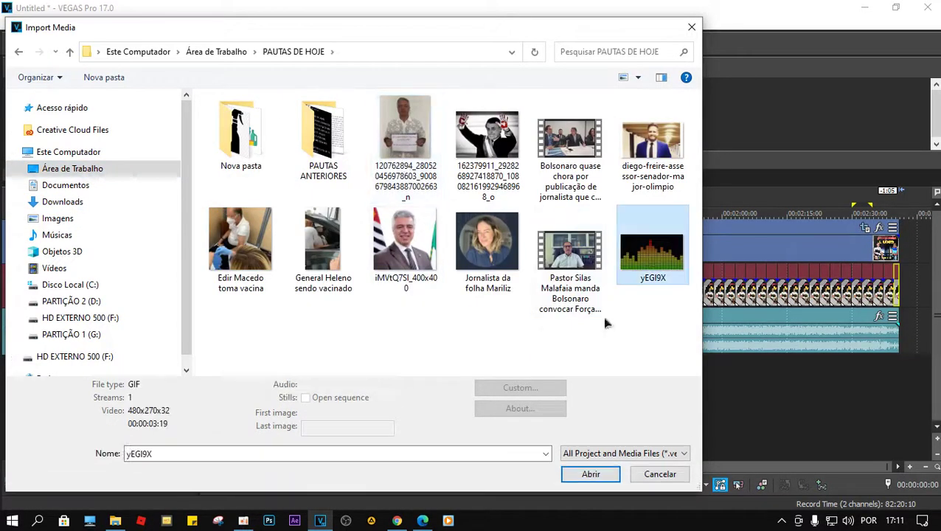
click(590, 466)
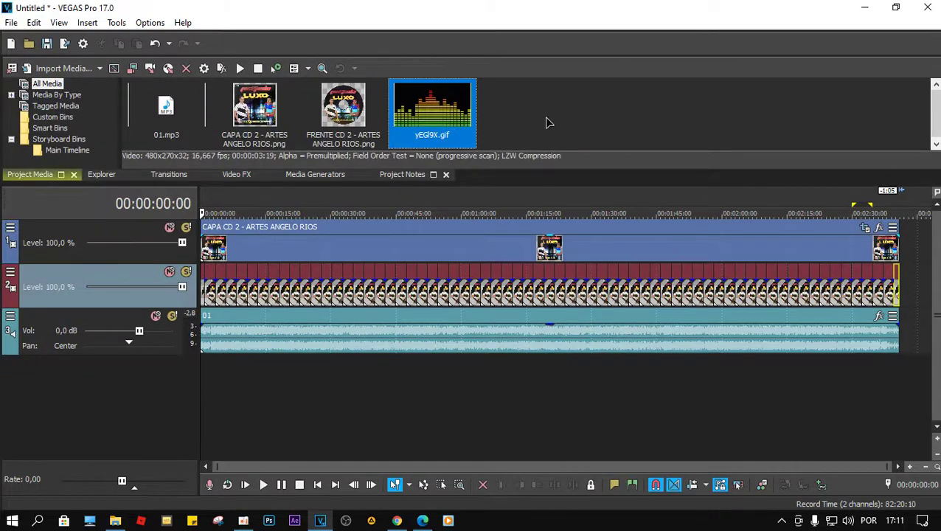
Place the equalizer GIF at the timeline's start on a new track below the audio, matching the project video settings to it.
click(516, 118)
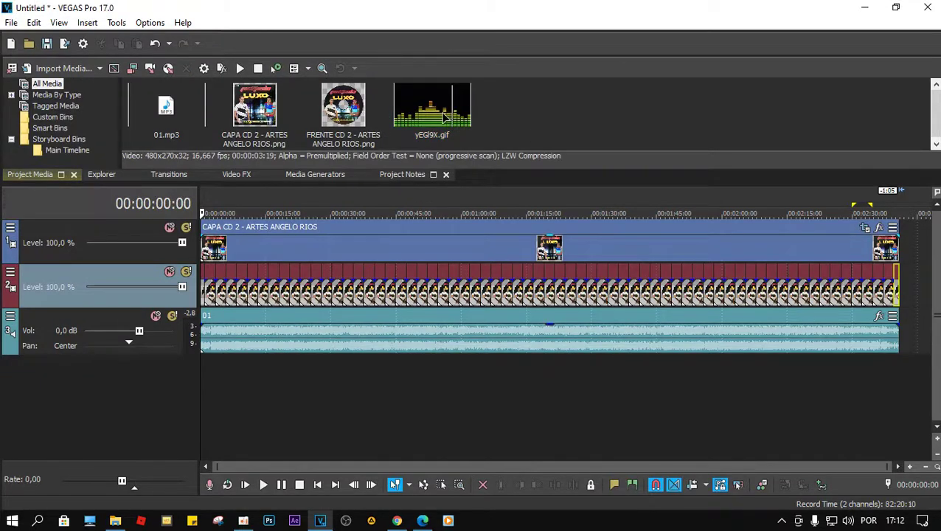
click(407, 133)
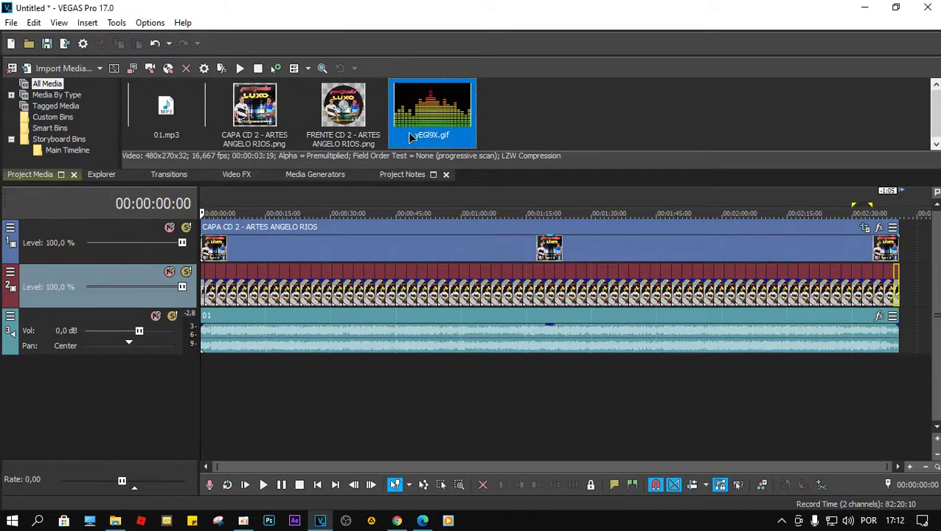
drag(400, 135, 401, 265)
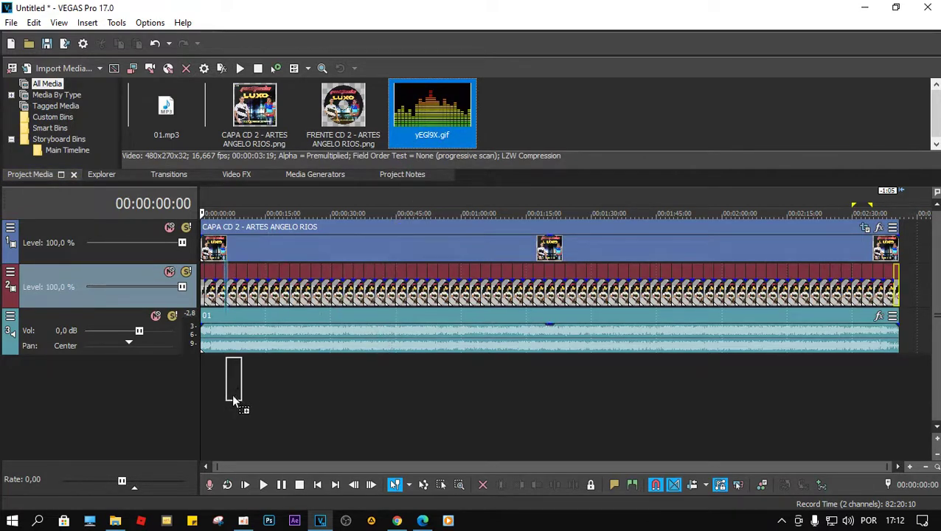
drag(206, 398, 221, 392)
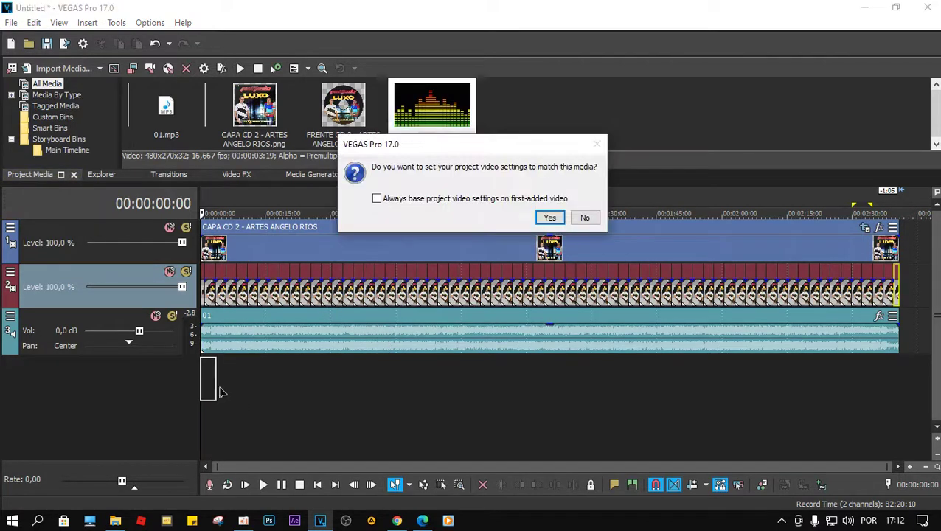
click(549, 218)
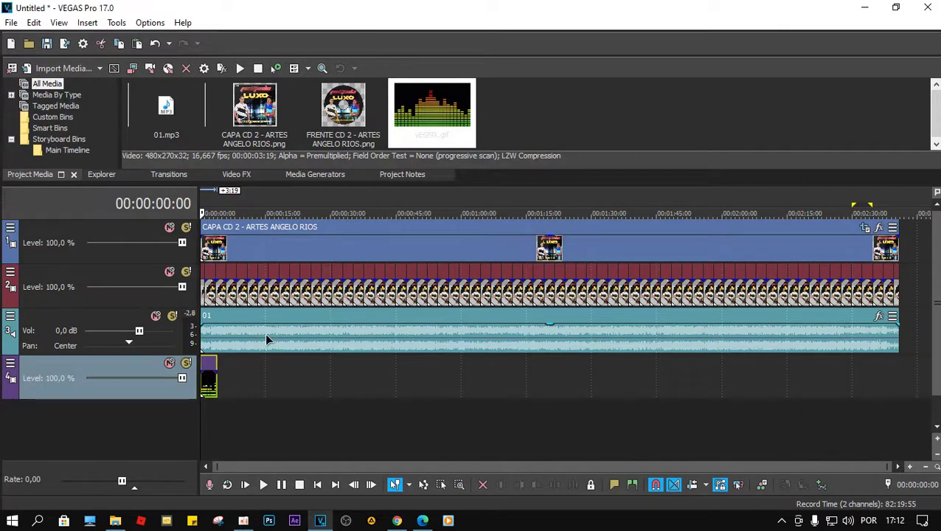
Extend the yEGI9X equalizer GIF event on the fourth track to the end of the song, with the Video Preview open.
click(213, 379)
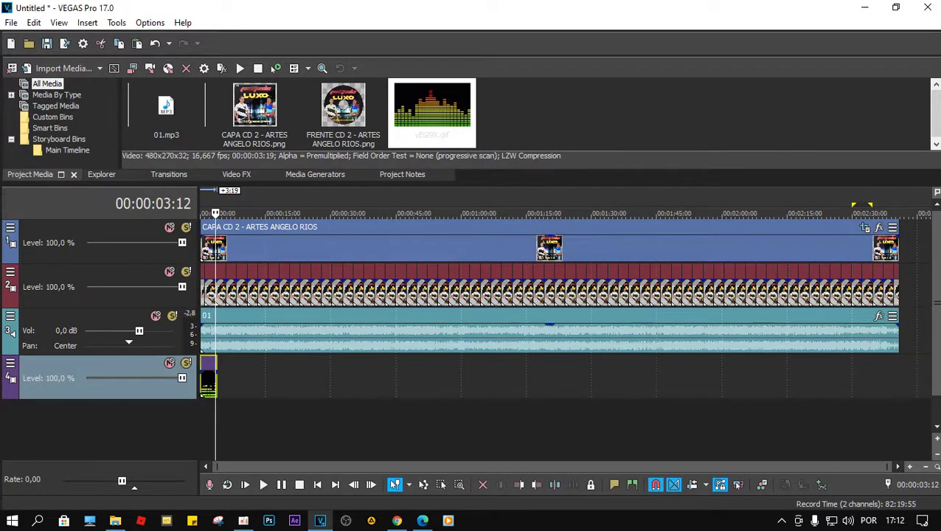
key(alt+6)
drag(760, 117, 595, 86)
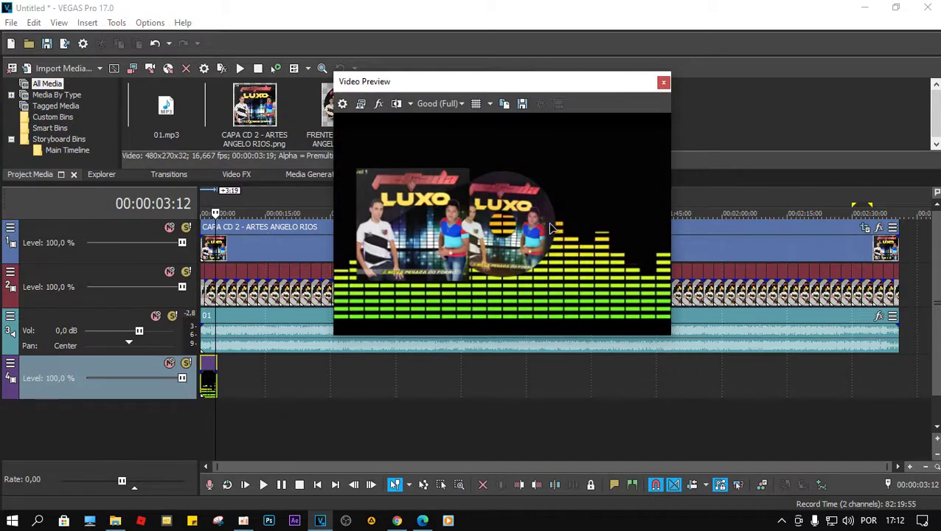
drag(213, 380, 901, 373)
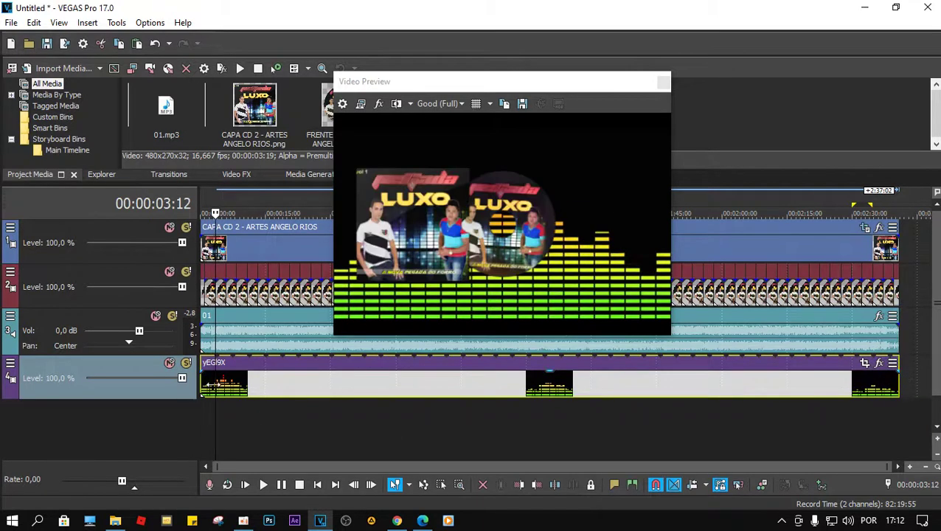
Play the project from the start to check the equalizer behind the cover and disc, and close the preview.
click(317, 485)
key(space)
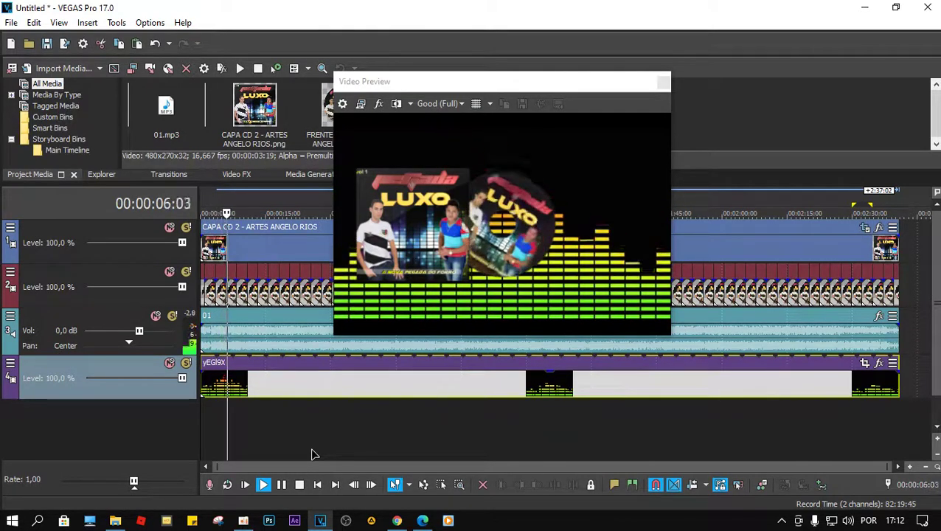
key(space)
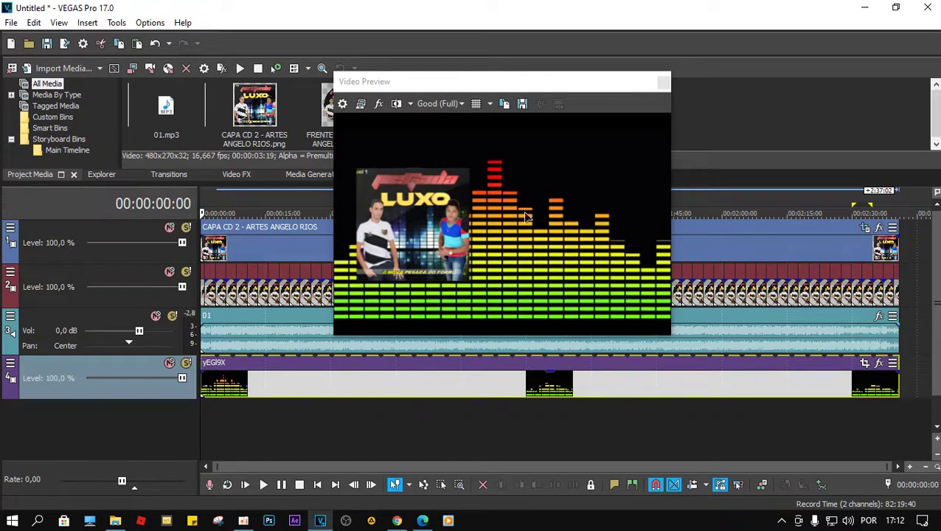
click(622, 90)
click(663, 82)
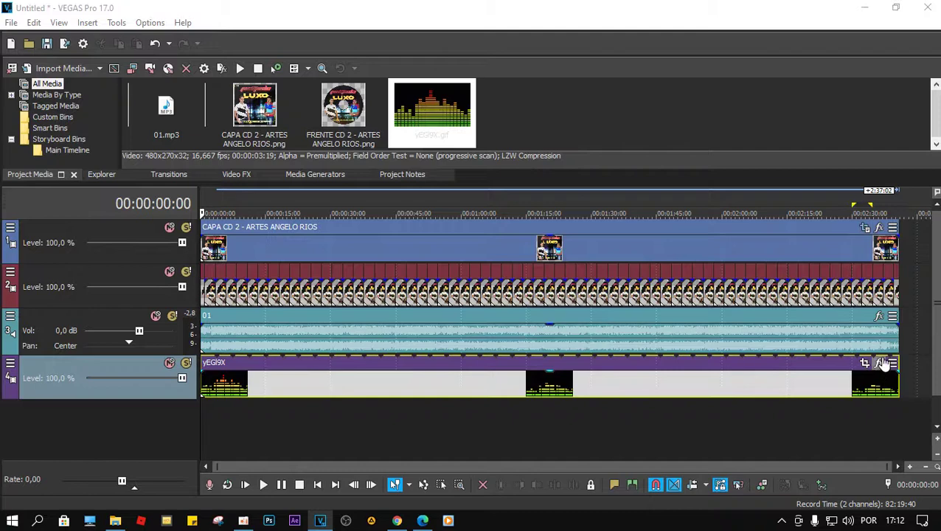
Add the VEGAS Defocus effect with its default preset to the equalizer GIF event.
click(879, 363)
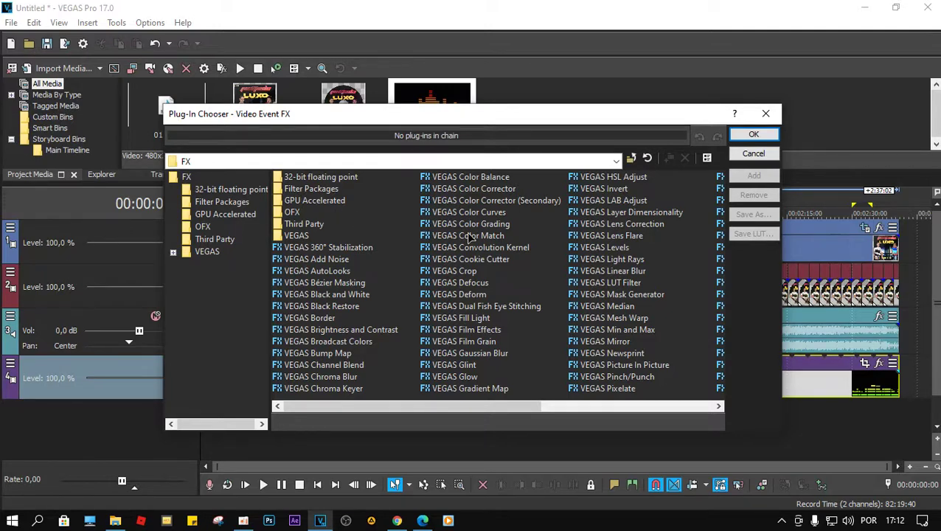
click(472, 283)
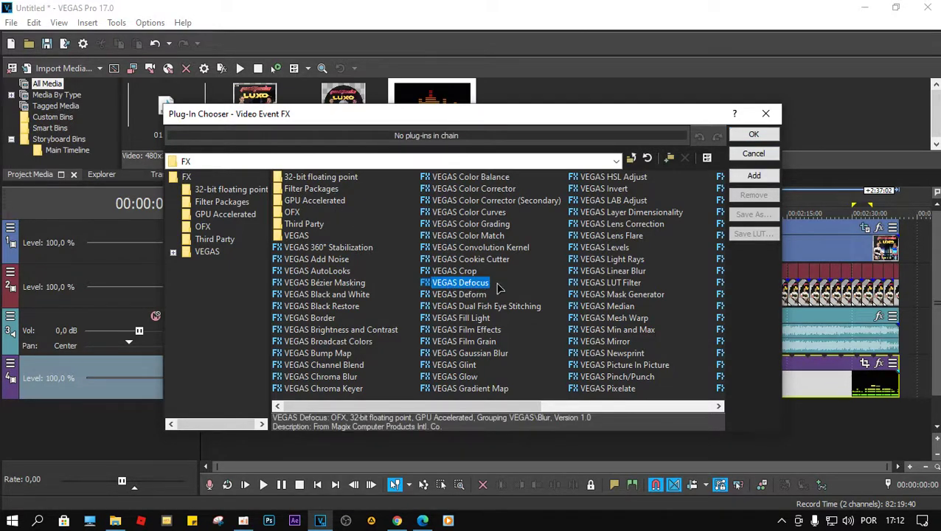
click(754, 134)
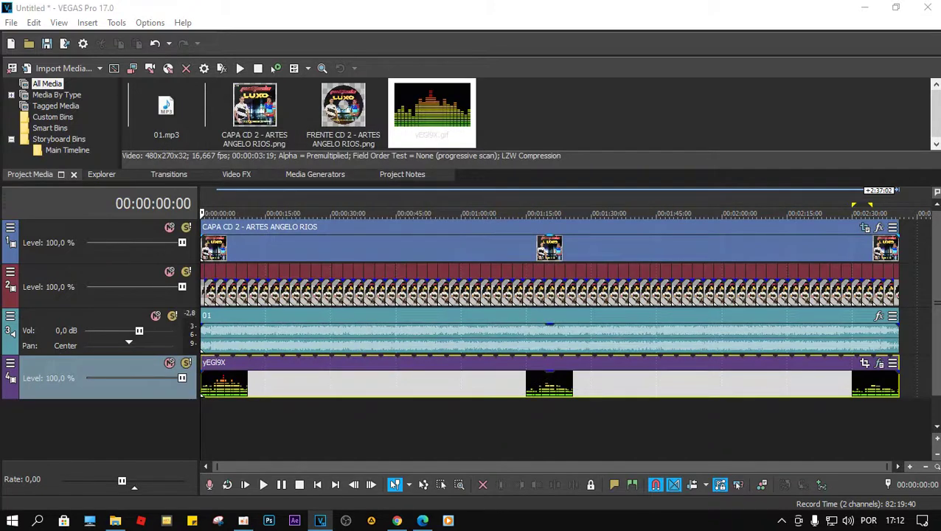
drag(677, 125, 232, 76)
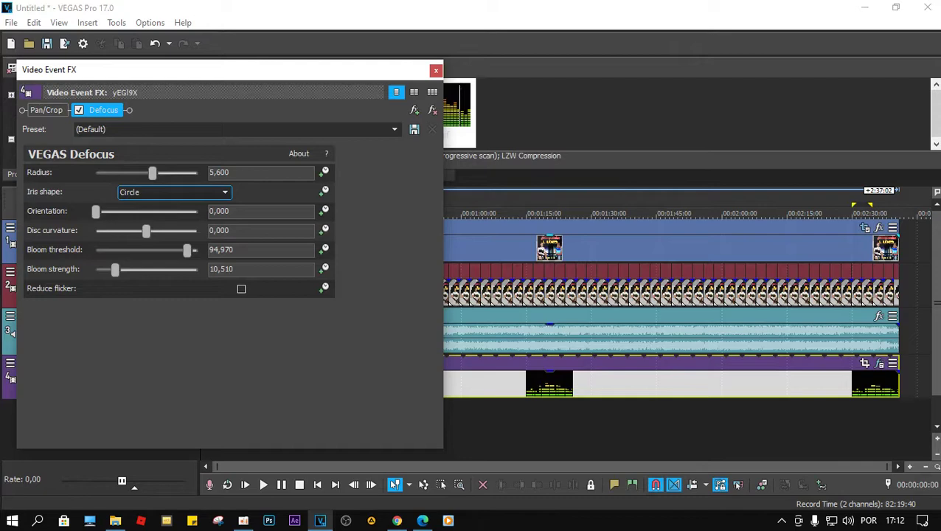
click(346, 85)
click(436, 72)
Reopen the Video Preview clear of the lower tracks and play the project with the defocused equalizer background.
key(alt+6)
drag(893, 102, 700, 57)
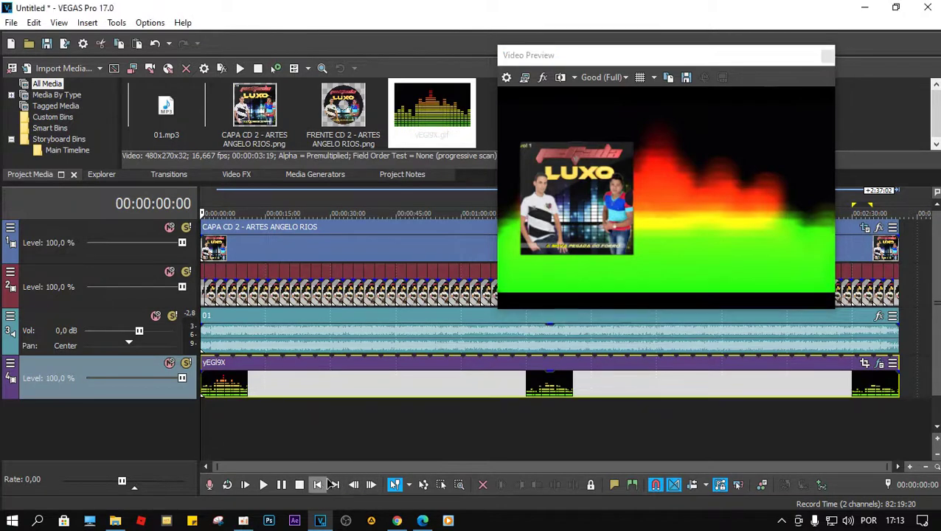
key(space)
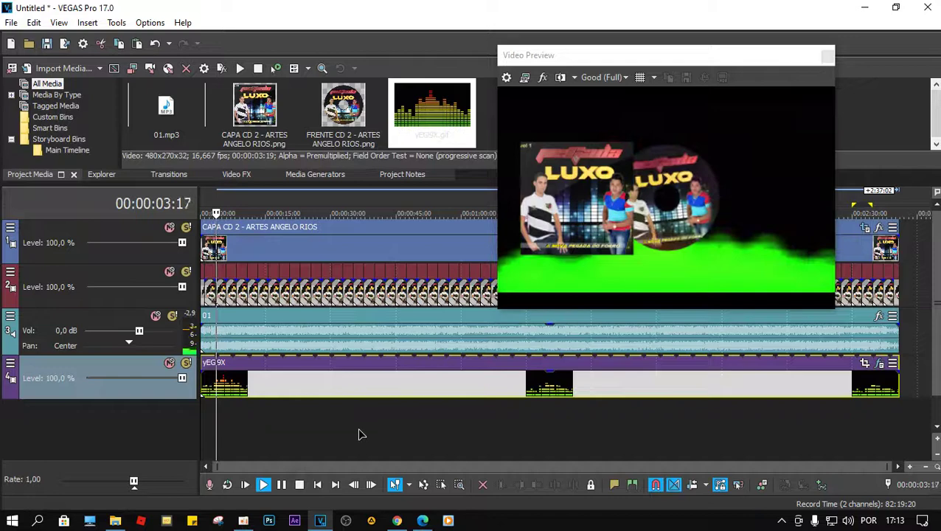
key(space)
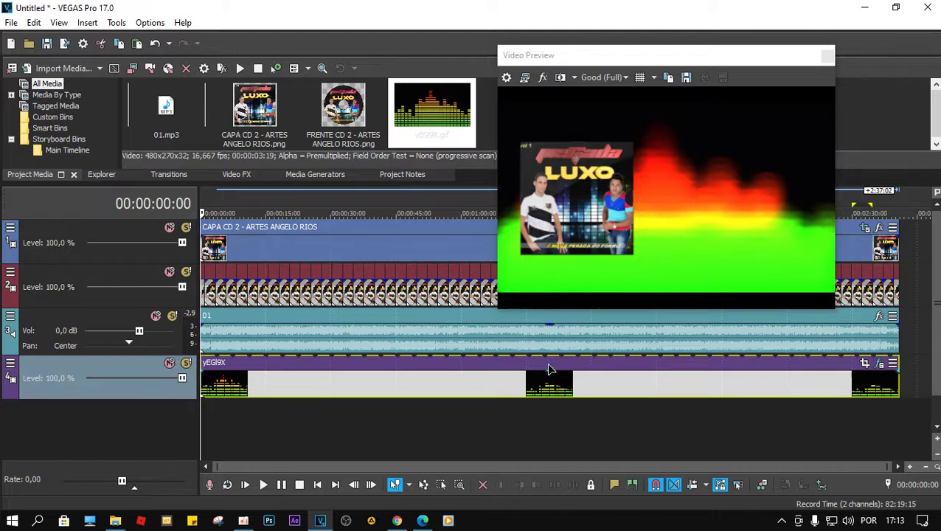
Lower the equalizer GIF event's opacity to 28 % and play back the project to check the dimmed background.
drag(552, 379, 551, 394)
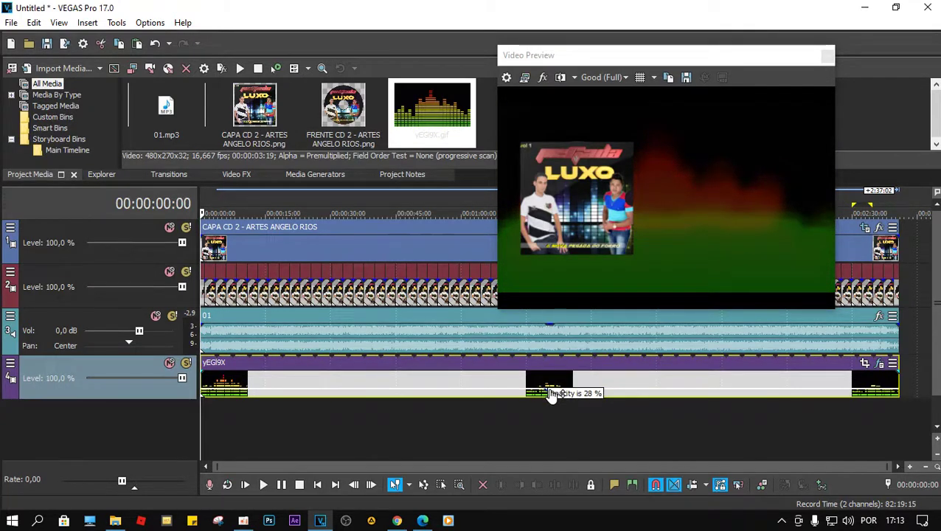
key(space)
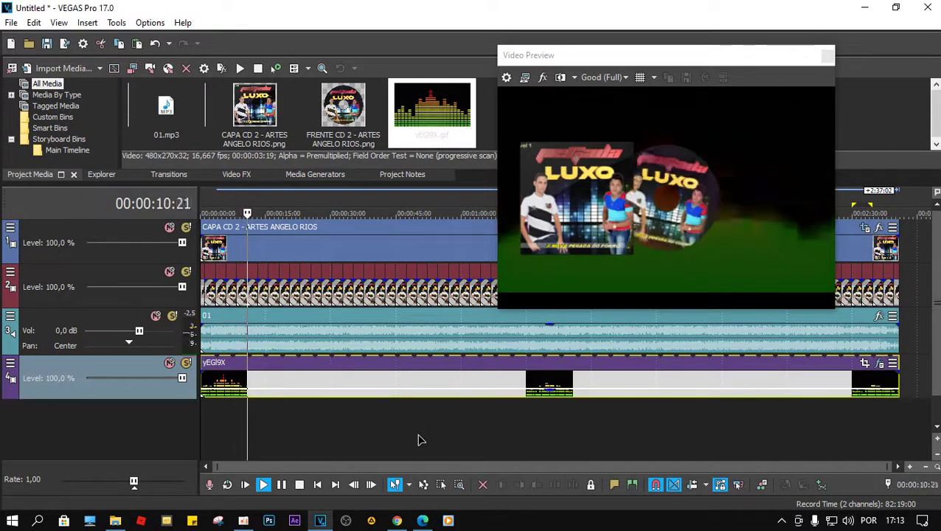
key(space)
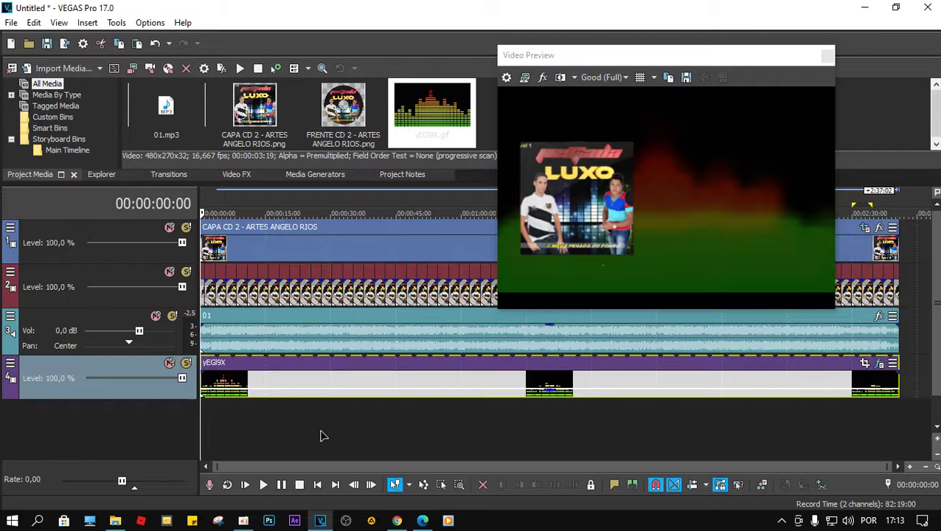
click(826, 55)
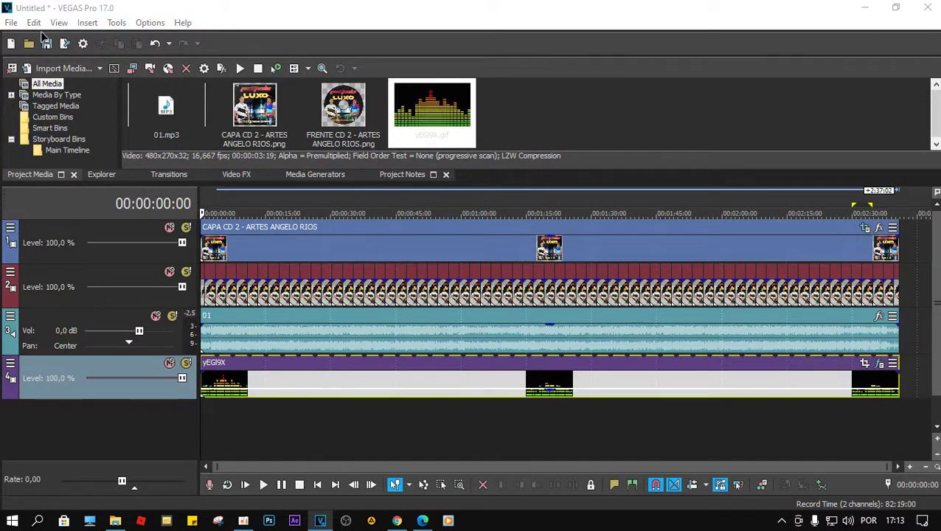
Set the render region to the entire timeline and select all events.
click(64, 45)
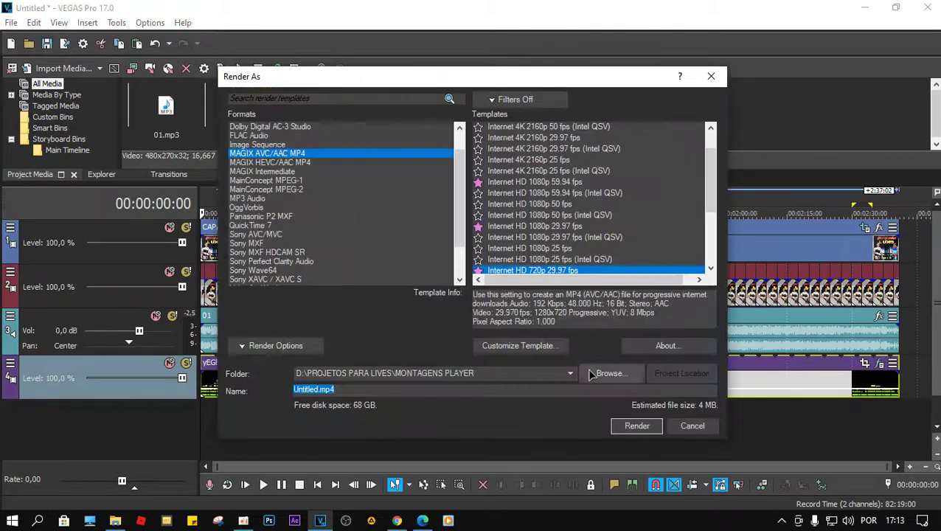
click(693, 426)
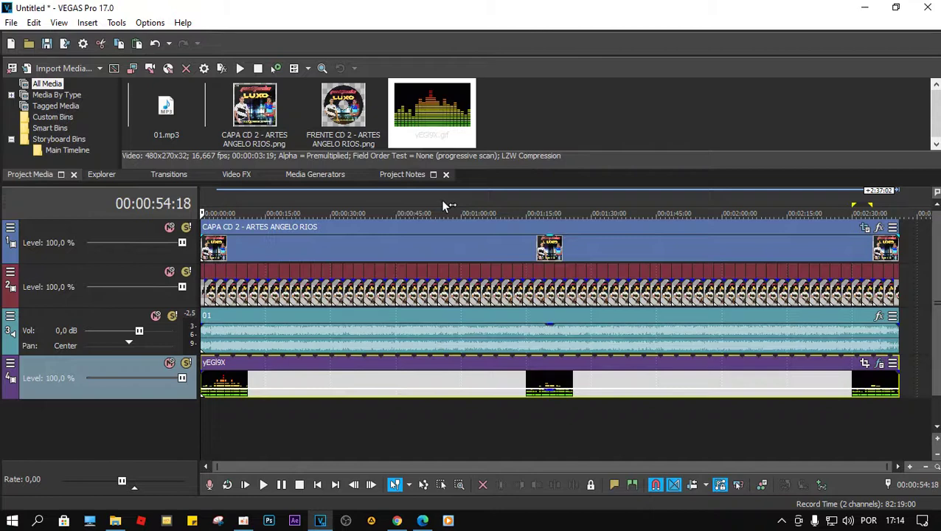
double_click(443, 205)
key(ctrl+a)
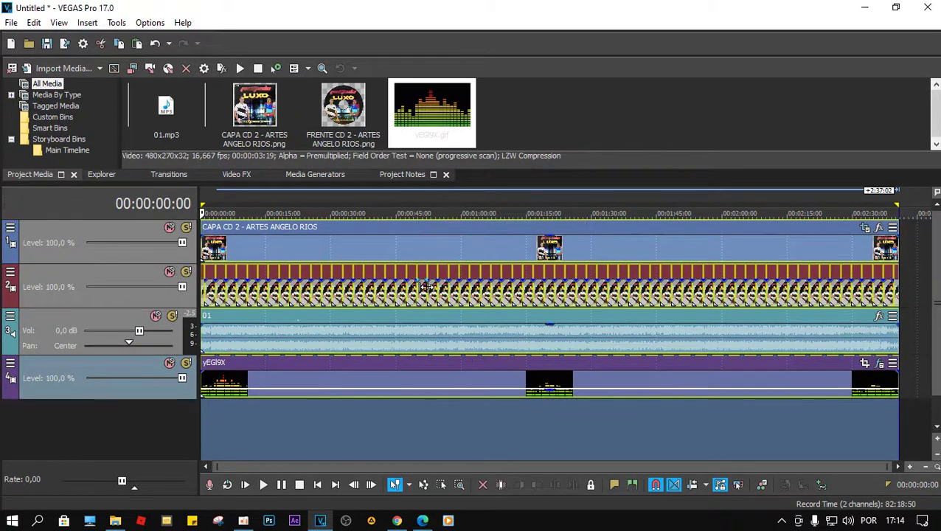
Render the project to the desktop as RENDER TEST CAPA CD in MAGIX AVC/AAC MP4 with the Internet HD 720p 29.97 fps template.
click(65, 44)
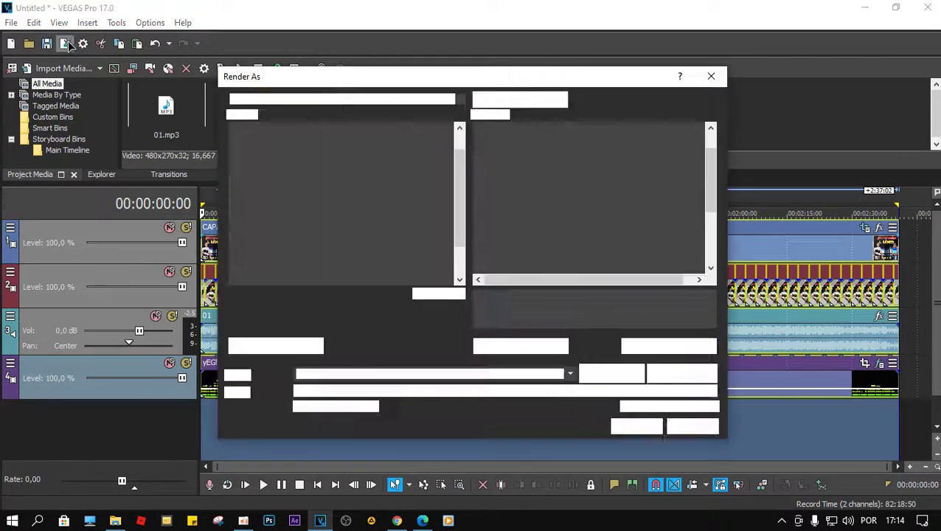
scroll(523, 206, down, 2)
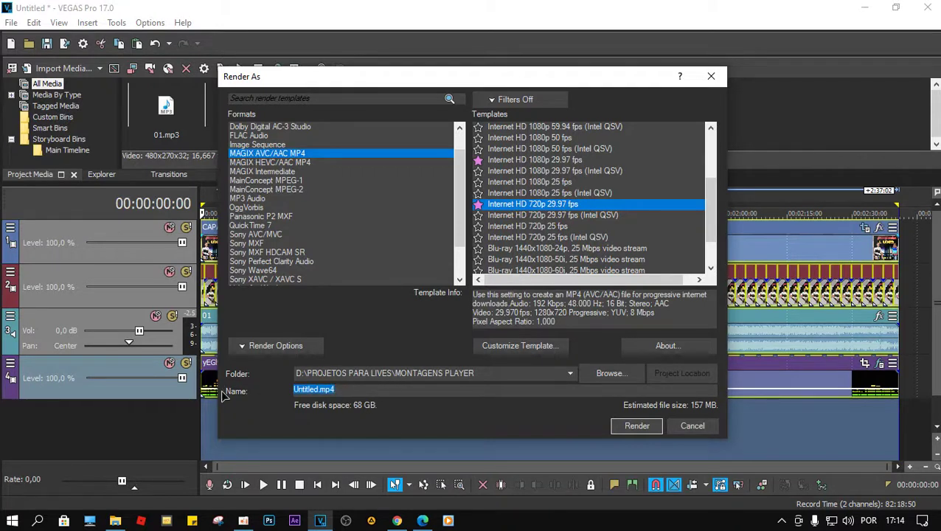
text(RENDER TEST CAPA CD)
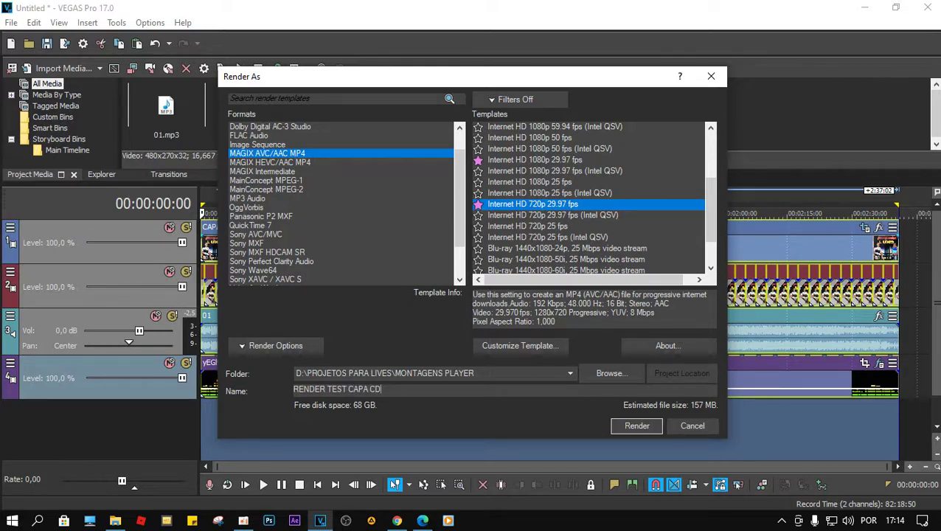
click(618, 374)
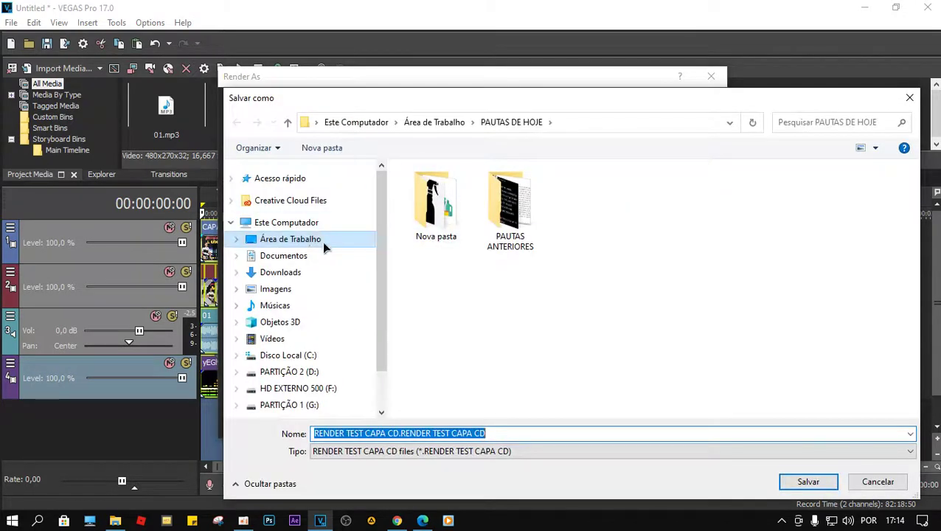
click(335, 240)
click(809, 482)
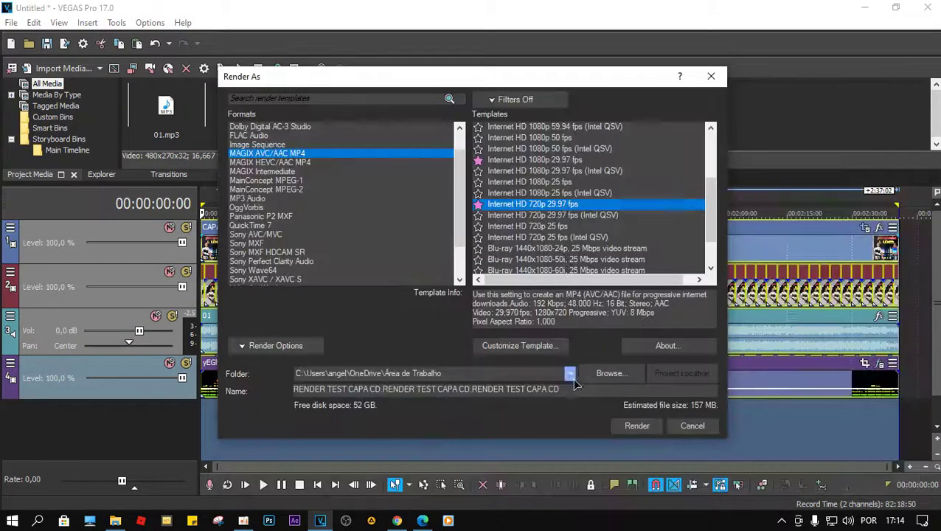
click(639, 426)
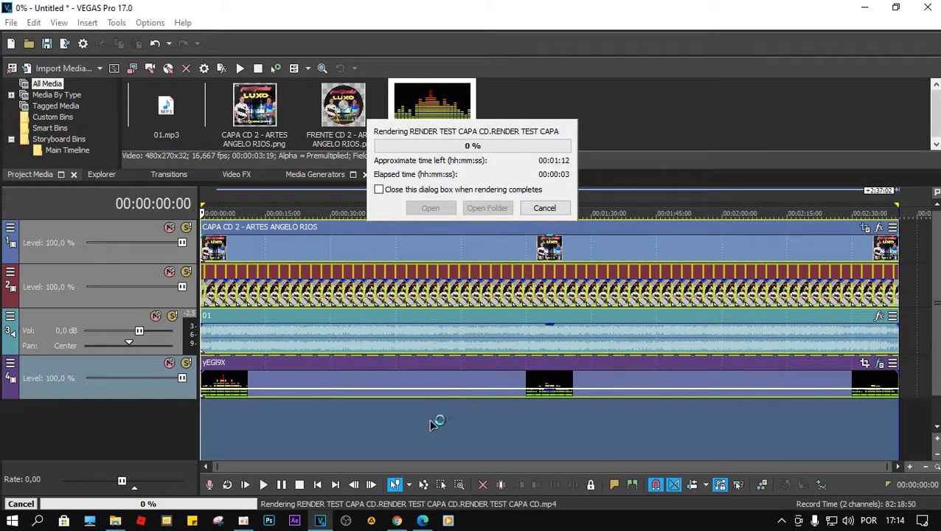
click(243, 521)
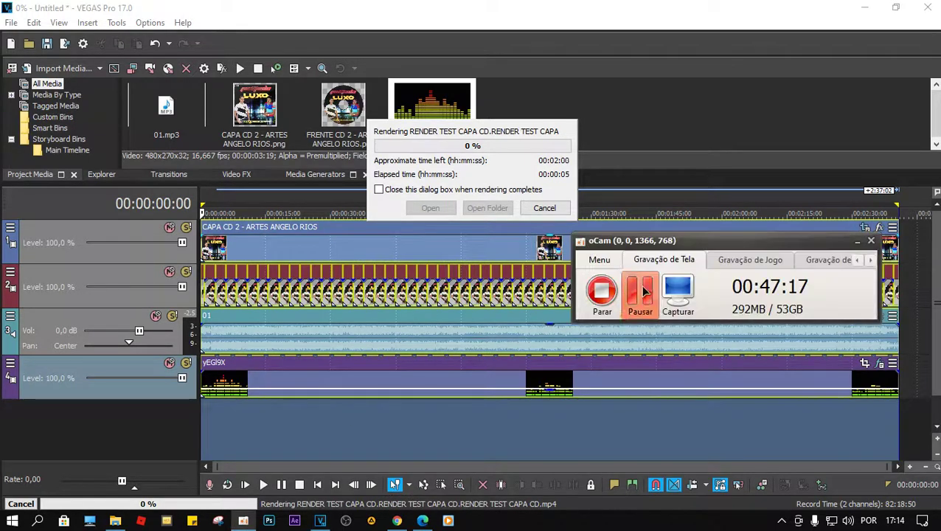
drag(773, 251, 792, 120)
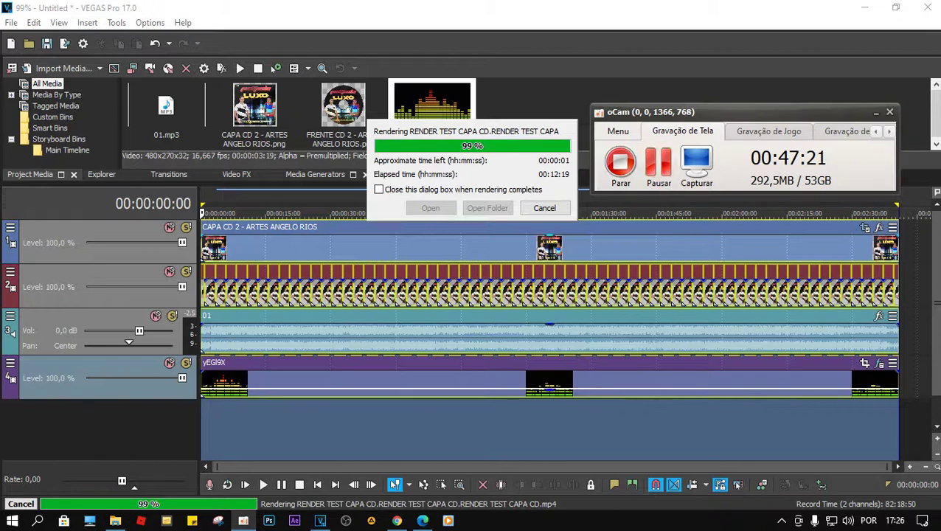
Move the Video Preview aside, dismiss the completed render dialog, and exit VEGAS Pro without saving the project.
drag(914, 222, 747, 228)
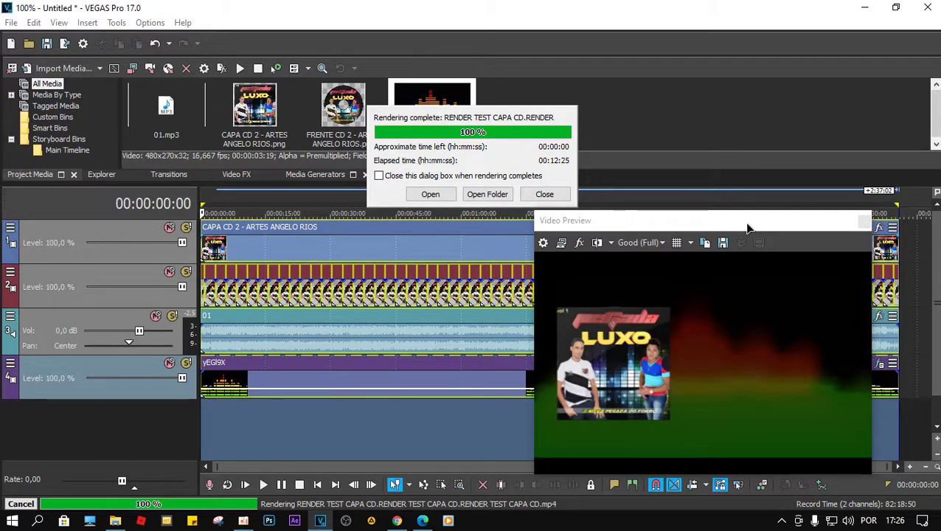
drag(752, 225, 798, 46)
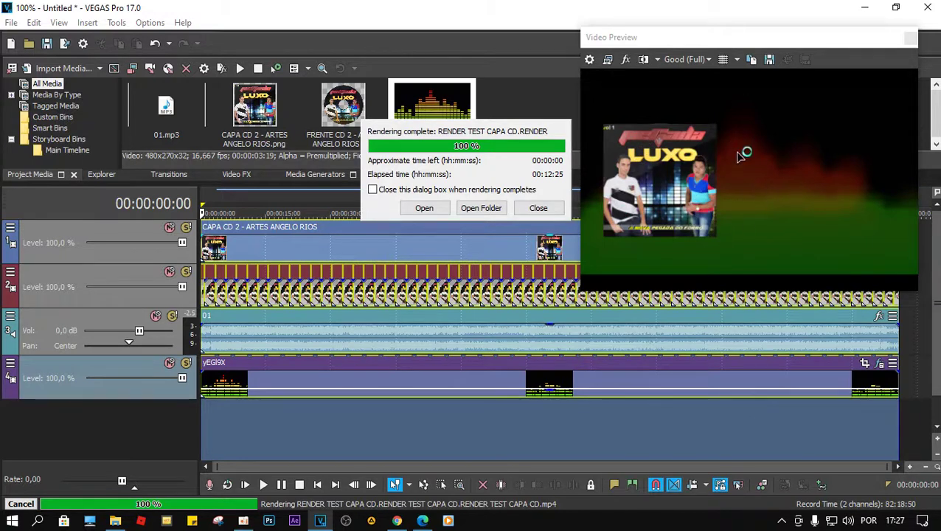
click(539, 208)
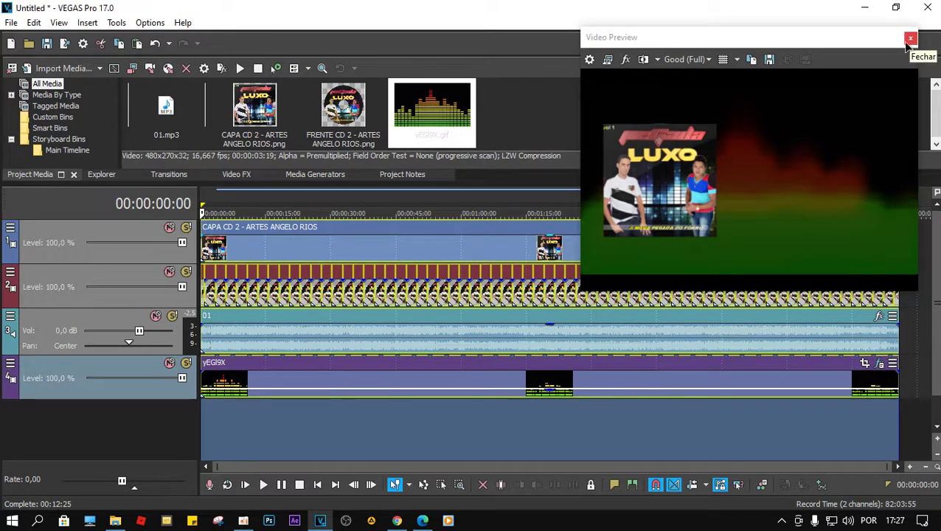
click(927, 7)
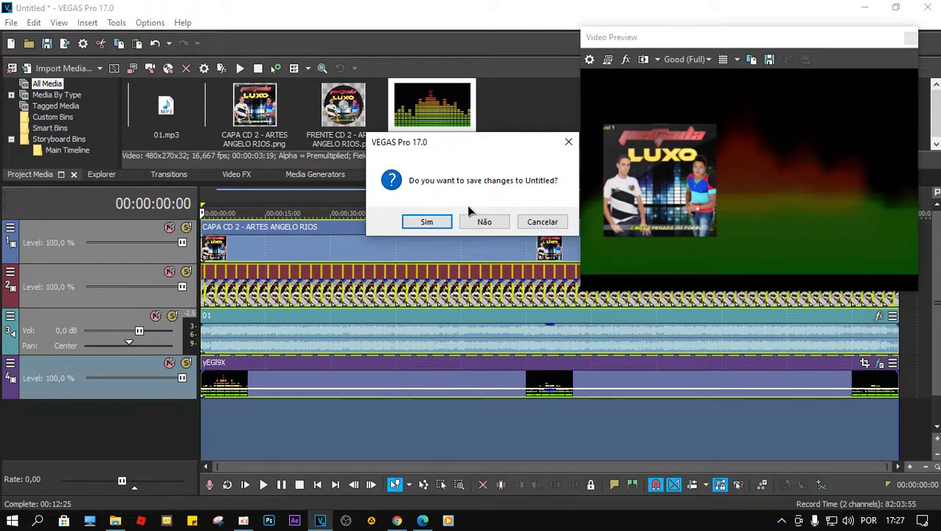
click(487, 222)
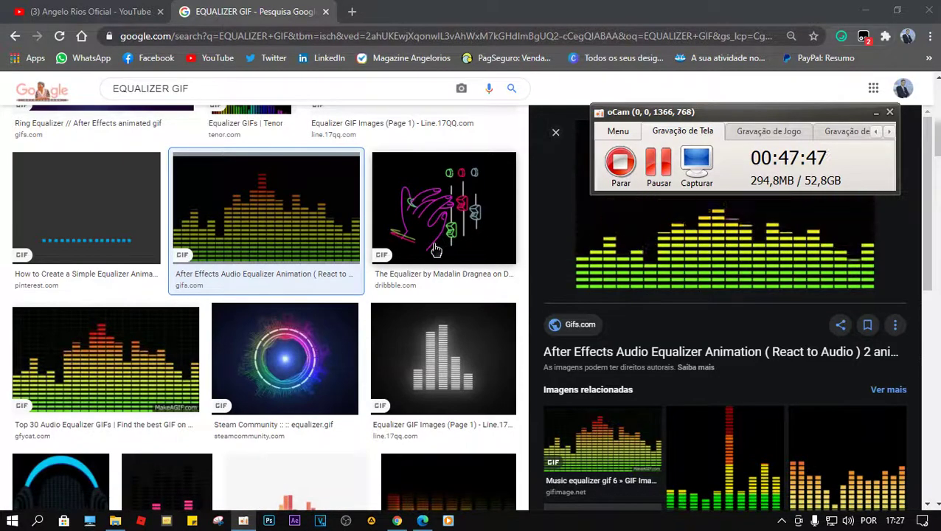
Close the equalizer GIF search page in the browser and look over the YouTube channel page and its notifications.
click(325, 11)
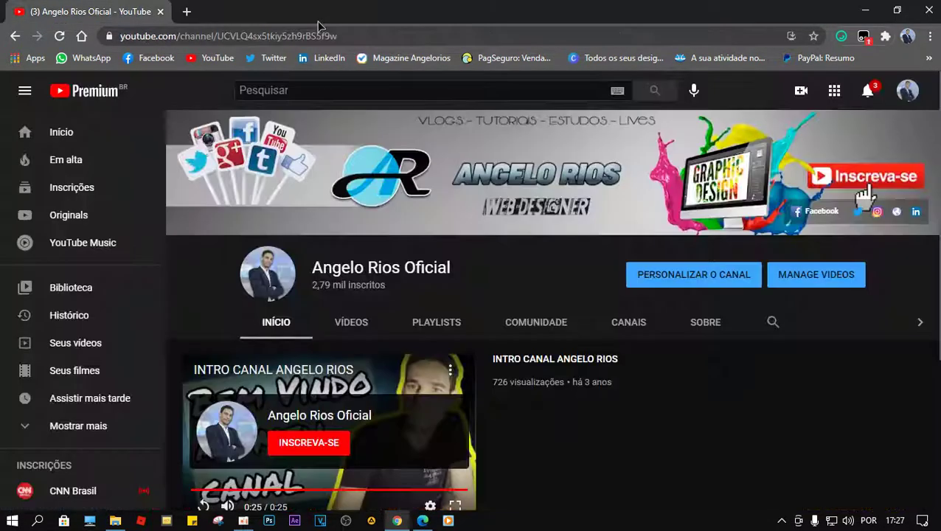
scroll(685, 315, down, 3)
scroll(687, 325, up, 3)
click(868, 90)
click(521, 308)
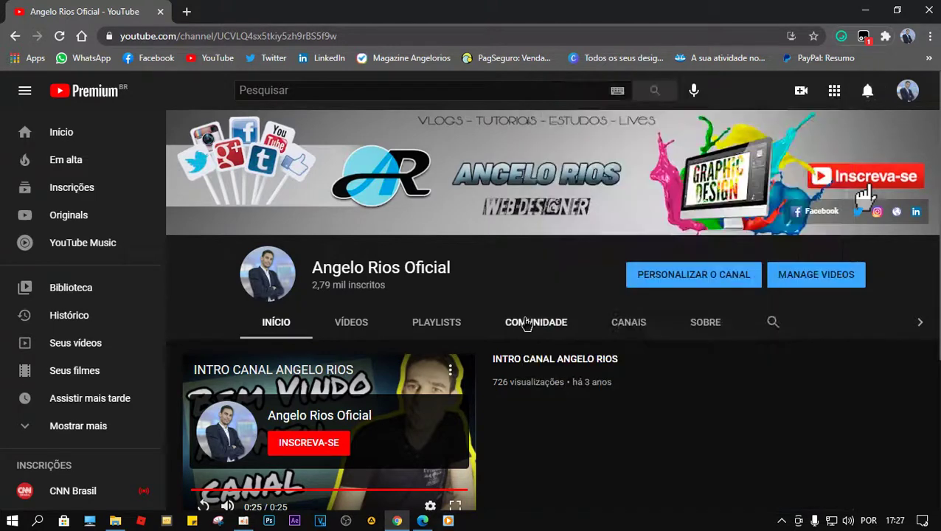
Look over the YouTube channel page, highlight its subscriber count, and minimize the browser.
scroll(574, 357, down, 3)
scroll(574, 357, up, 3)
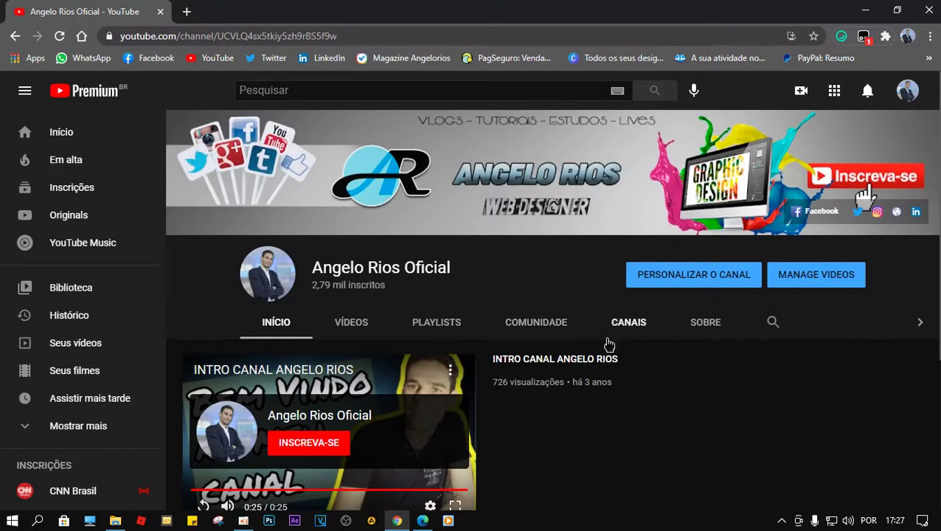
double_click(340, 284)
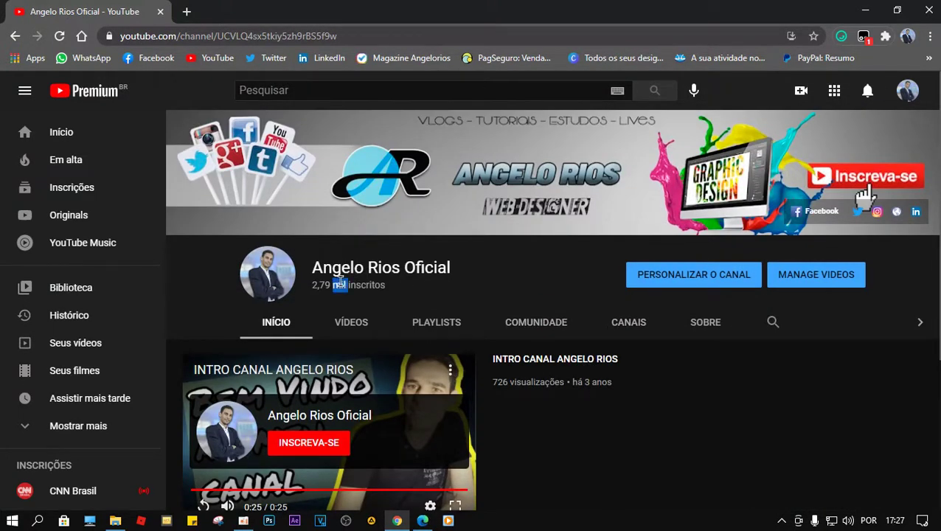
triple_click(341, 283)
click(865, 10)
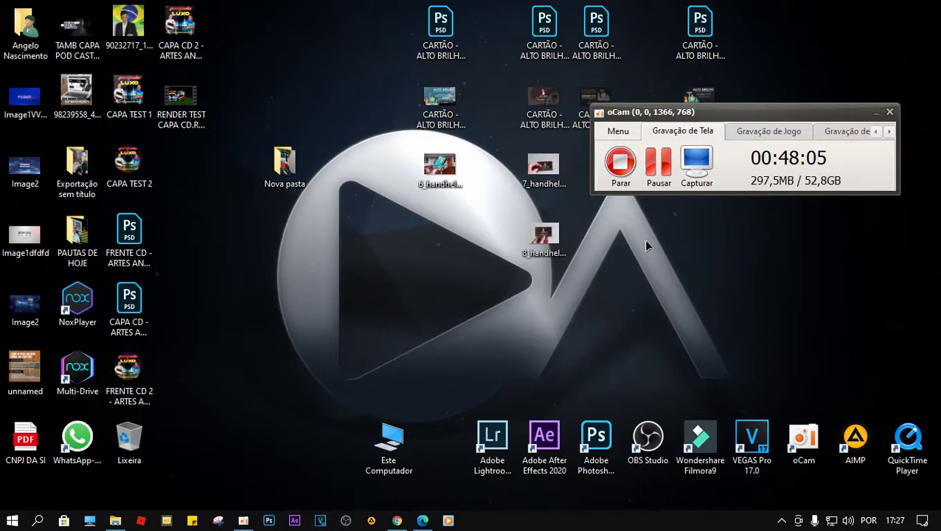
Play the rendered RENDER TEST CAPA CD video from the desktop and pause it at about 27 seconds.
drag(181, 97, 381, 257)
double_click(384, 247)
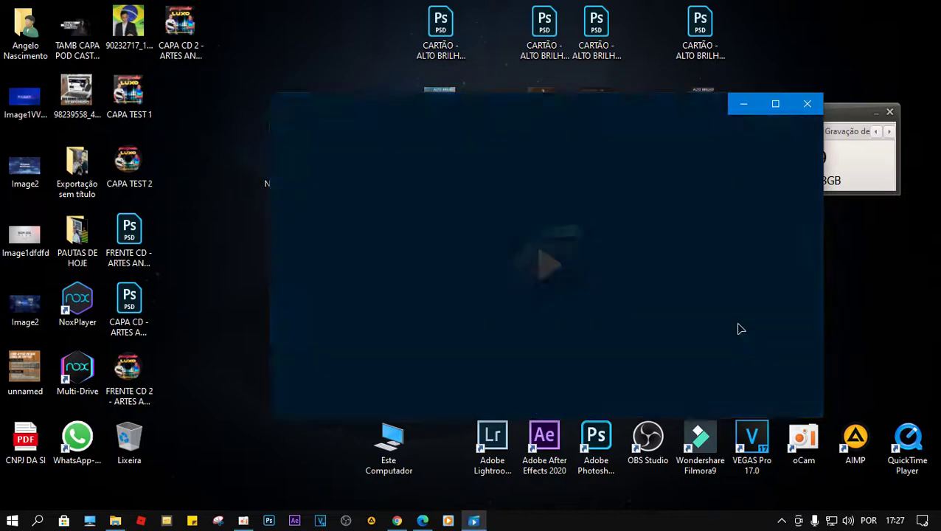
drag(700, 112, 477, 93)
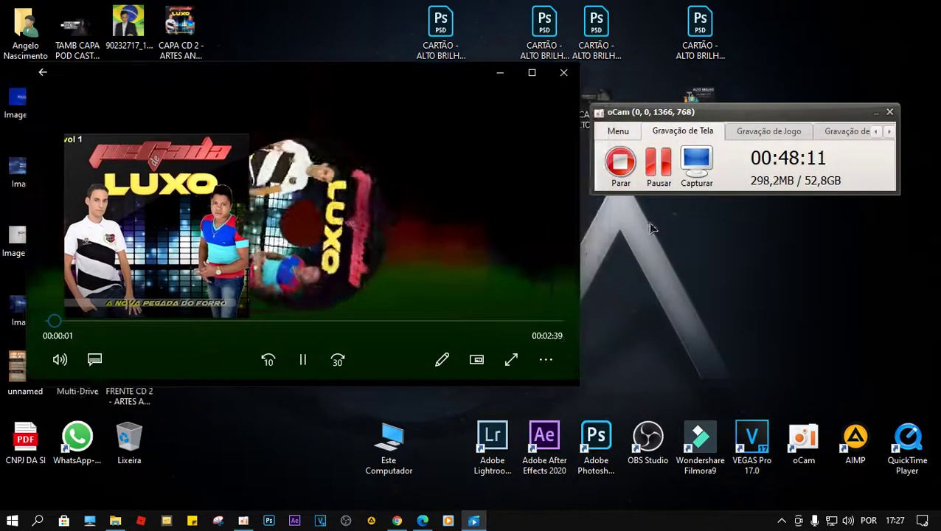
click(735, 119)
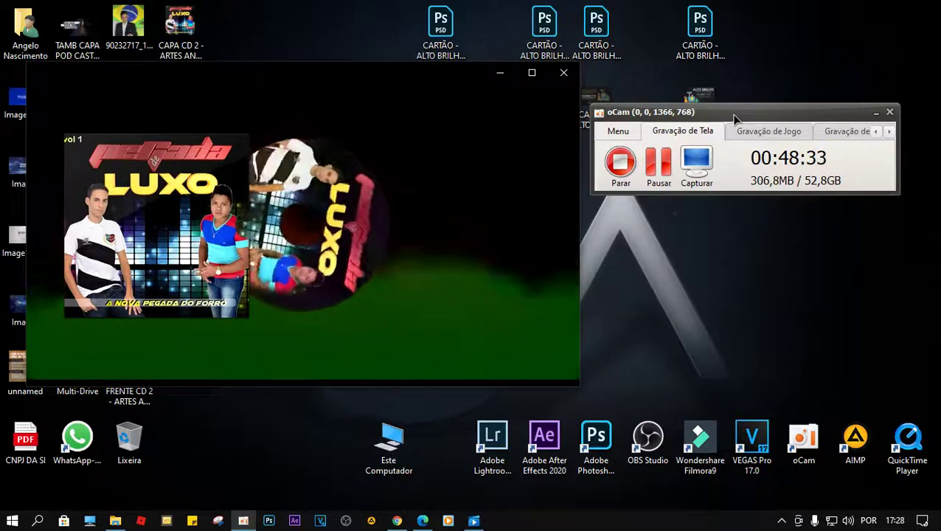
mouse_move(412, 171)
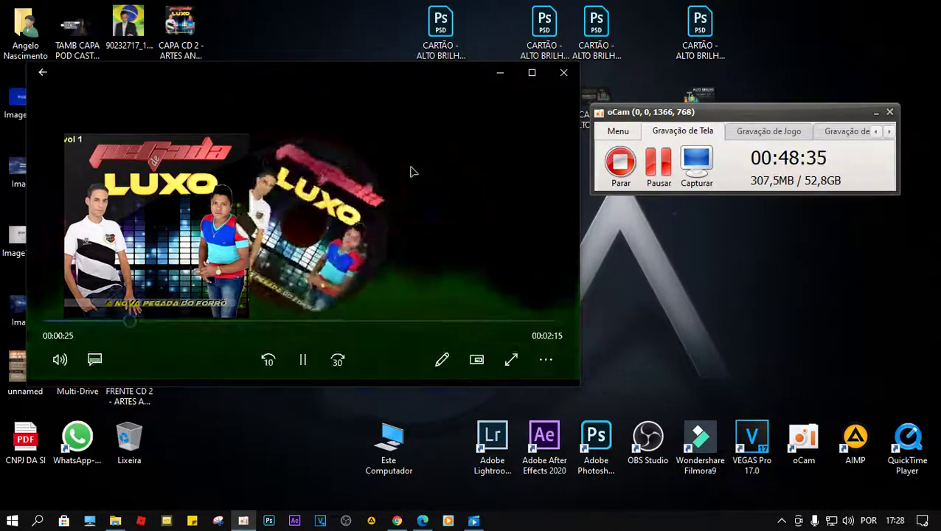
click(302, 359)
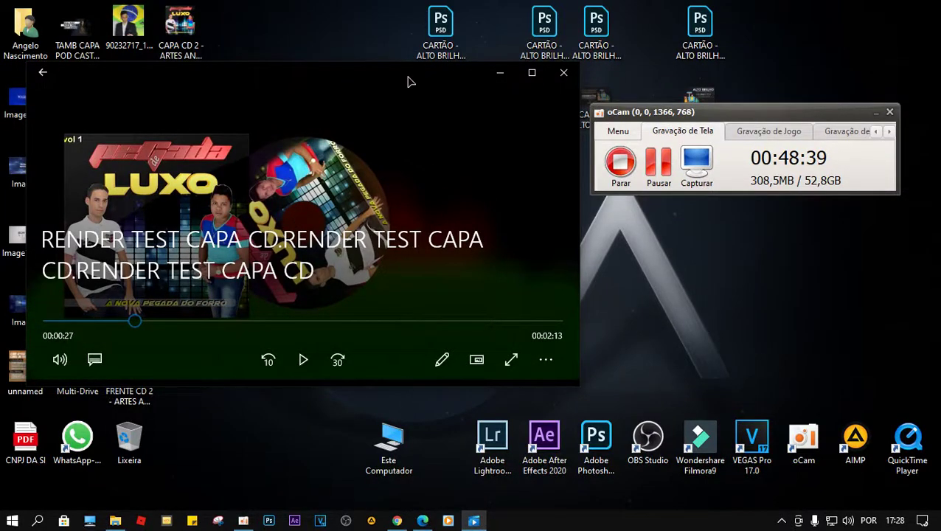
Reposition the player window and scrub the paused video toward its end and back to review the spinning disc.
drag(406, 82, 427, 76)
drag(156, 316, 538, 326)
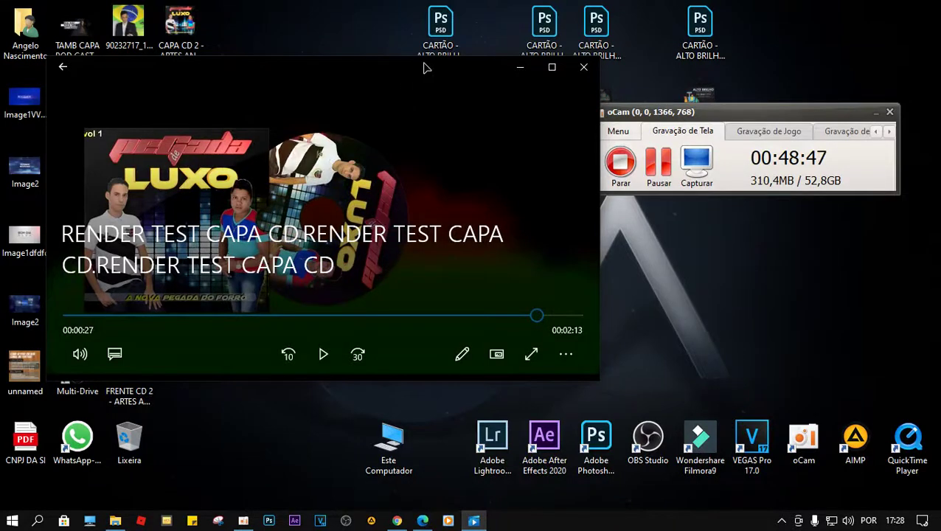
drag(422, 65, 379, 59)
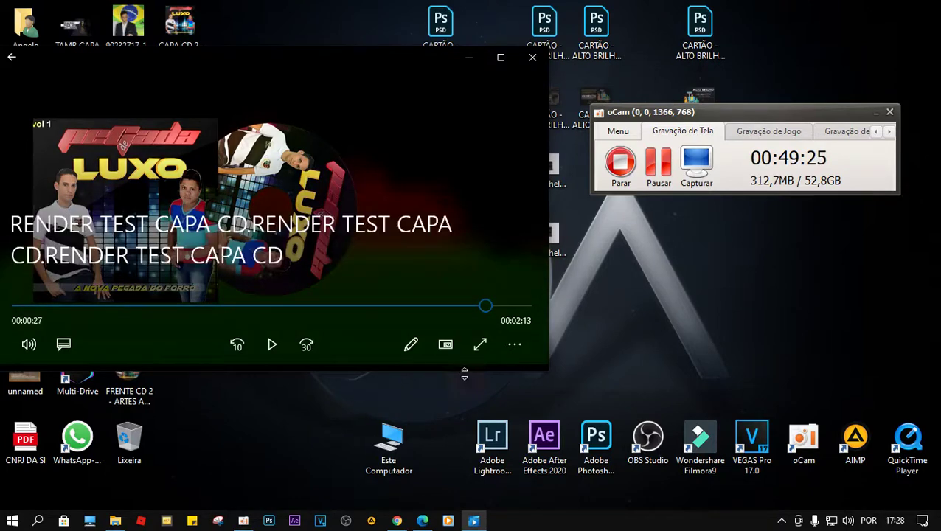
drag(486, 307, 137, 308)
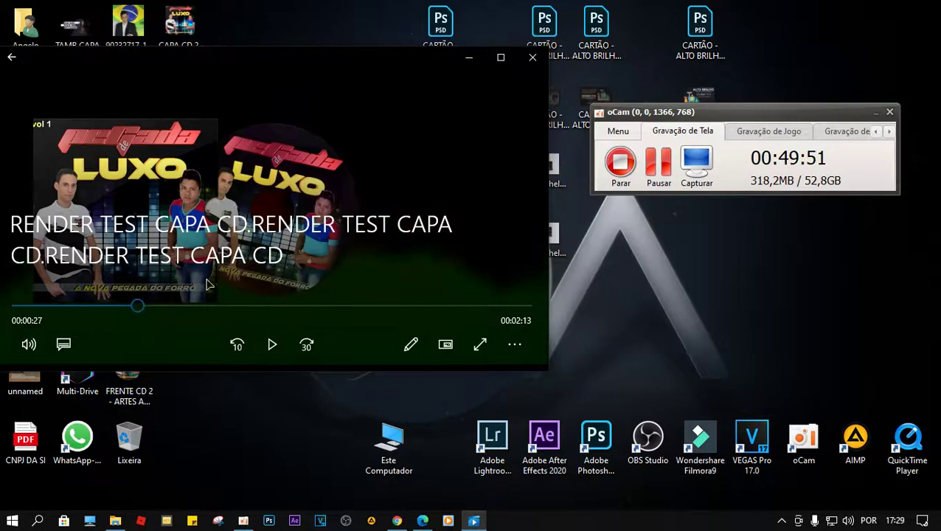
Switch back to the browser, clear the highlighted subscriber count, and look over the YouTube channel page.
click(396, 520)
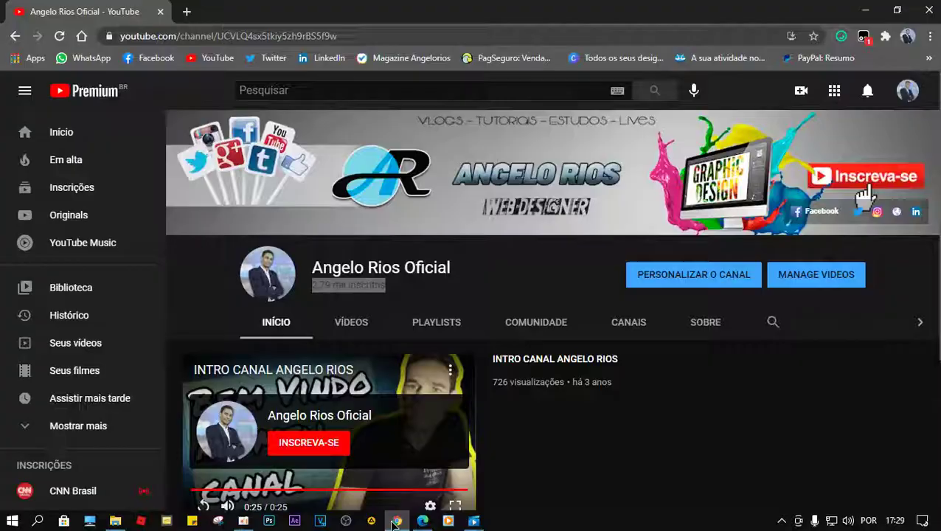
click(387, 285)
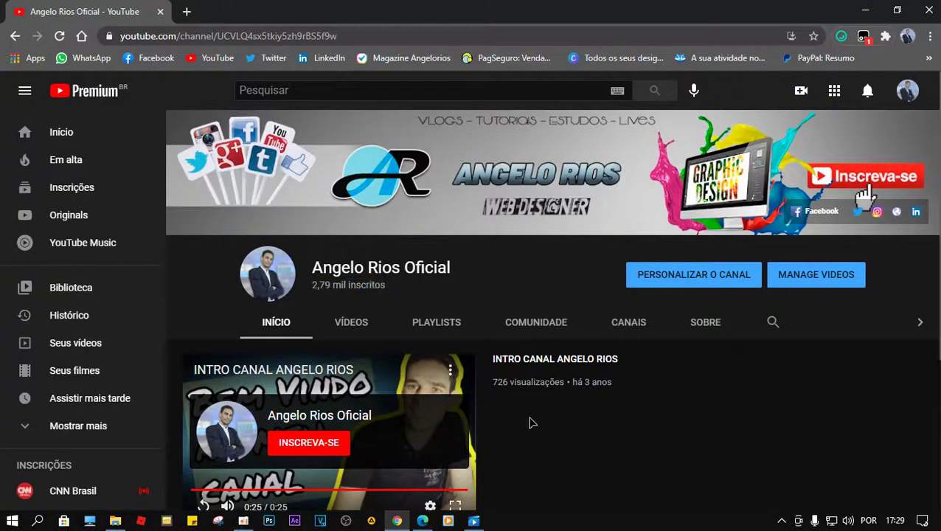
scroll(542, 413, down, 3)
scroll(542, 412, up, 3)
click(474, 522)
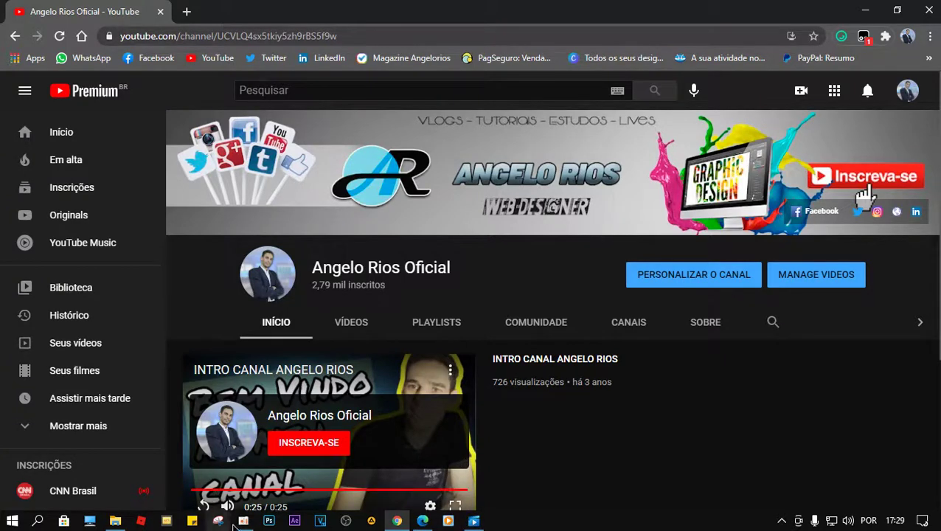